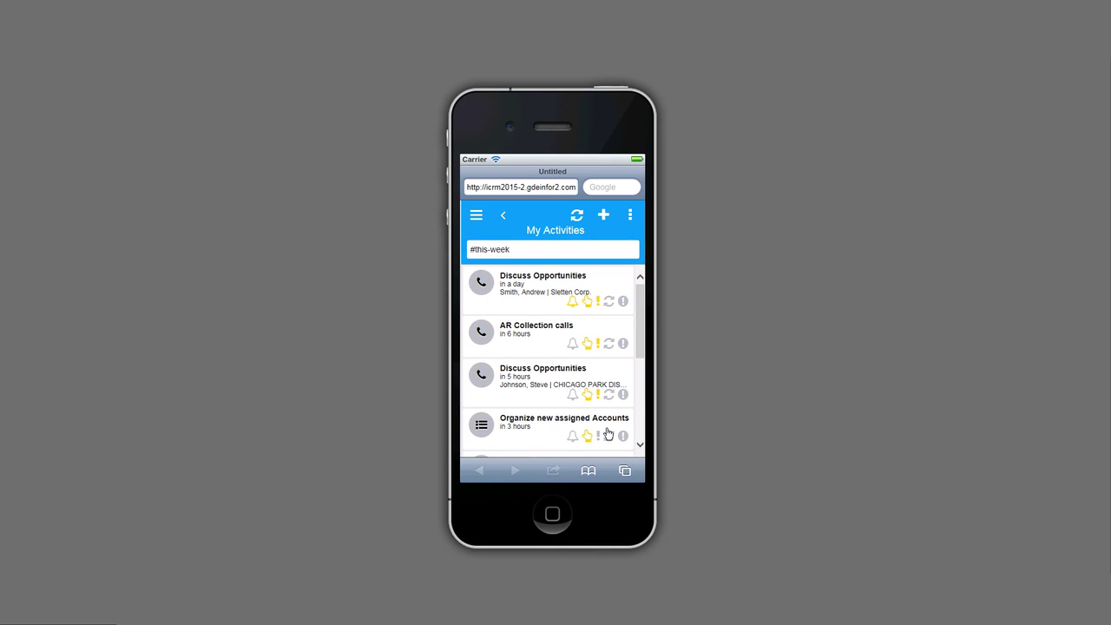
# Step: Open the "2016 Contract - Toro equipment" meeting from this week's activities, review its details, timing and participants, and return to the list
pyautogui.scroll(-2, 638, 432)
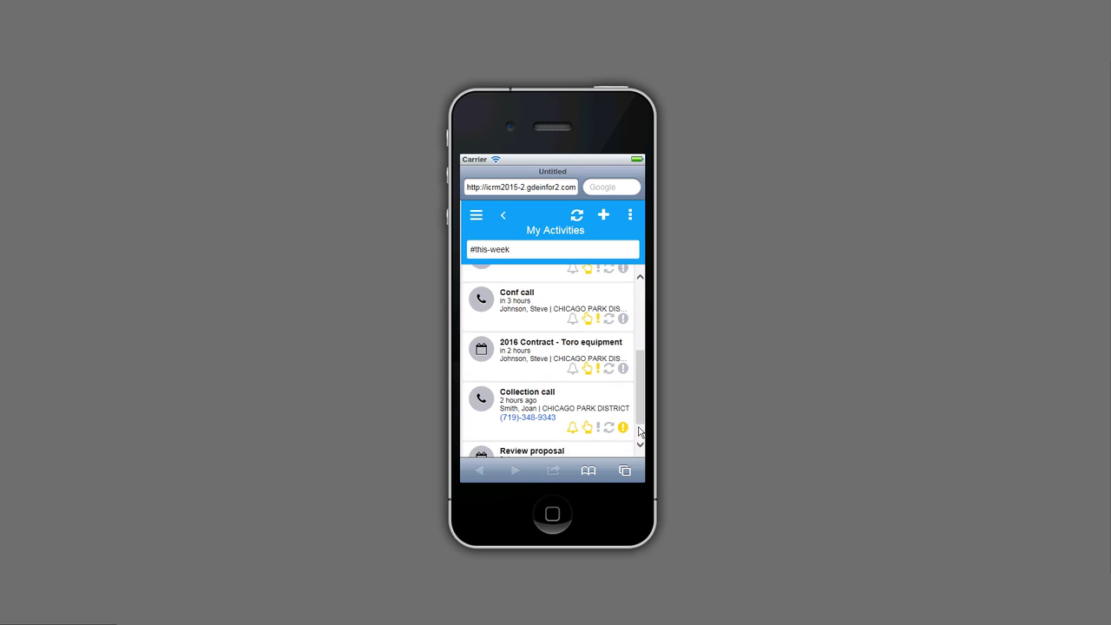
pyautogui.click(482, 352)
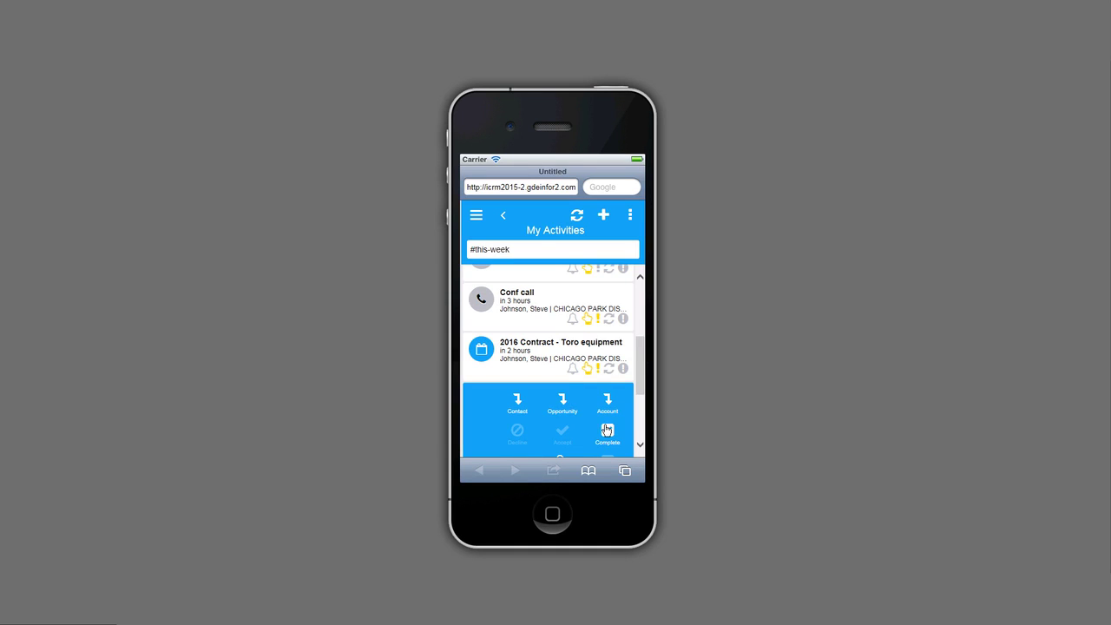
pyautogui.click(545, 350)
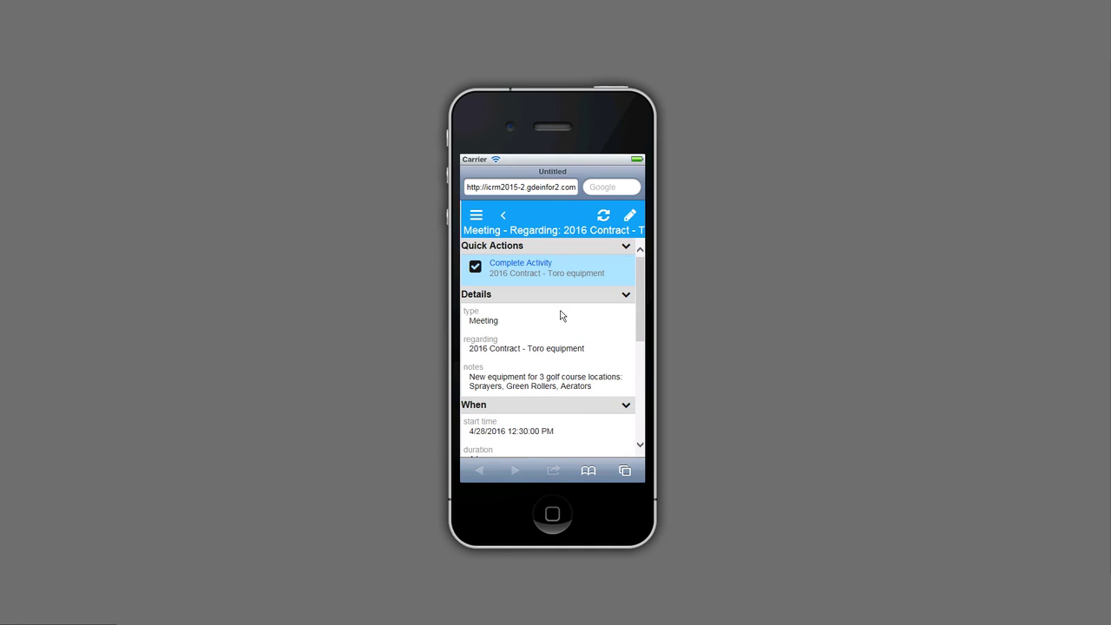
pyautogui.scroll(-1, 534, 338)
pyautogui.scroll(1, 533, 337)
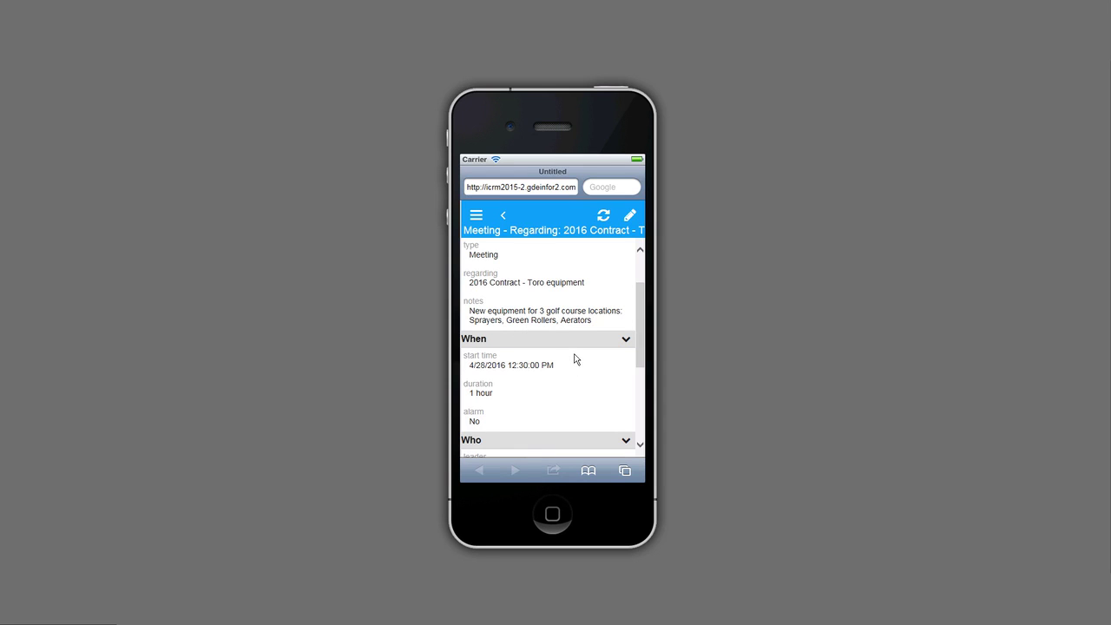
pyautogui.scroll(-1, 565, 366)
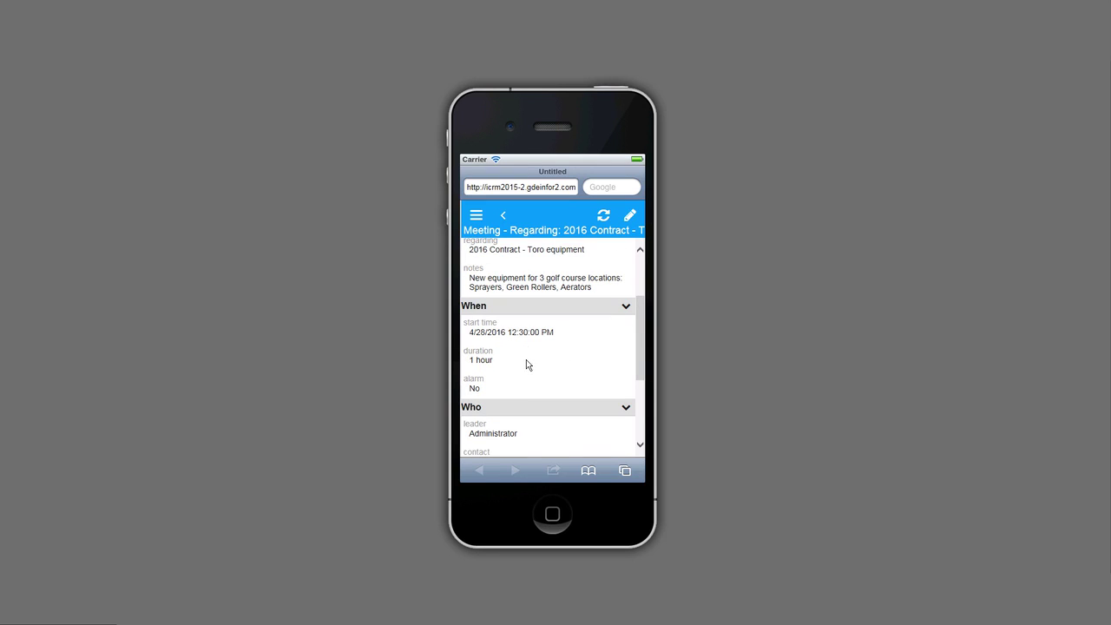
pyautogui.scroll(-3, 526, 360)
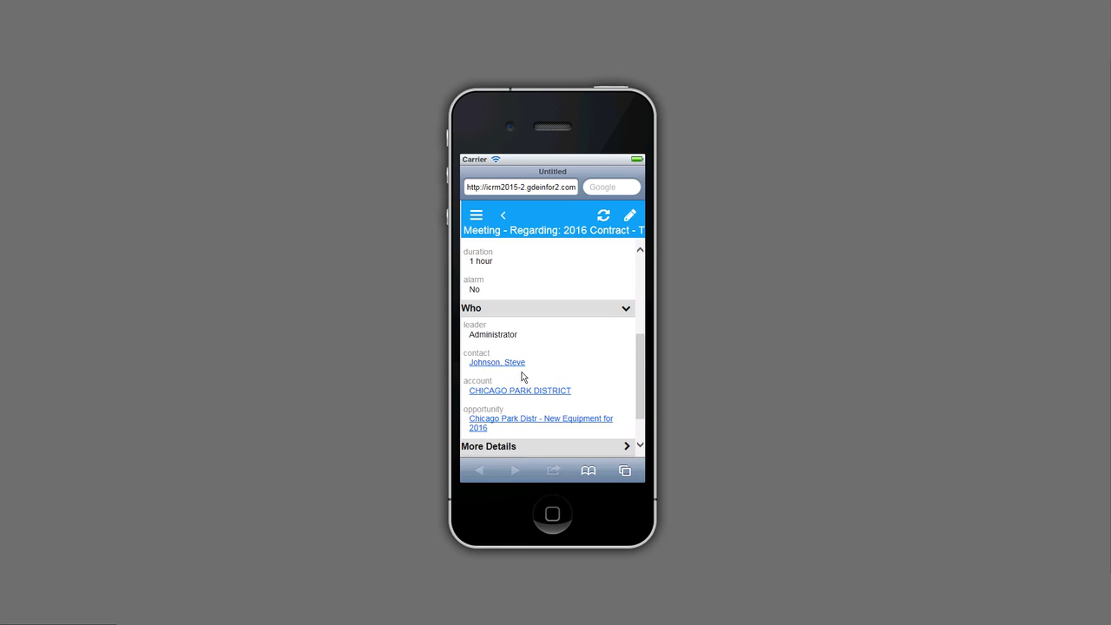
pyautogui.click(504, 217)
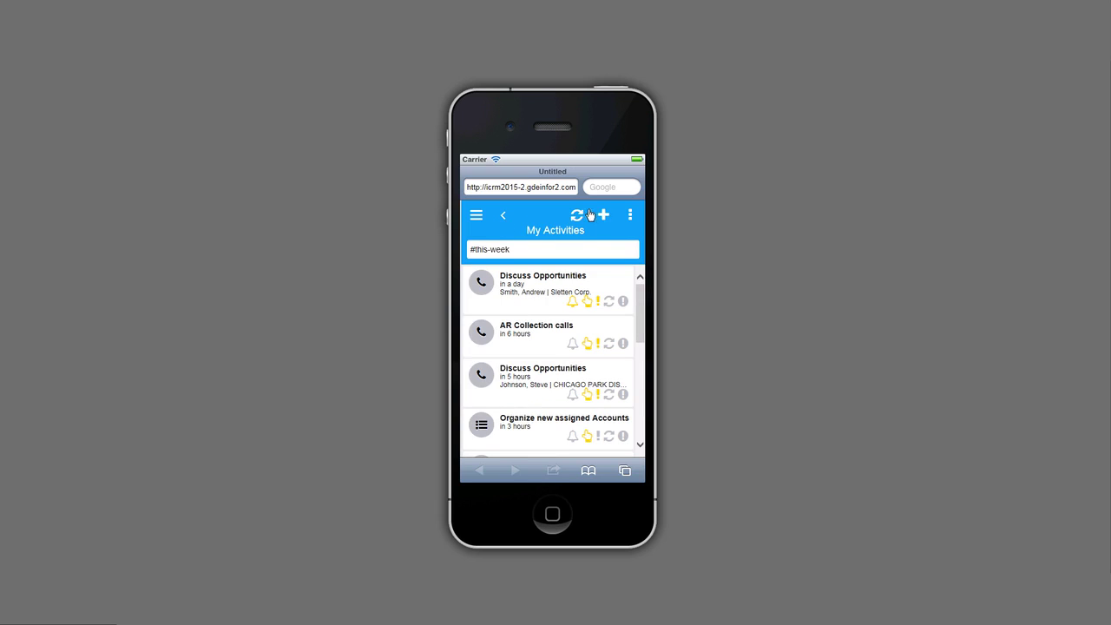
# Step: Start scheduling a new phone call activity and set what it is regarding to "Follow up on proposal"
pyautogui.click(602, 217)
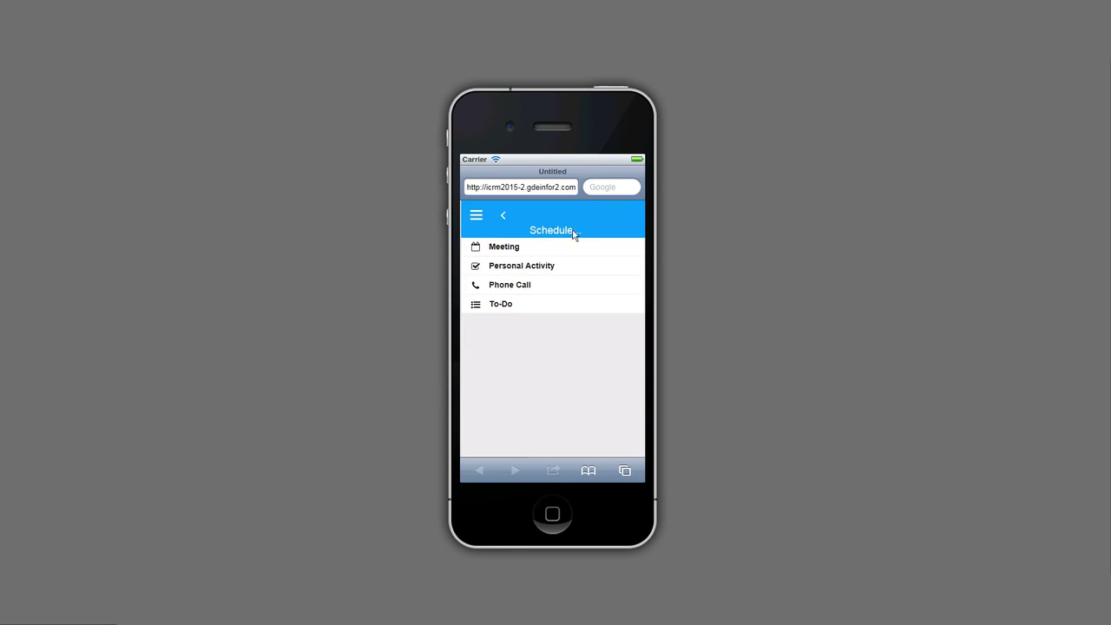
pyautogui.click(502, 286)
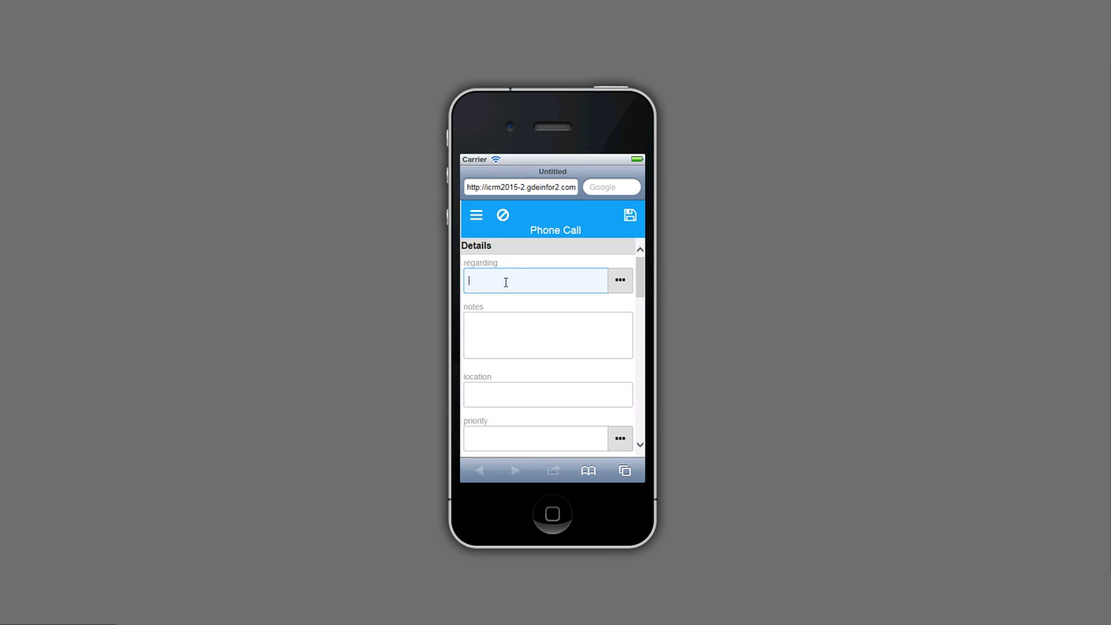
pyautogui.click(618, 285)
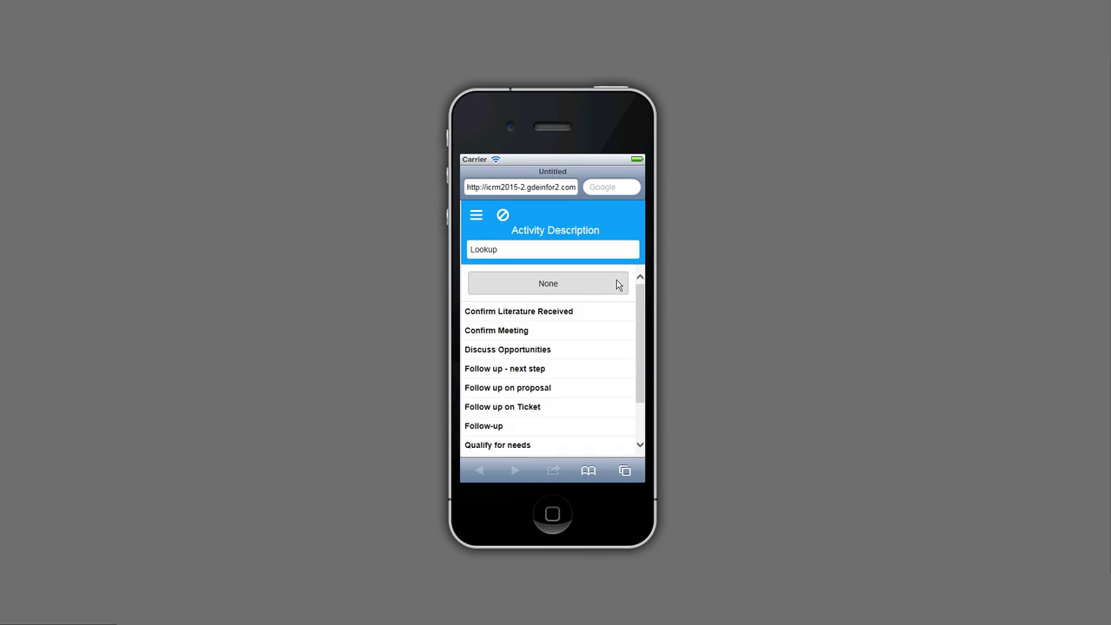
pyautogui.click(508, 389)
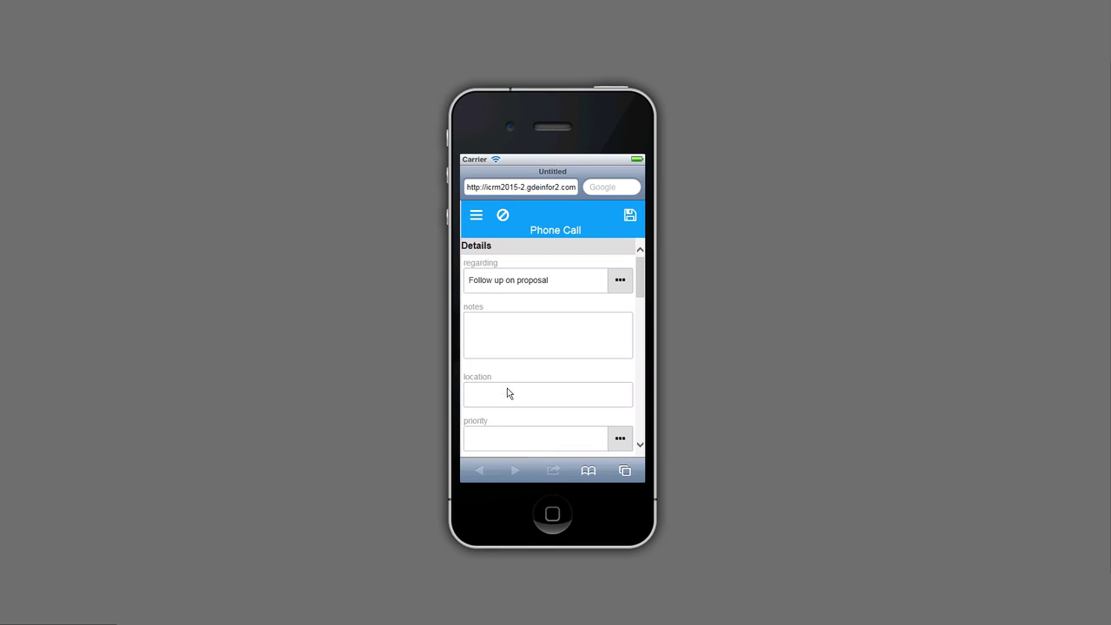
# Step: Enter "confirmed meeting" as the phone call's notes and "phone" as its location
pyautogui.click(522, 323)
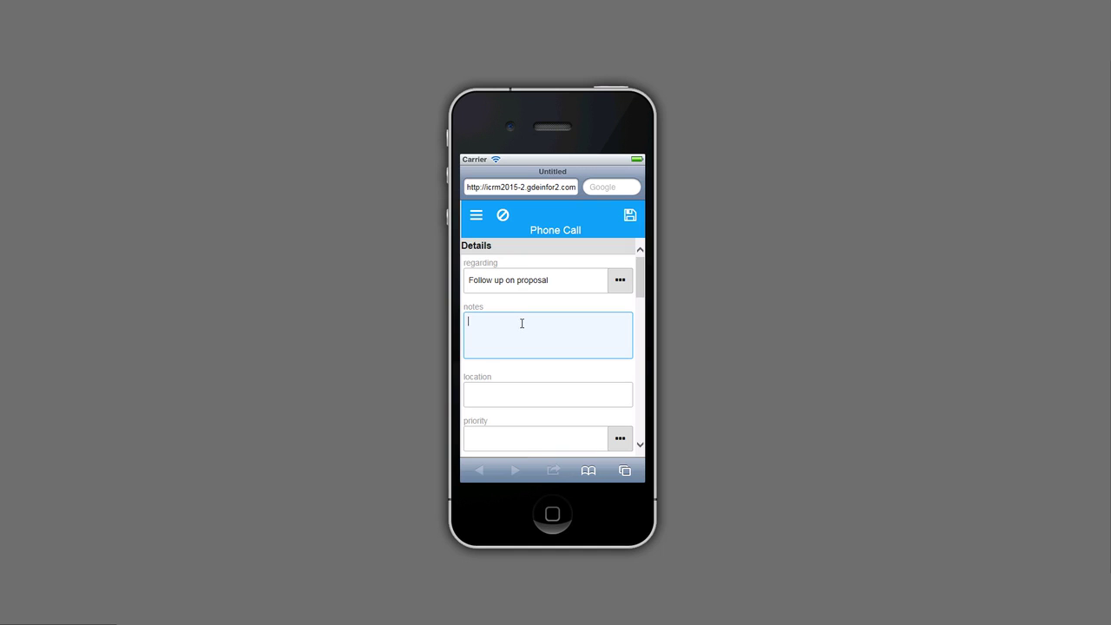
pyautogui.write('confirmed meeting')
pyautogui.click(525, 387)
pyautogui.write('phone')
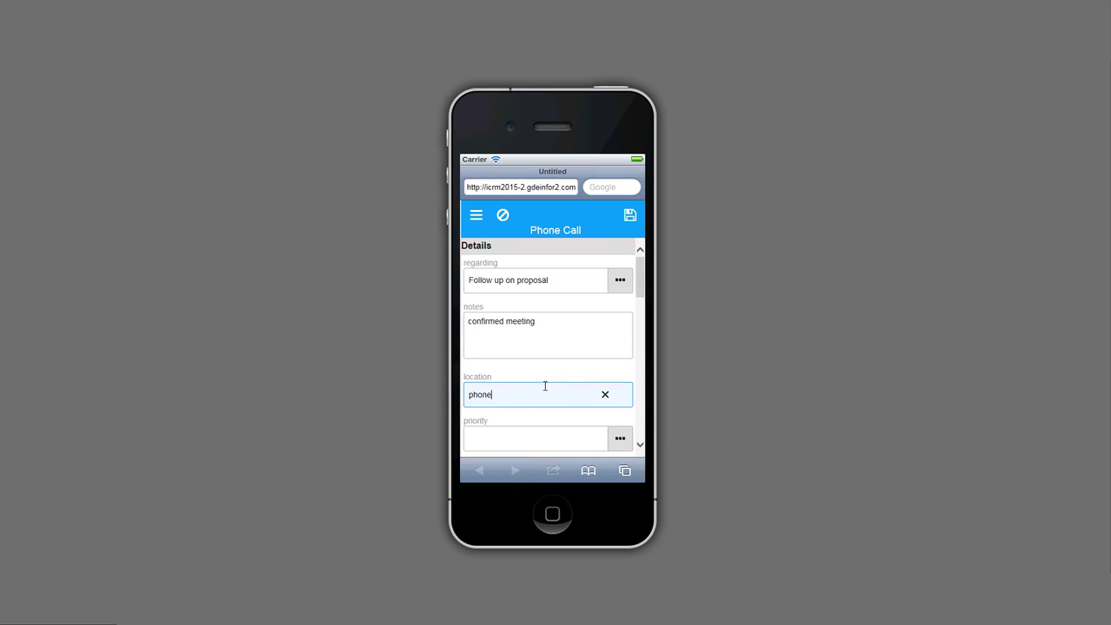
# Step: Set the phone call's priority to High
pyautogui.scroll(-3, 547, 365)
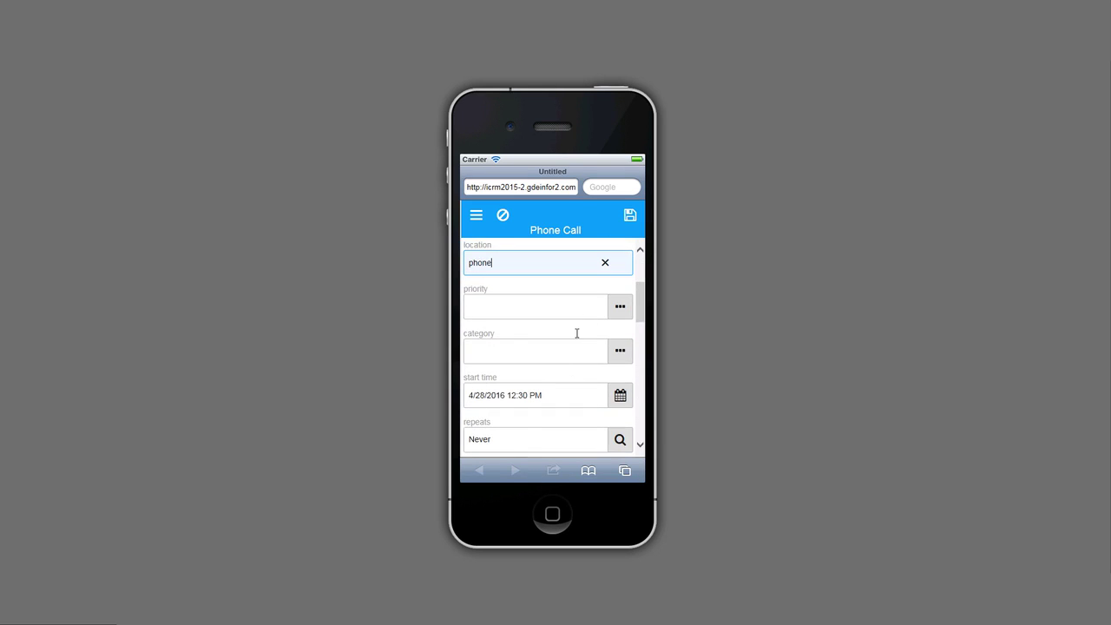
pyautogui.click(610, 311)
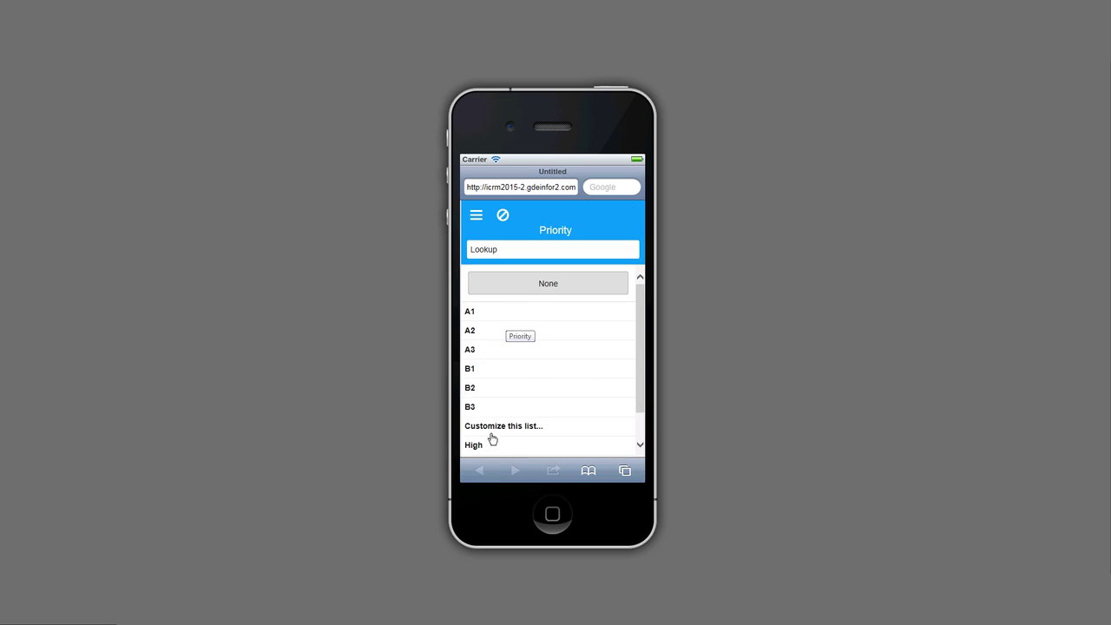
pyautogui.click(488, 449)
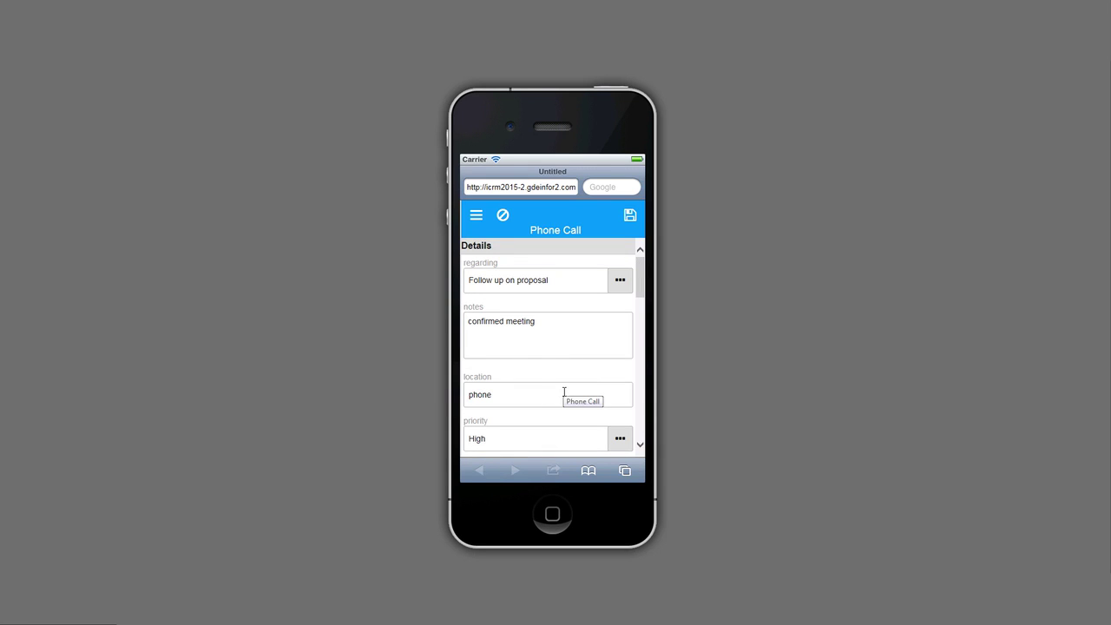
# Step: Check the phone call's remaining schedule, leader, account and contact fields, and save the activity
pyautogui.scroll(-4, 563, 400)
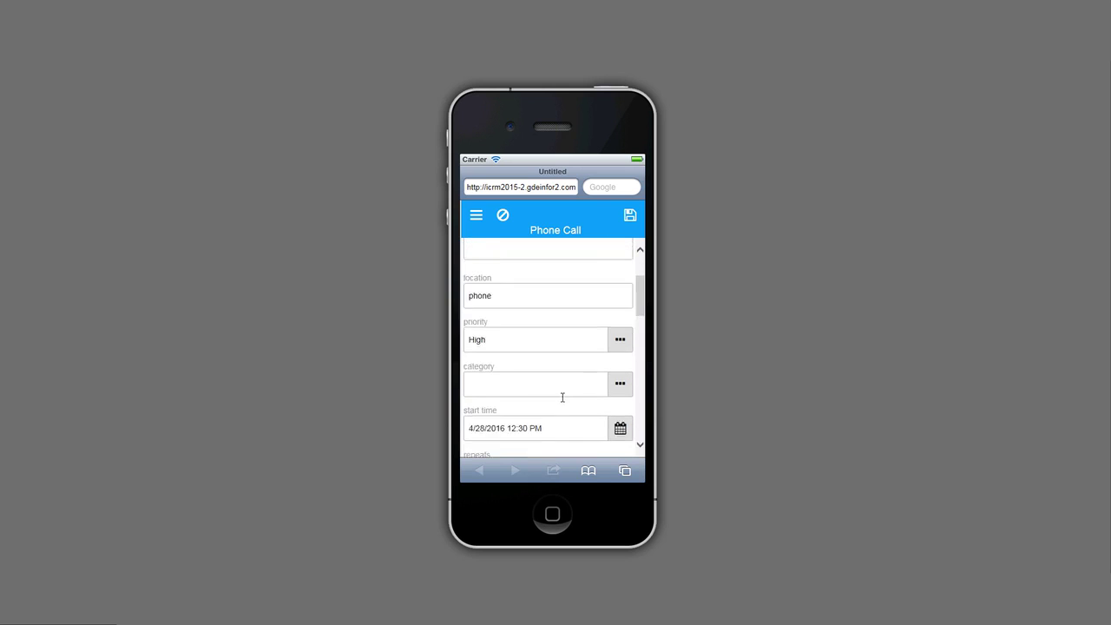
pyautogui.scroll(-2, 562, 402)
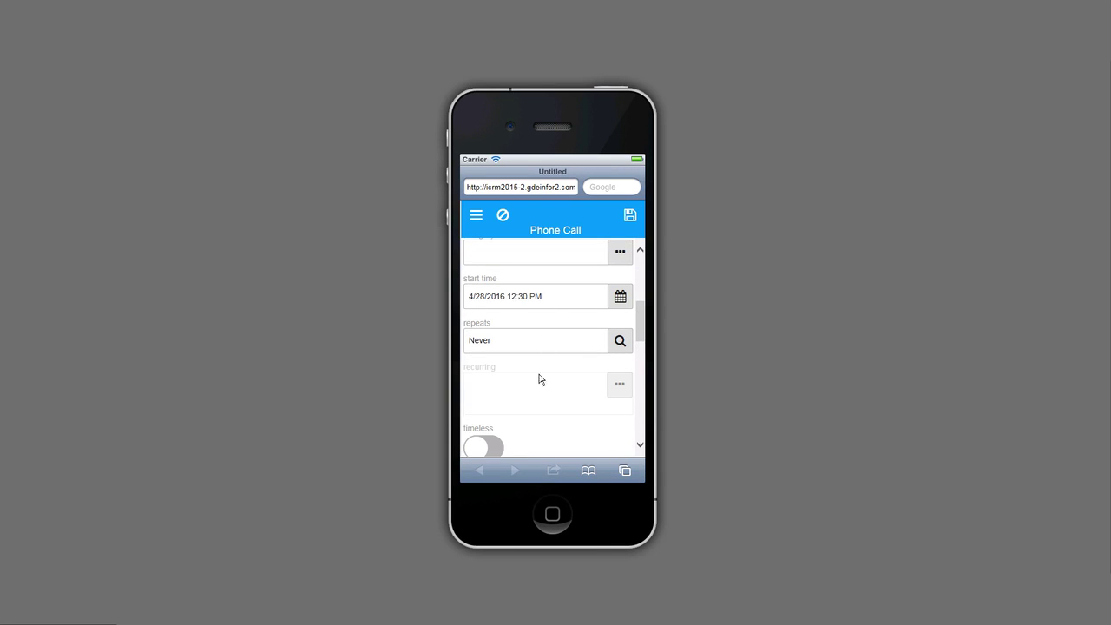
pyautogui.scroll(-4, 540, 424)
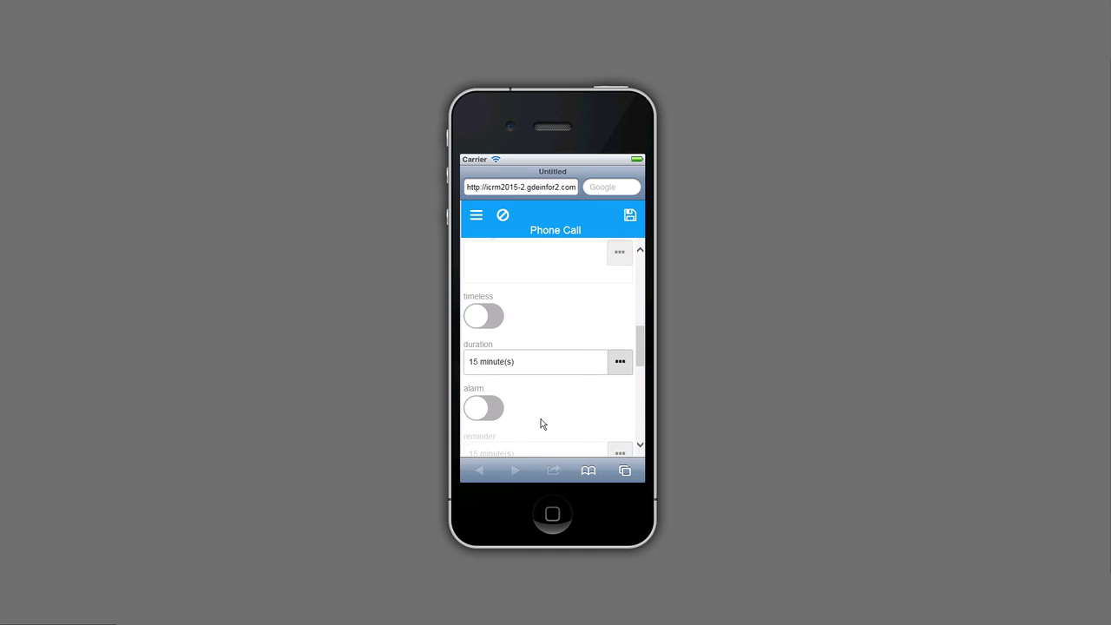
pyautogui.scroll(-5, 541, 423)
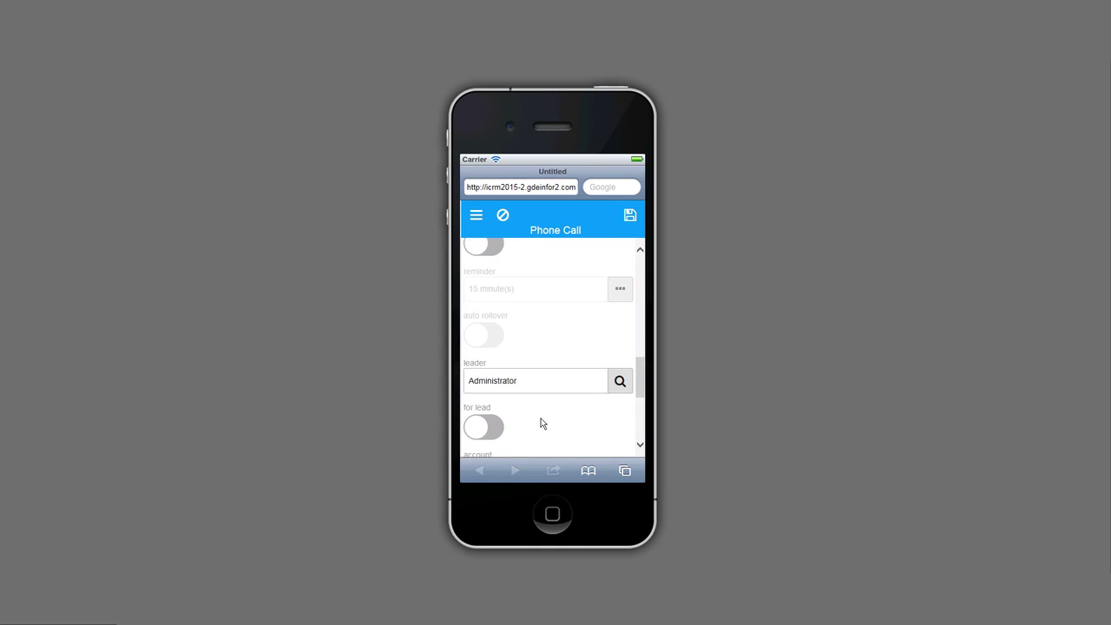
pyautogui.scroll(-3, 540, 424)
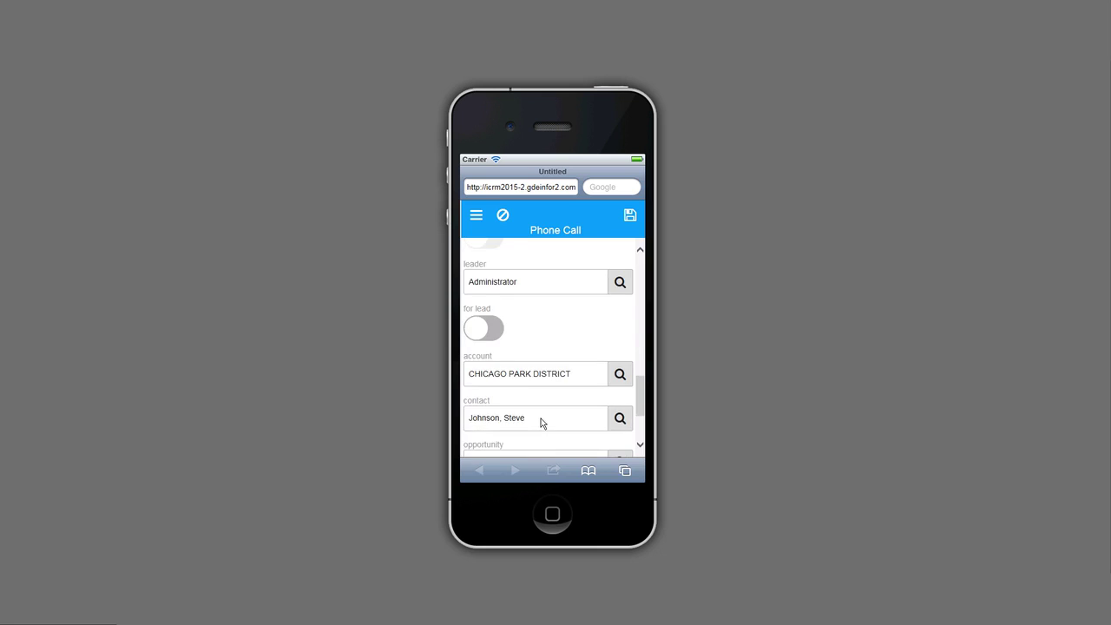
pyautogui.scroll(-2, 547, 413)
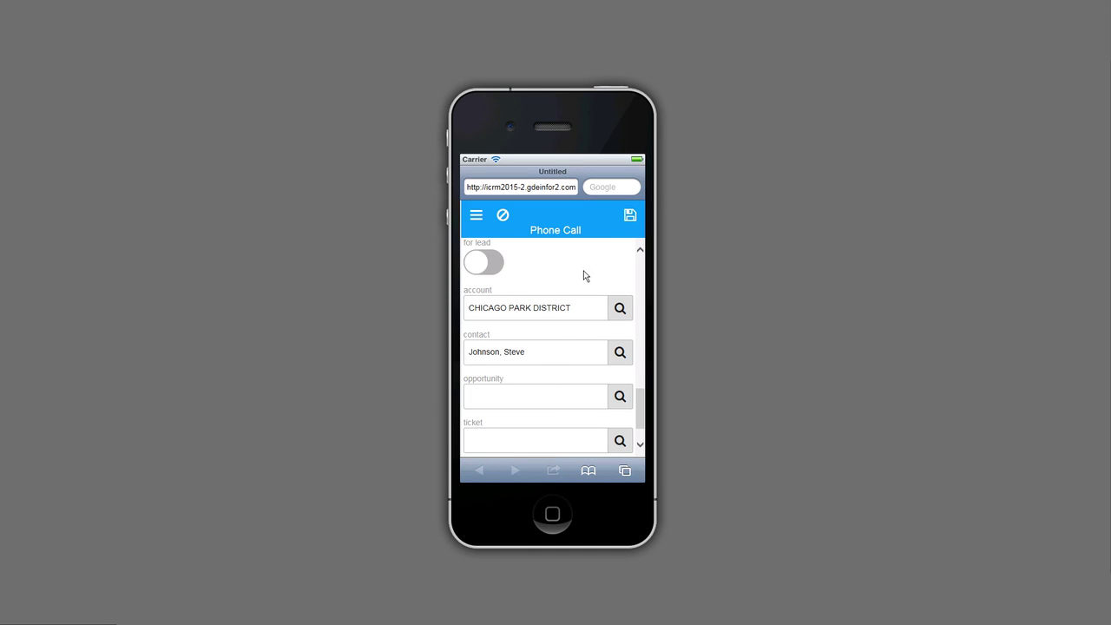
pyautogui.click(630, 218)
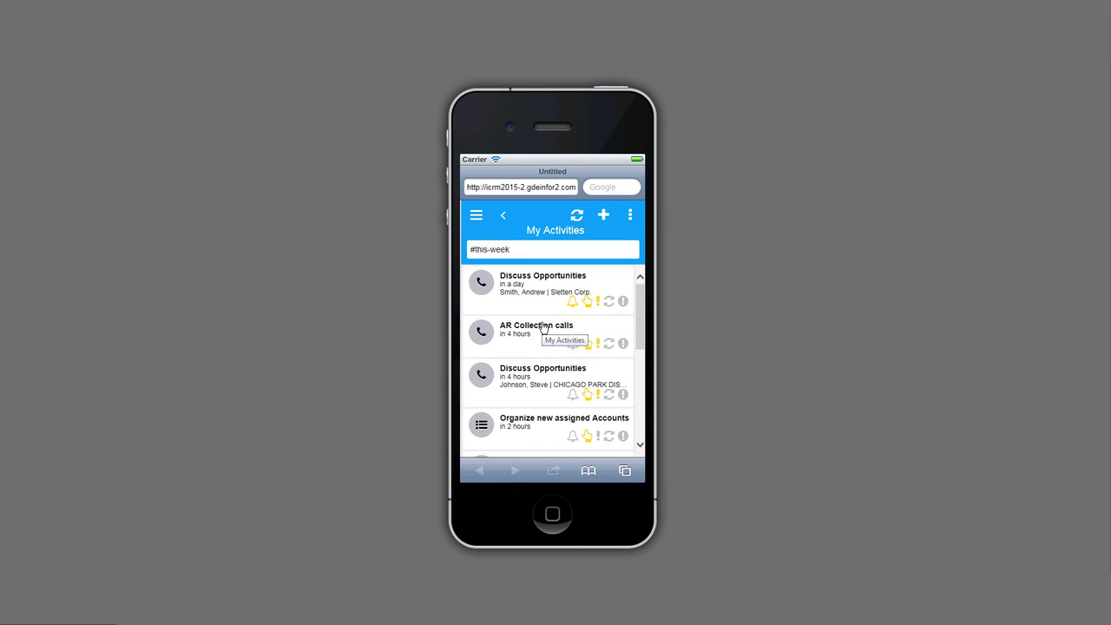
# Step: Go to the accounts list and search it for "chicago"
pyautogui.click(476, 215)
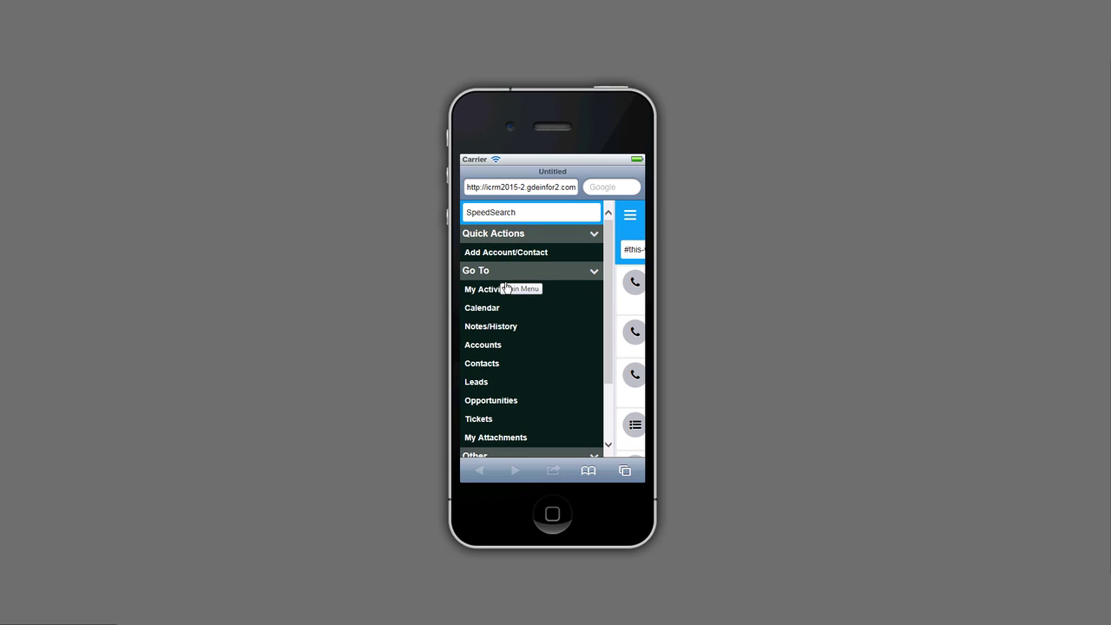
pyautogui.click(487, 347)
pyautogui.doubleClick(510, 250)
pyautogui.write('chicago')
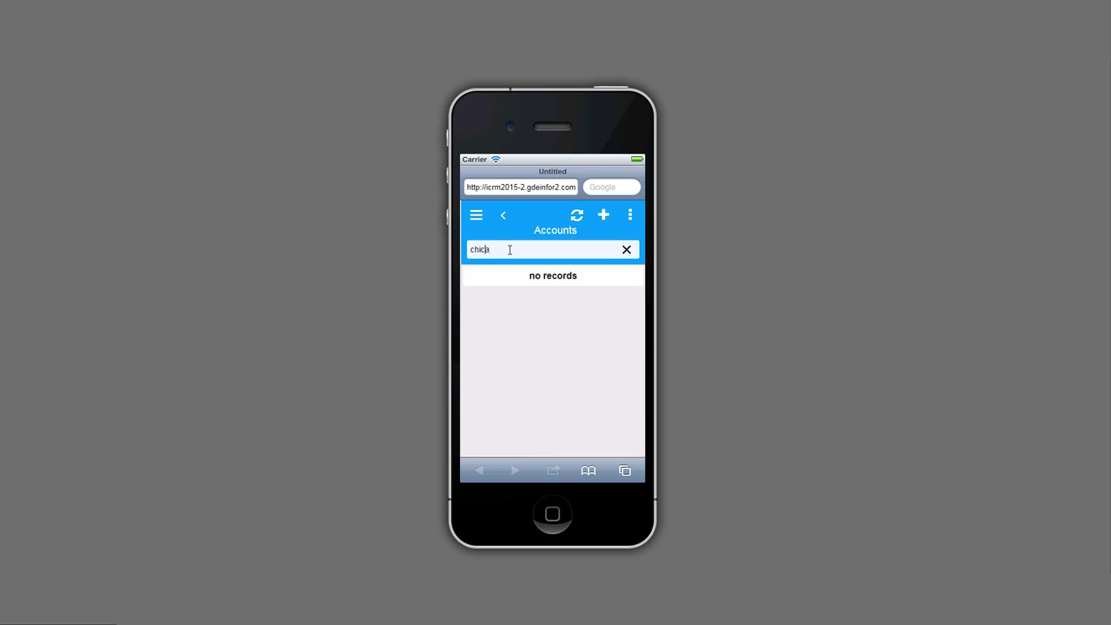
pyautogui.press('Return')
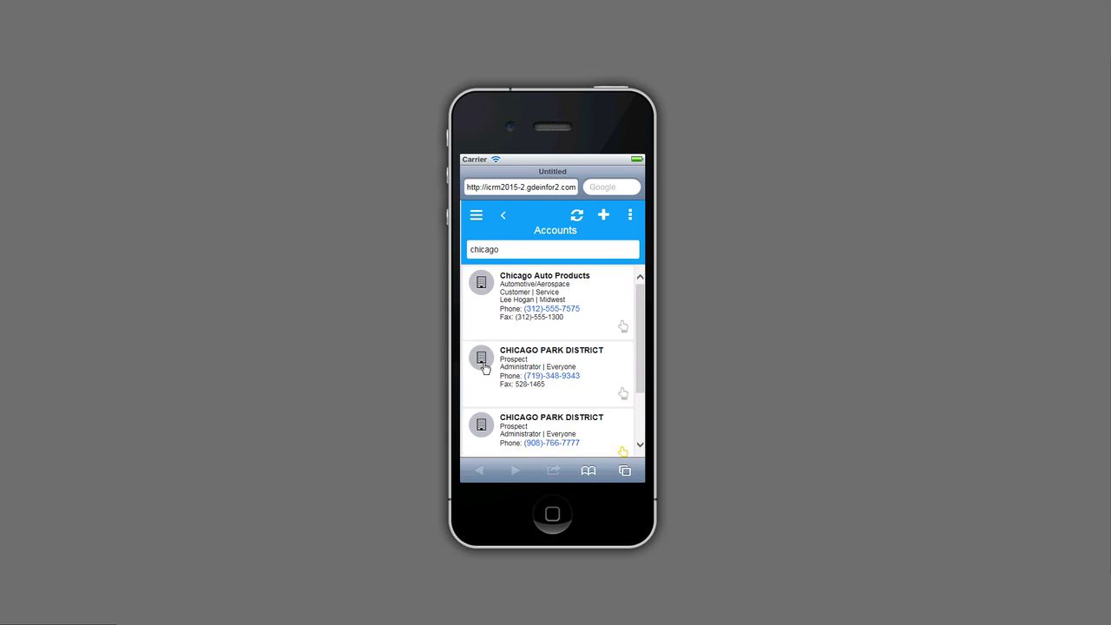
# Step: Open the second CHICAGO PARK DISTRICT account in the results, examine its details and related items, and return to the accounts list
pyautogui.click(521, 424)
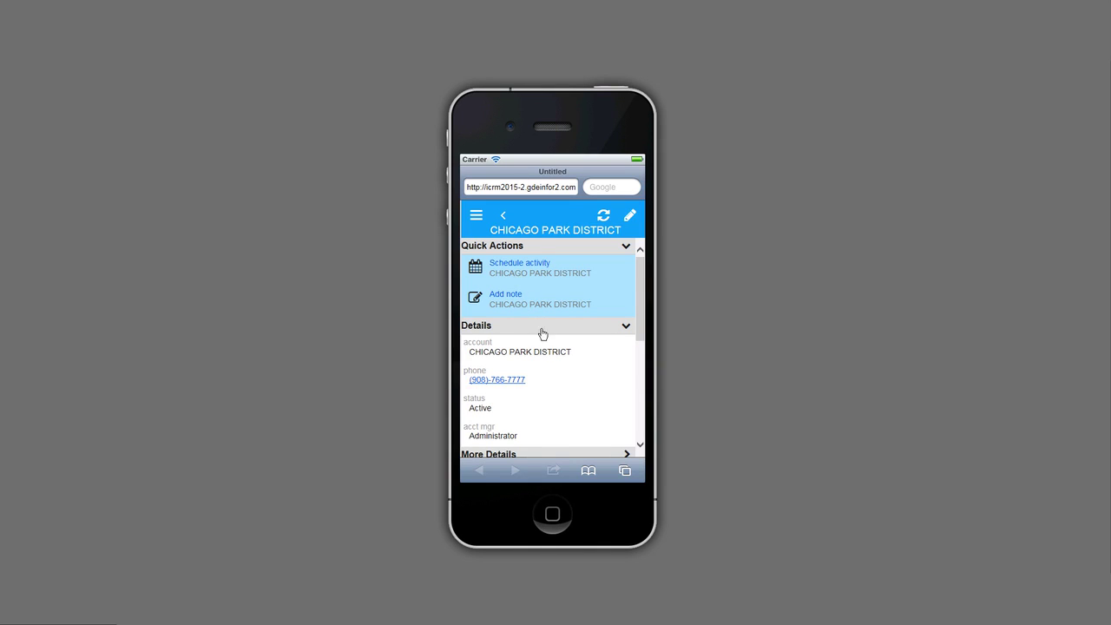
pyautogui.scroll(-3, 556, 392)
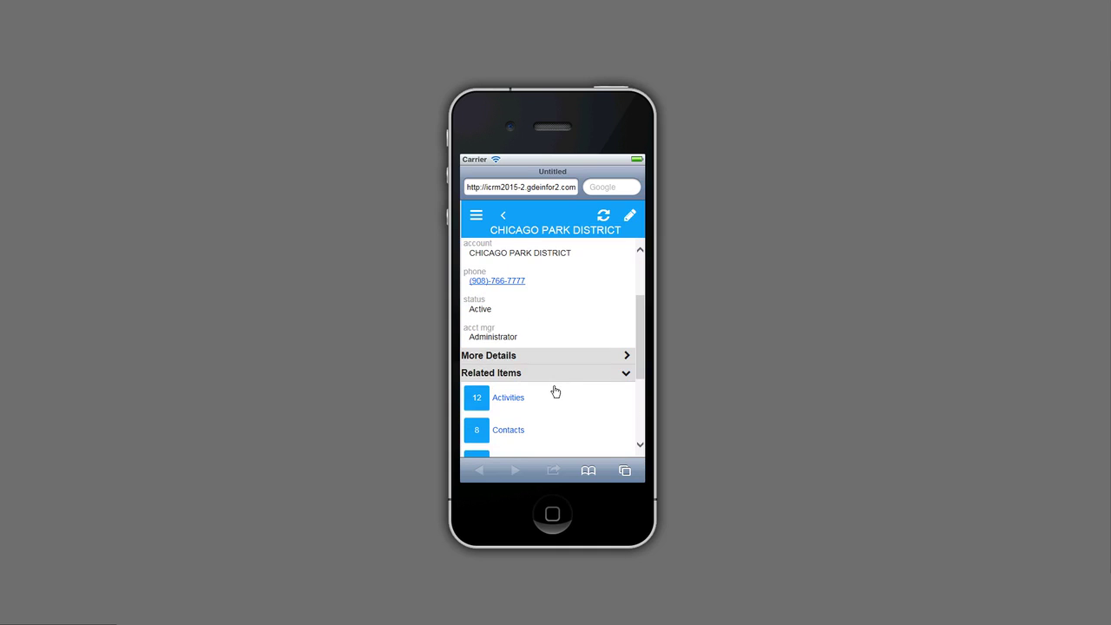
pyautogui.scroll(-3, 556, 392)
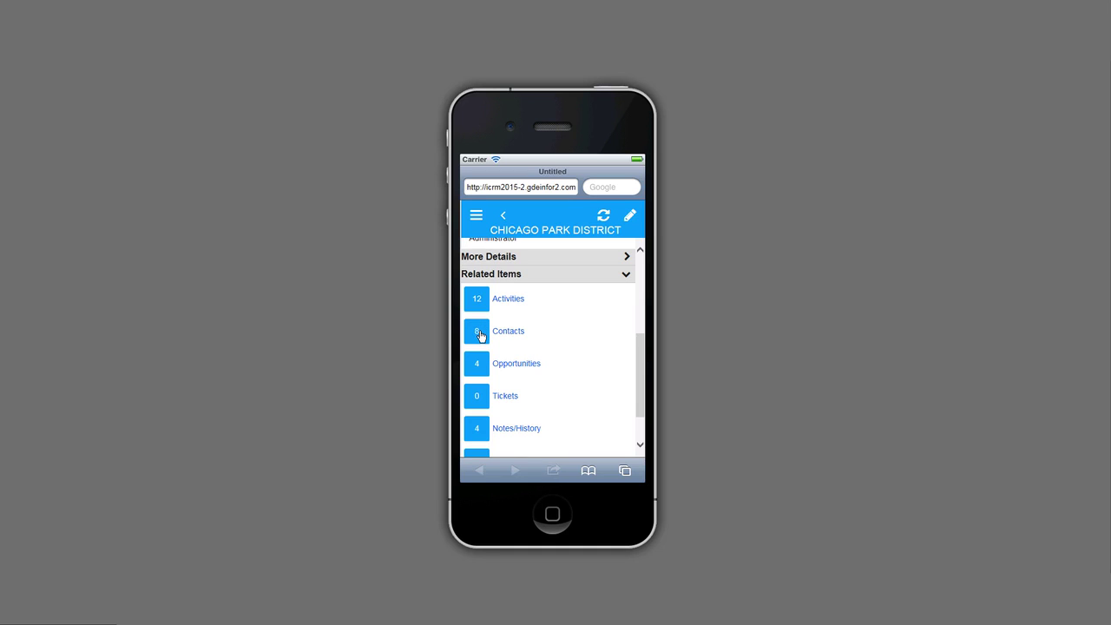
pyautogui.scroll(-1, 551, 380)
pyautogui.scroll(-1, 550, 380)
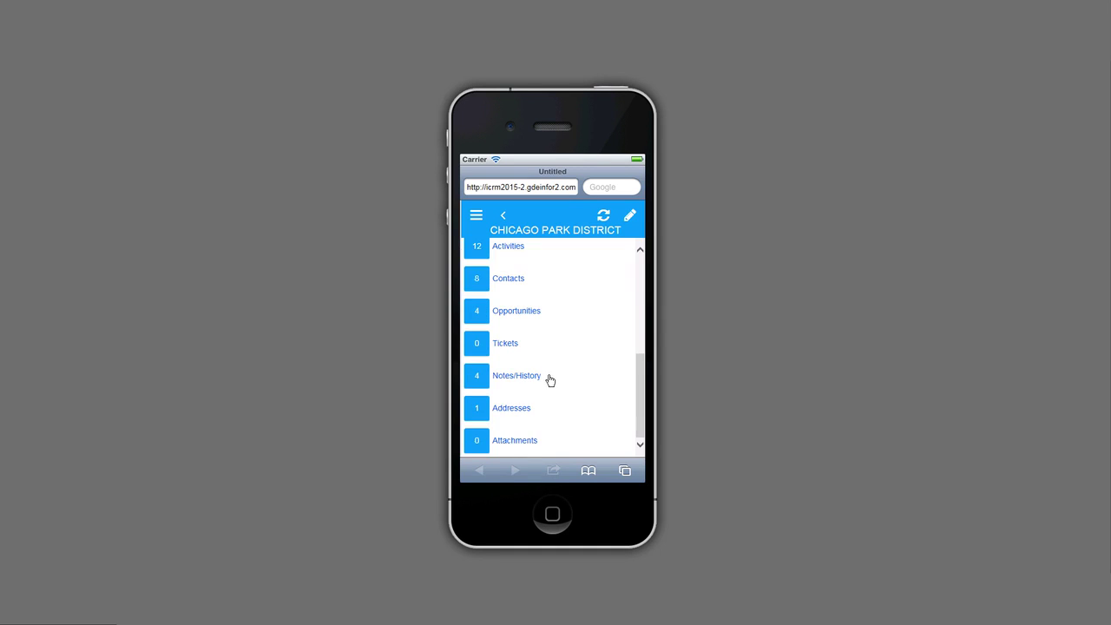
pyautogui.scroll(5, 548, 378)
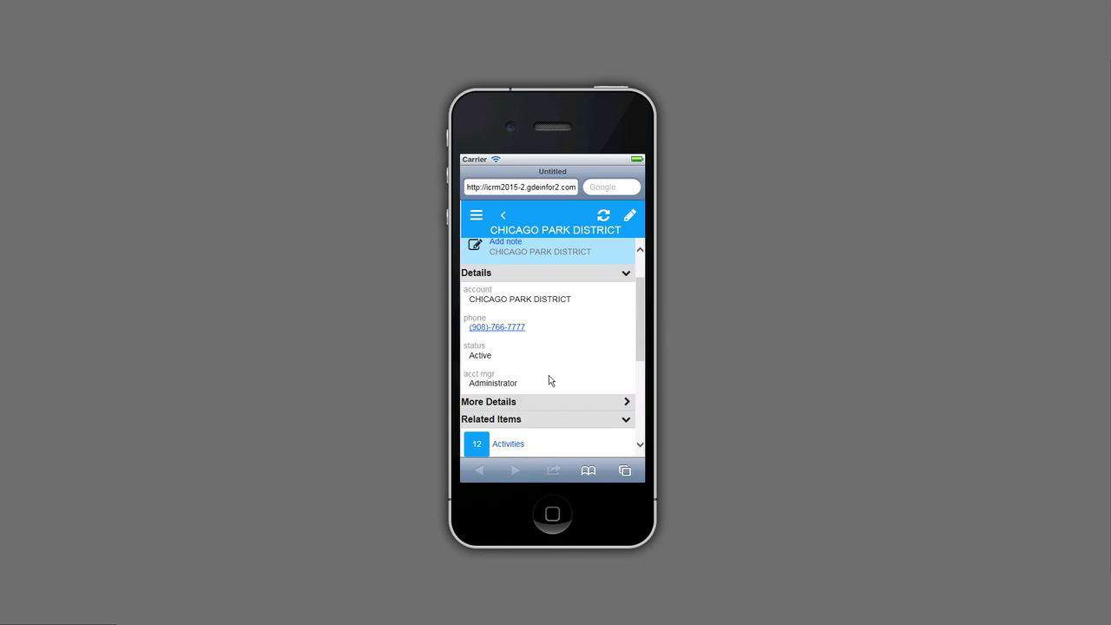
pyautogui.click(504, 216)
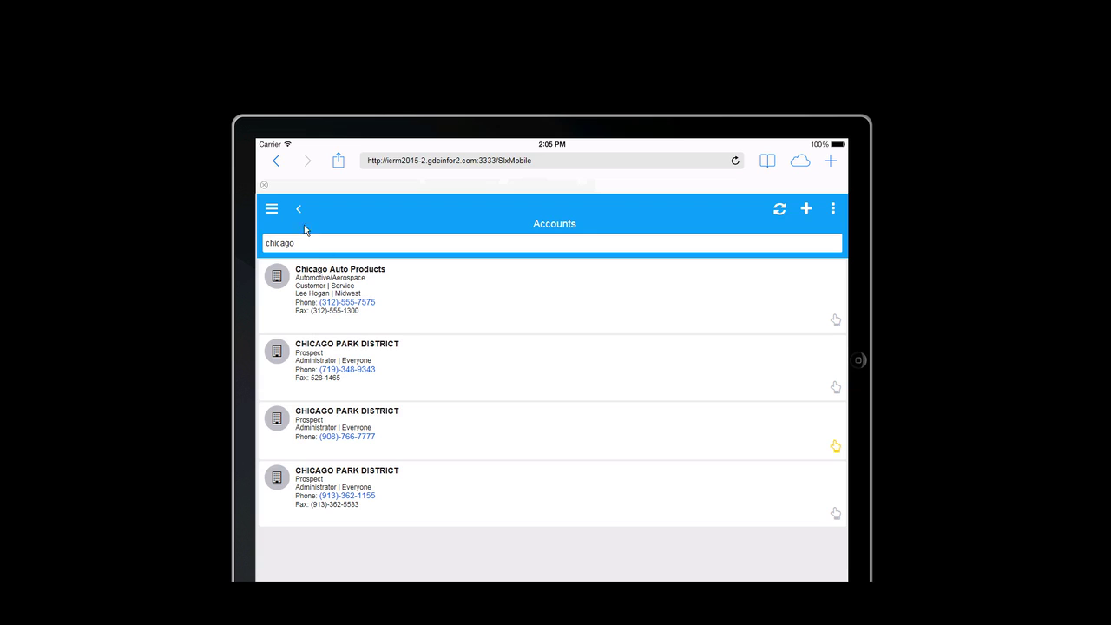
# Step: Switch from the accounts to My Activities and look through this week's activities for the new follow-up call
pyautogui.click(271, 212)
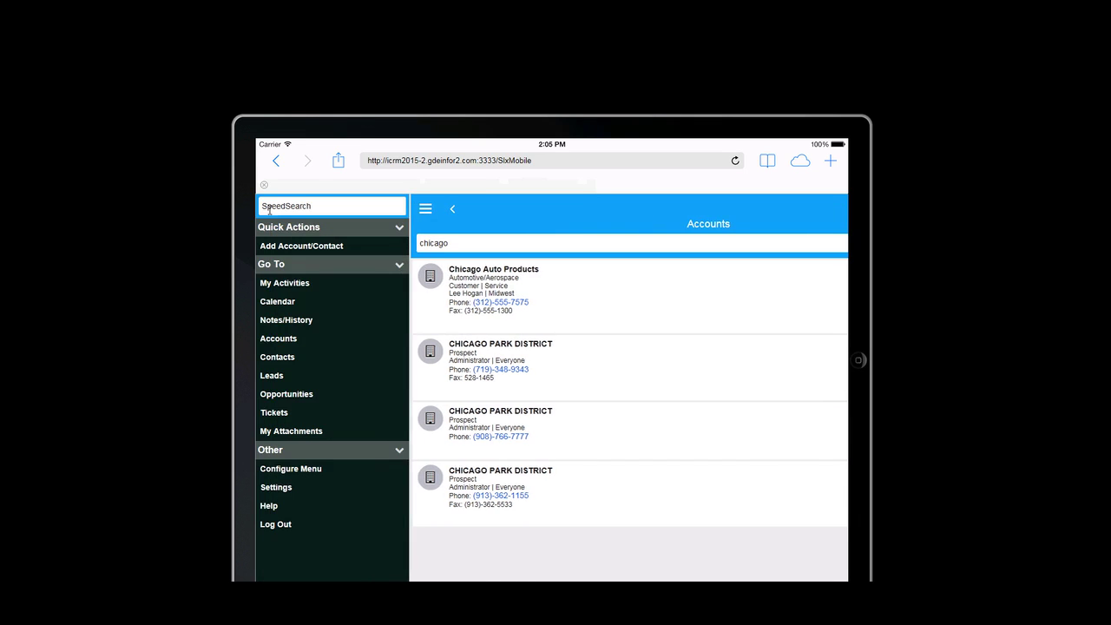
pyautogui.click(286, 284)
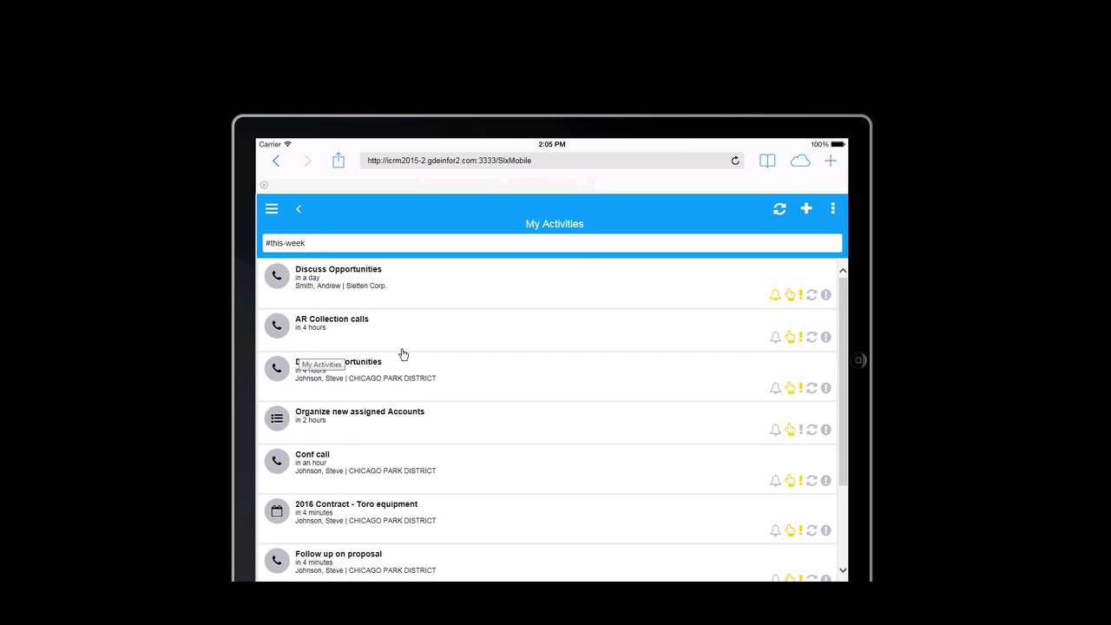
pyautogui.scroll(-3, 400, 356)
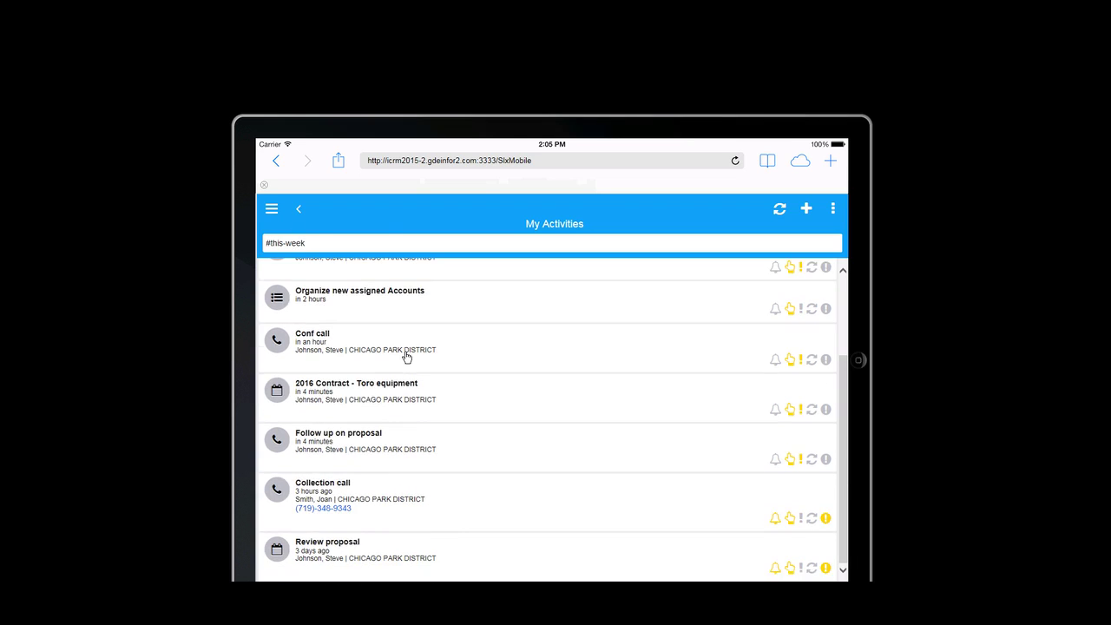
# Step: Open the Collection call from this week's activities, review its details and complete the activity
pyautogui.click(320, 490)
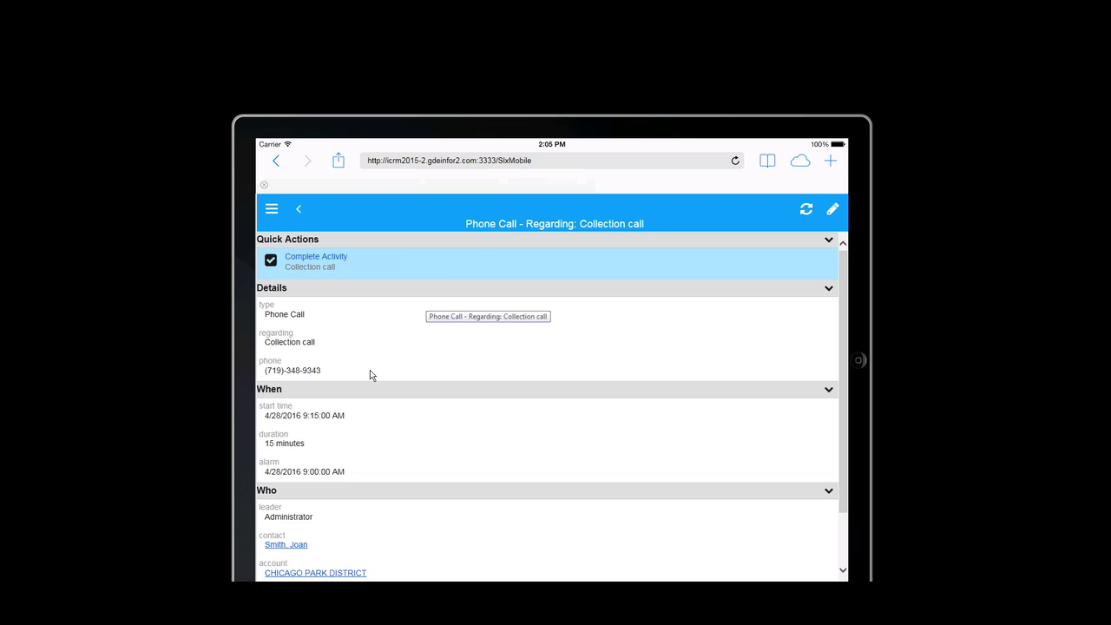
pyautogui.scroll(-2, 382, 385)
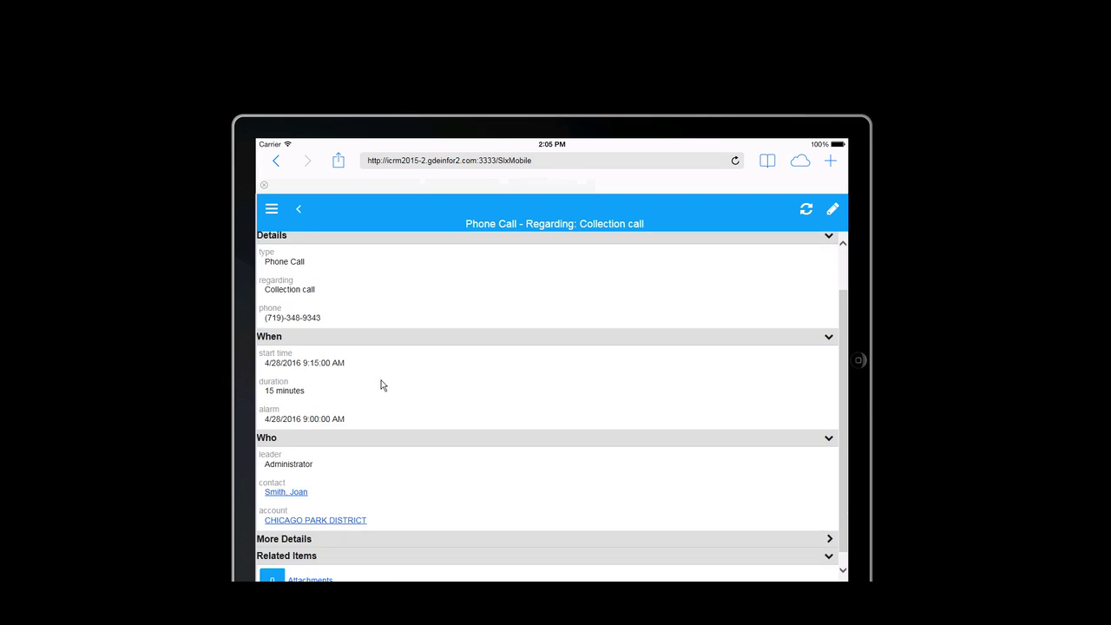
pyautogui.scroll(2, 382, 384)
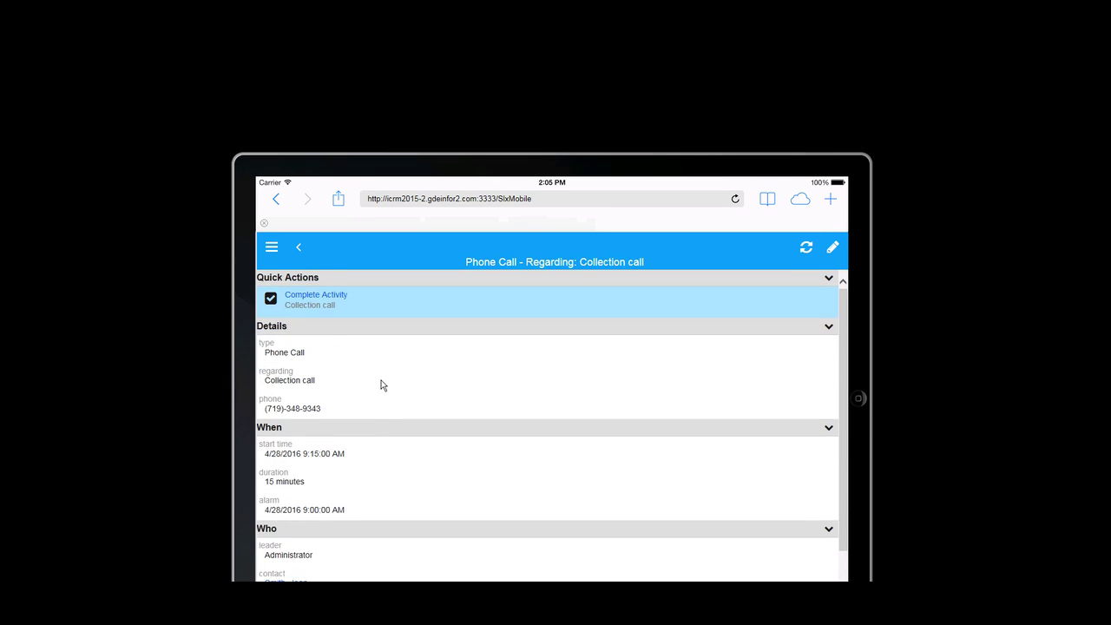
pyautogui.click(307, 298)
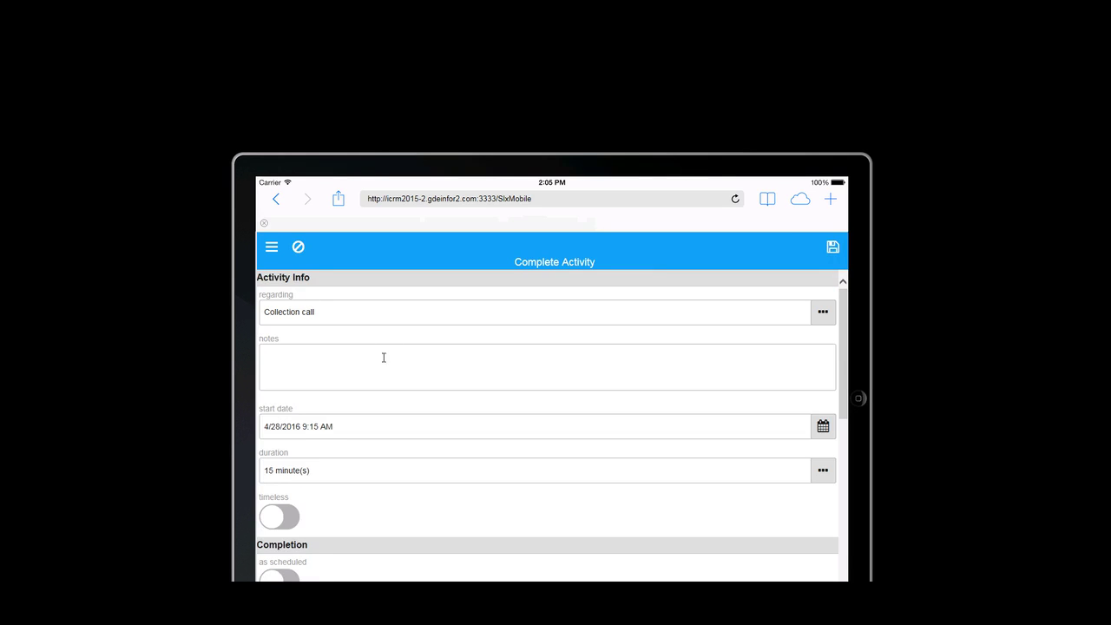
pyautogui.scroll(-10, 402, 371)
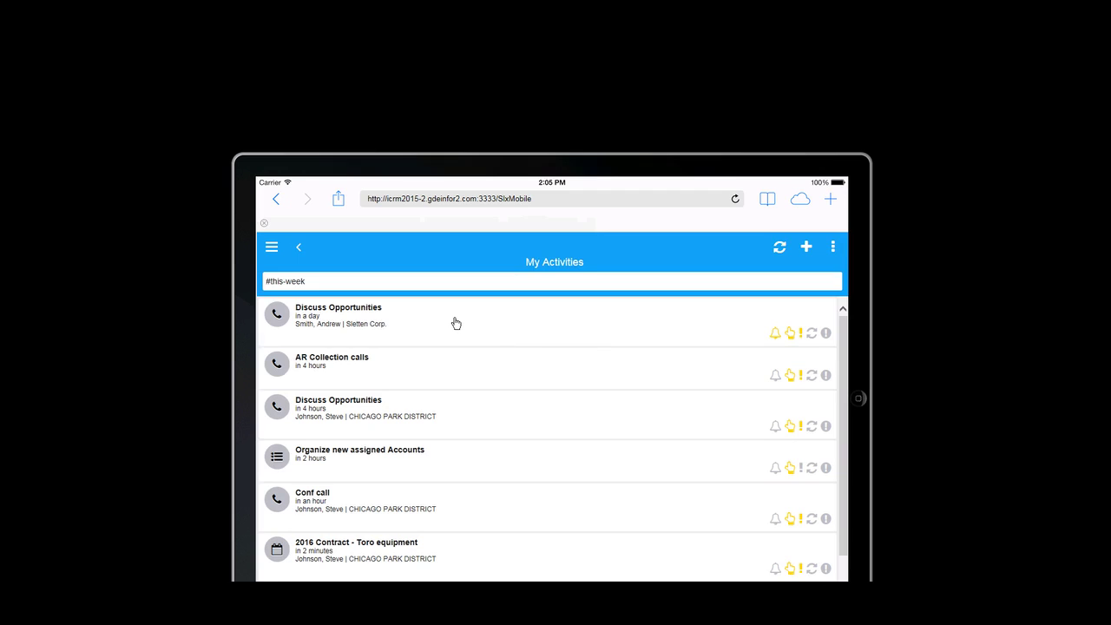
# Step: Reassign the AR Collection calls activity to the Sales Manager as leader, save it and return to My Activities
pyautogui.click(320, 363)
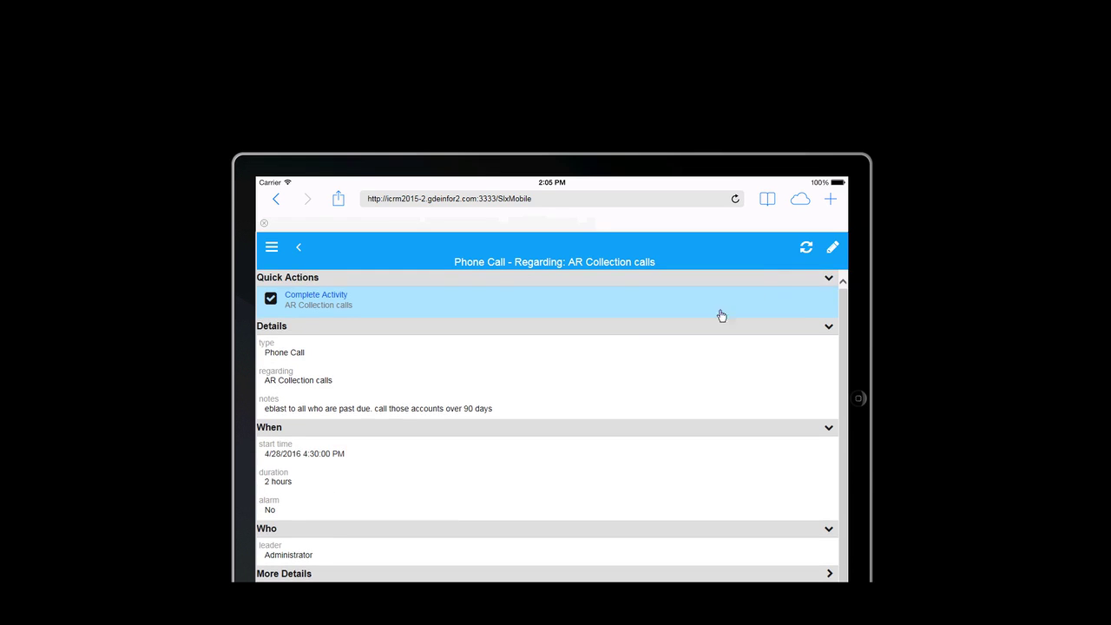
pyautogui.click(833, 248)
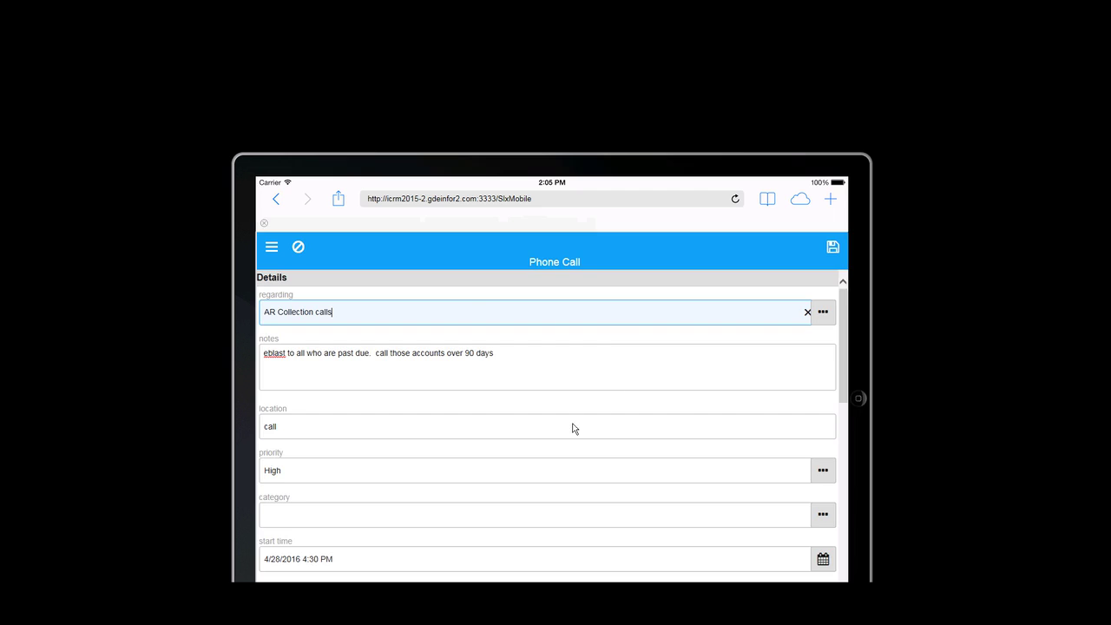
pyautogui.scroll(-5, 574, 426)
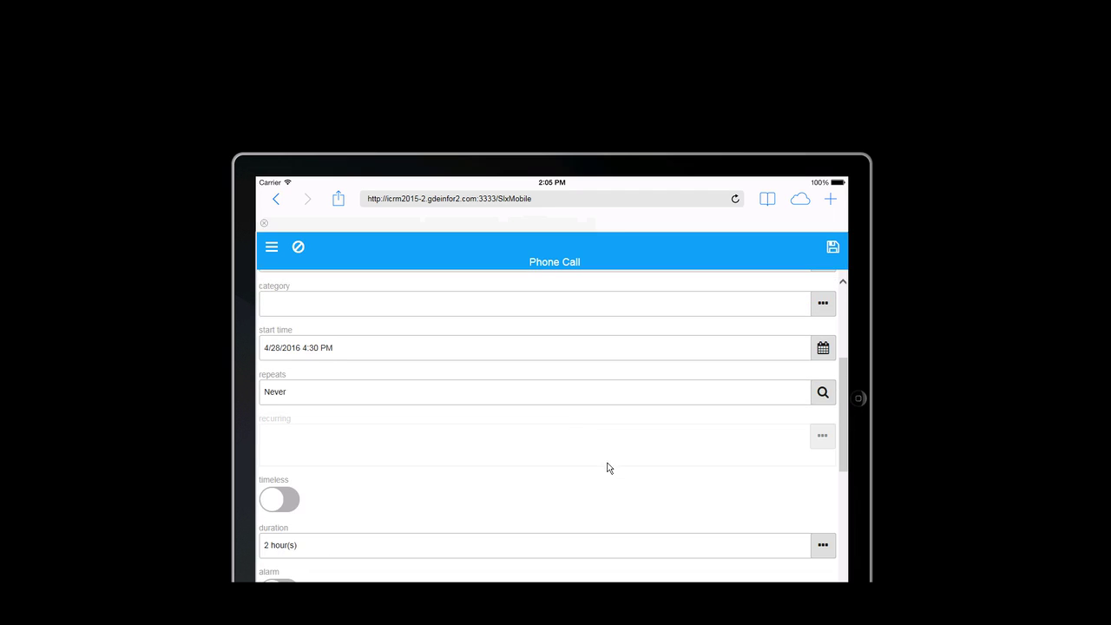
pyautogui.scroll(-10, 638, 482)
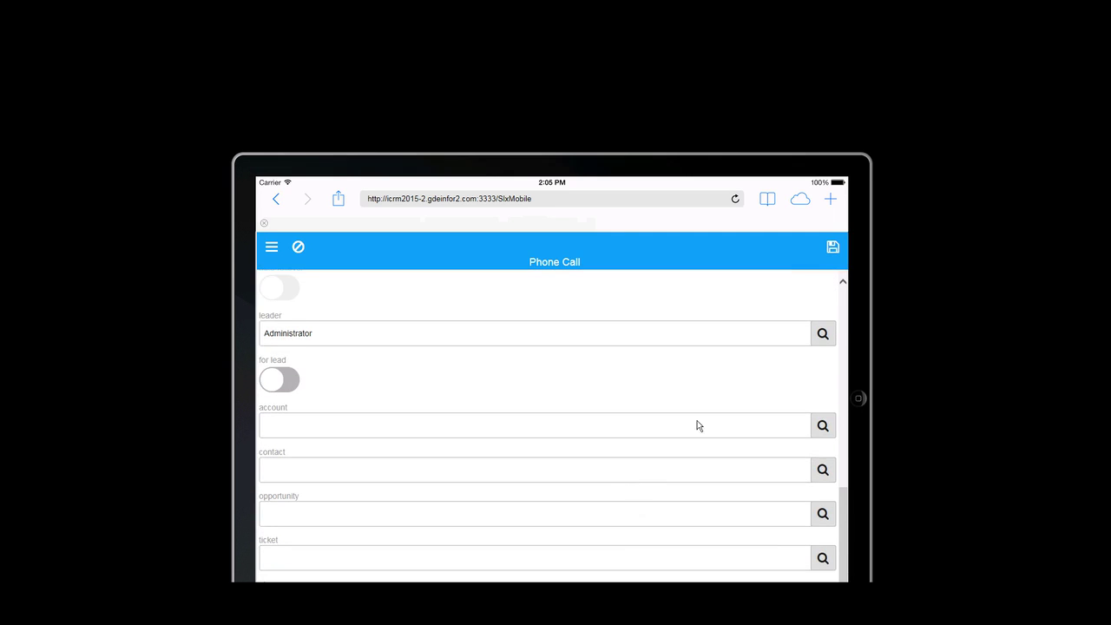
pyautogui.click(822, 336)
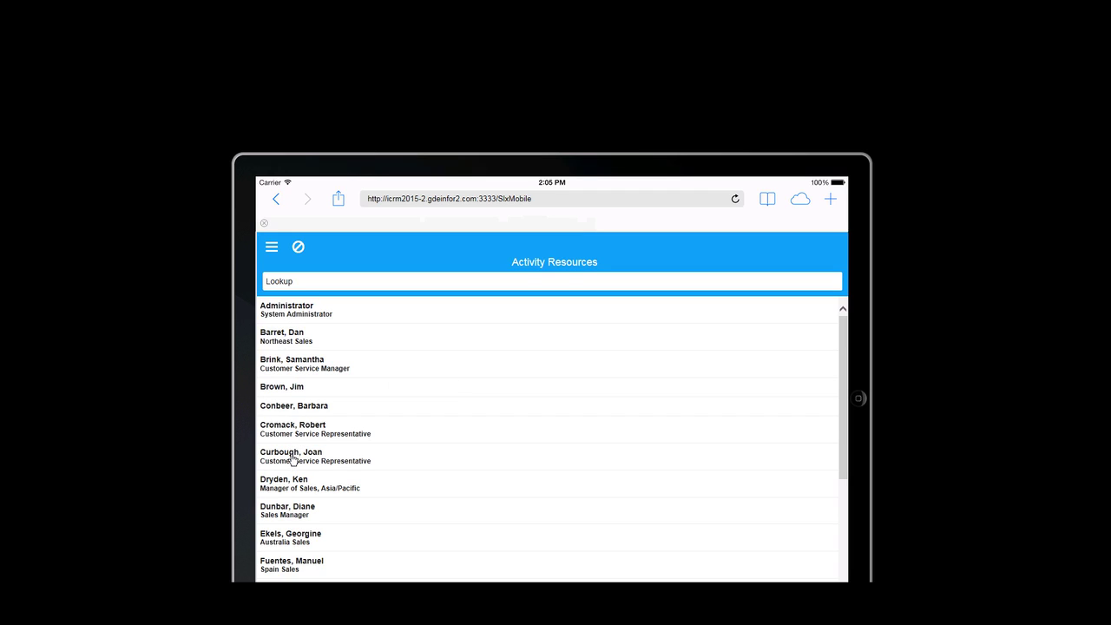
pyautogui.click(295, 510)
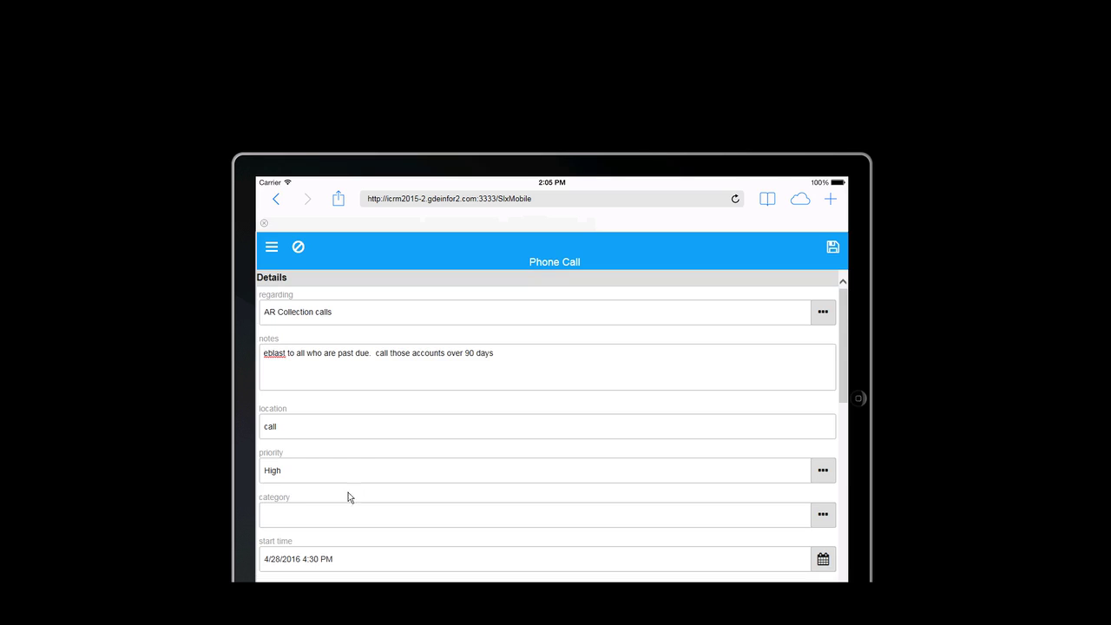
pyautogui.click(834, 250)
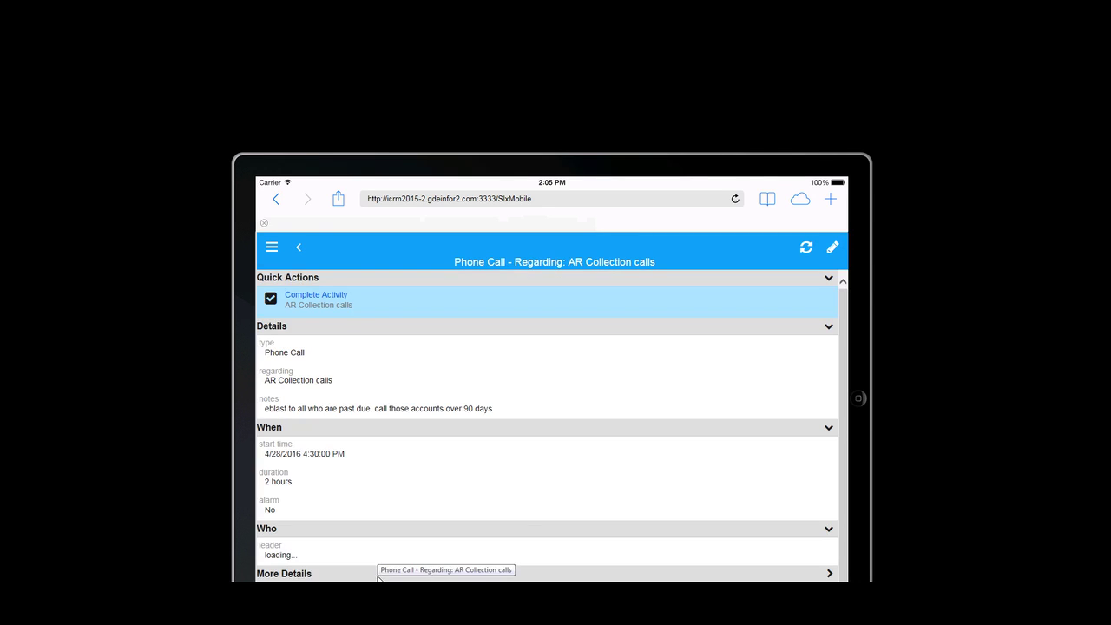
pyautogui.click(298, 247)
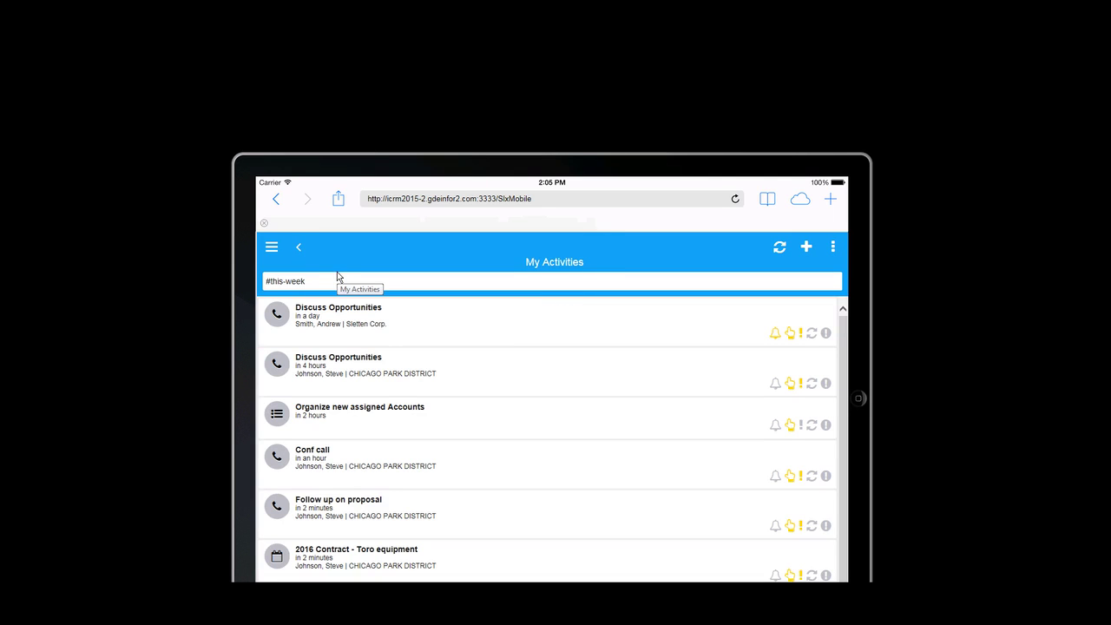
# Step: Go to the calendar and examine the scheduled activities by day, week and month
pyautogui.click(274, 248)
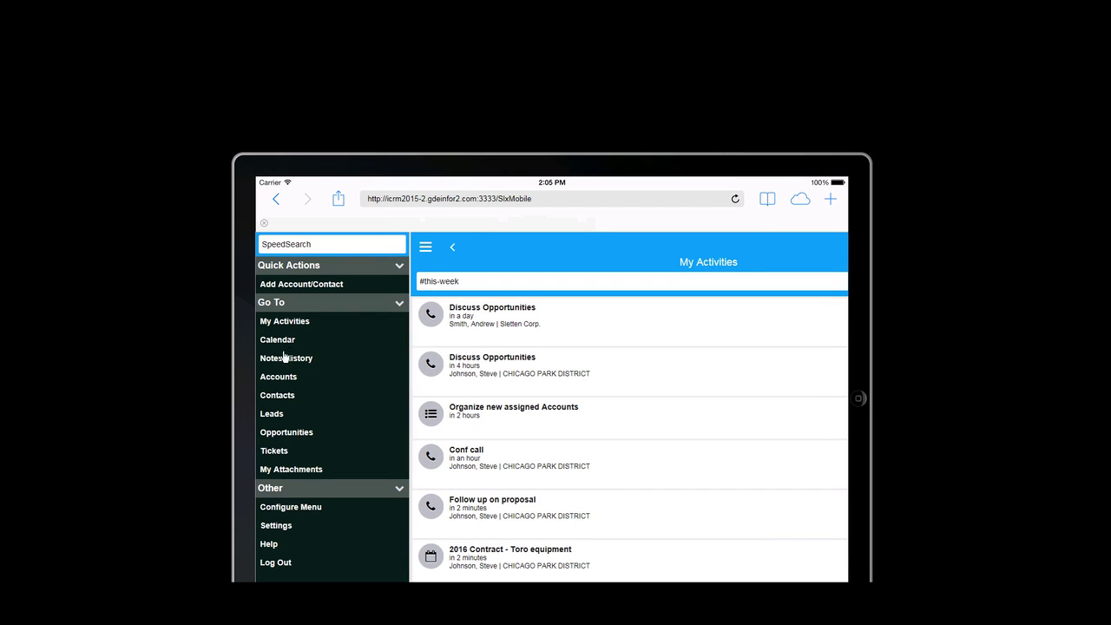
pyautogui.click(285, 339)
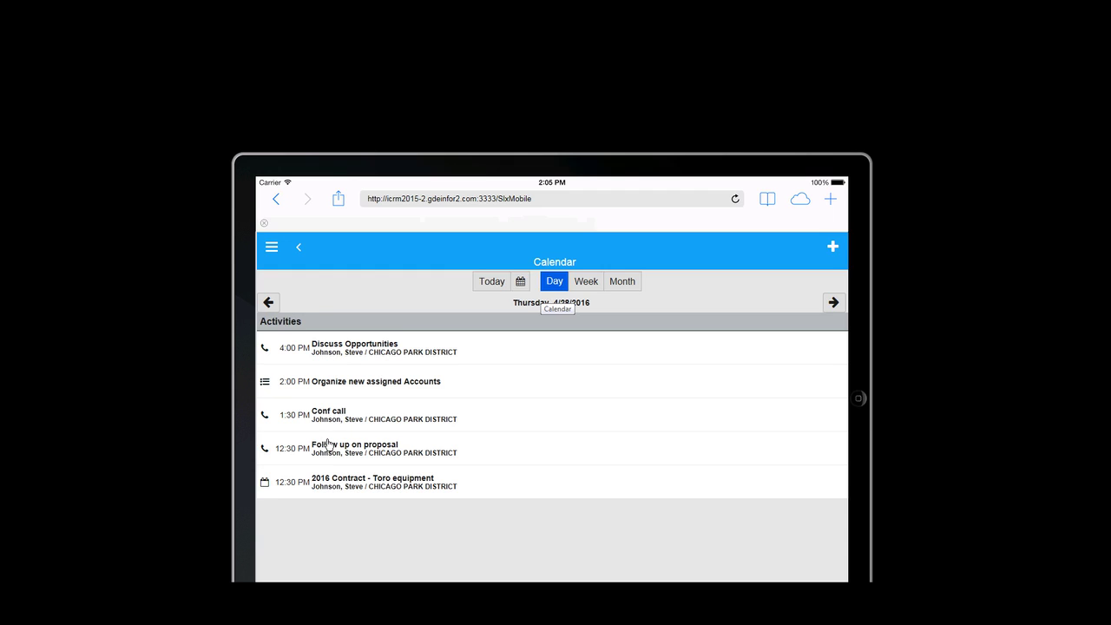
pyautogui.click(590, 283)
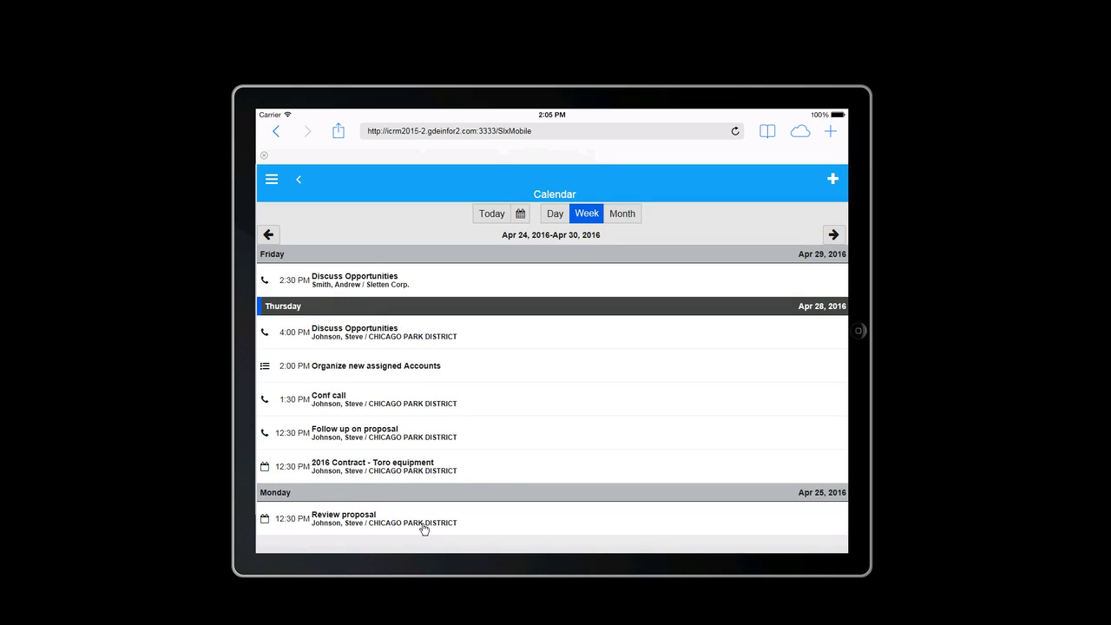
pyautogui.click(620, 287)
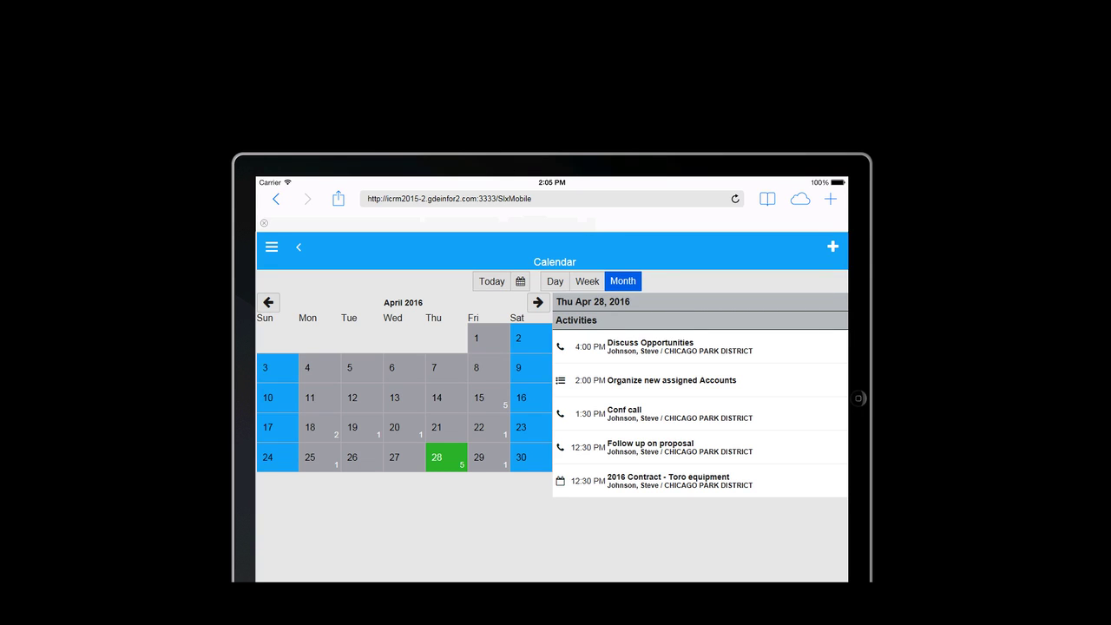
# Step: Switch to the desktop Infor workspace and open Infor CRM to view its Sales dashboard
pyautogui.click(412, 28)
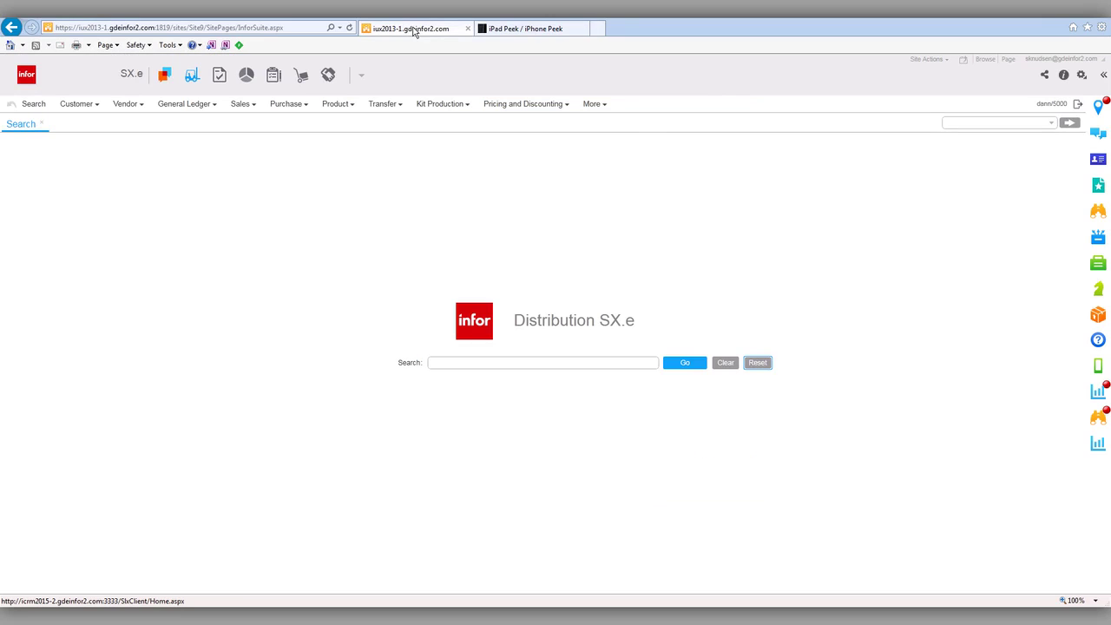
pyautogui.click(328, 76)
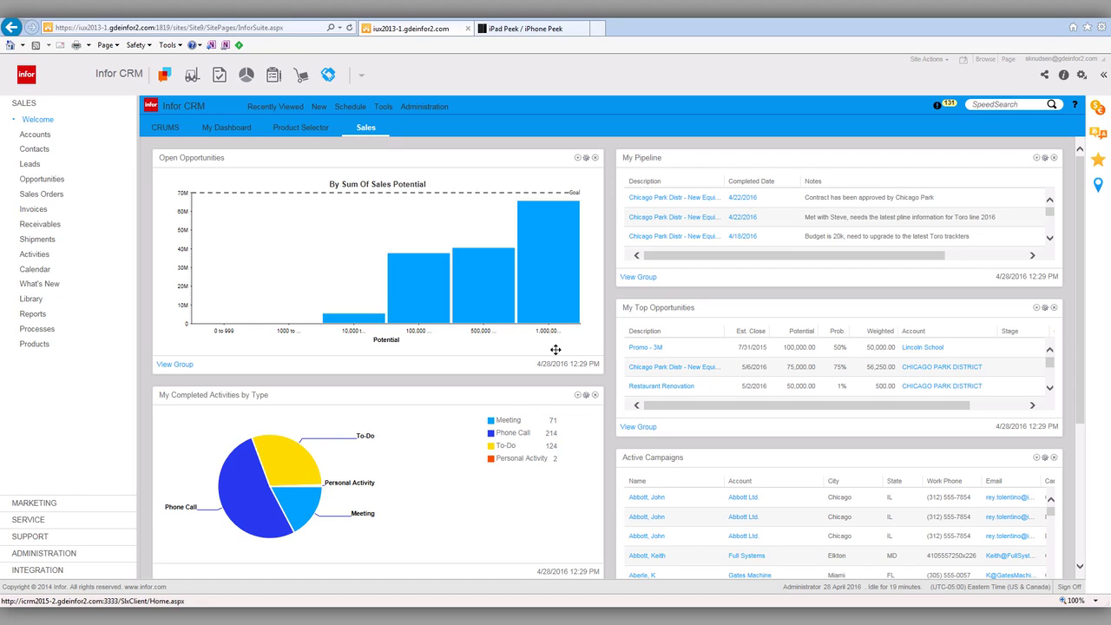
pyautogui.moveTo(467, 301)
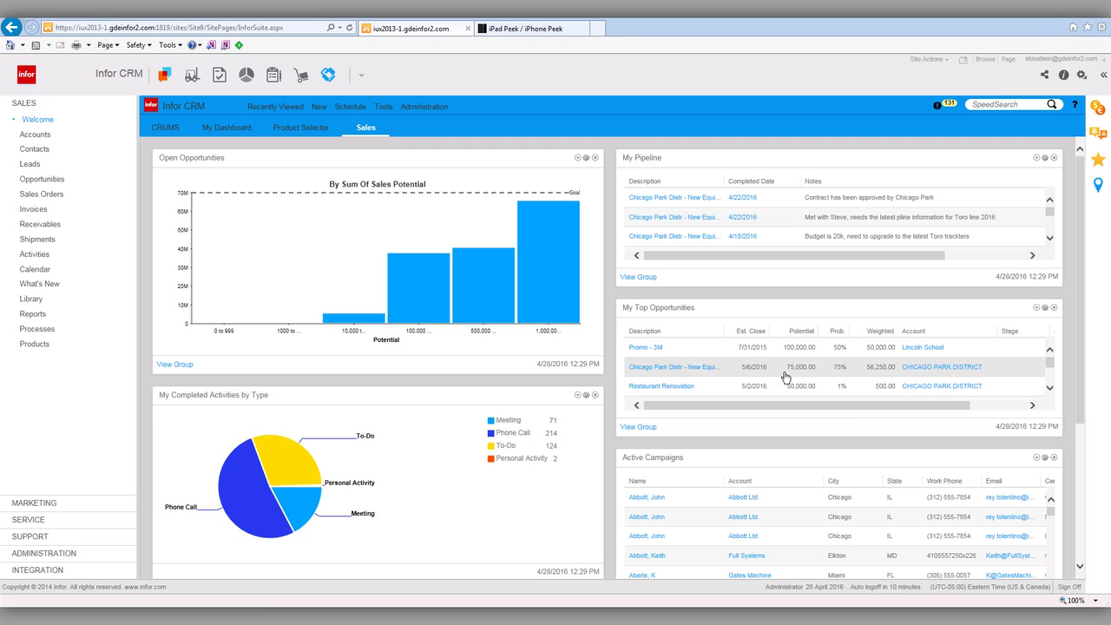
# Step: Set the goal of the Open Opportunities chart widget to 80000000
pyautogui.click(586, 159)
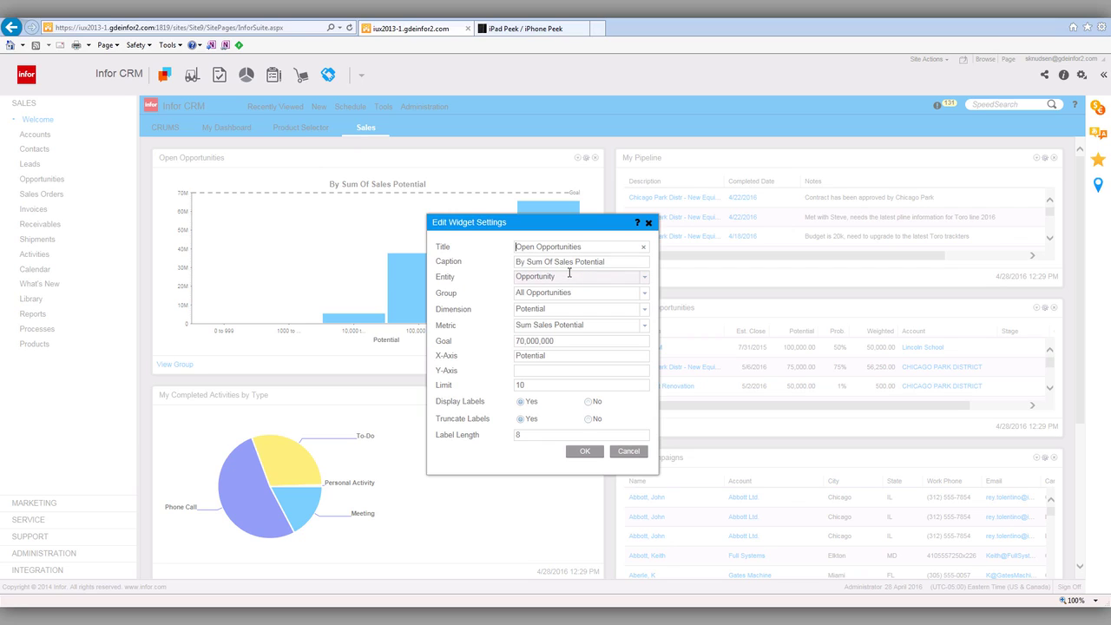
pyautogui.click(556, 341)
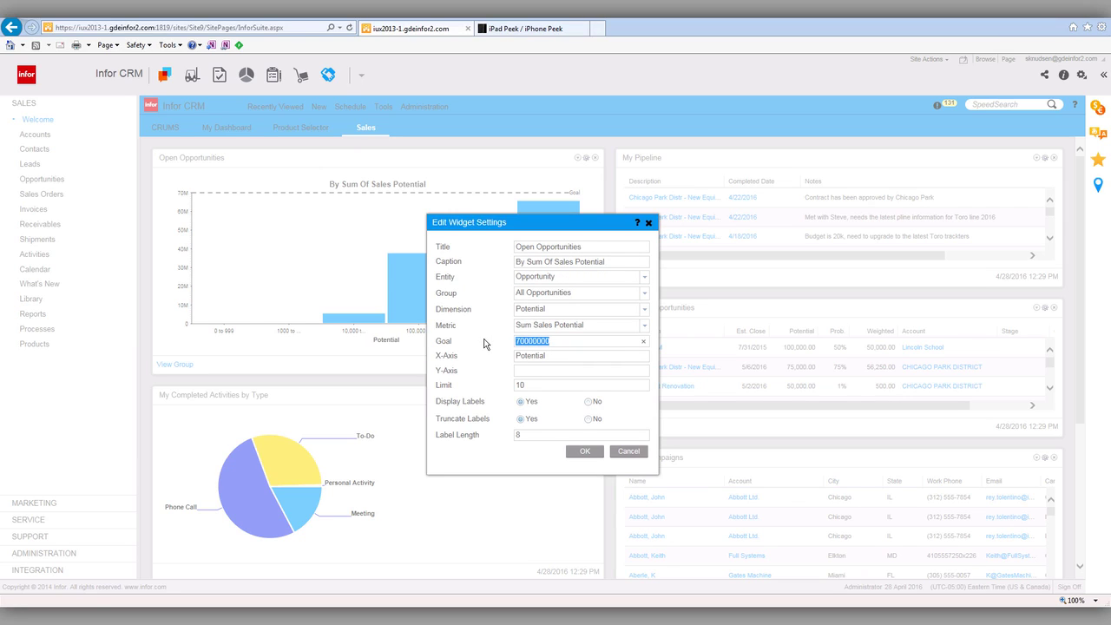
pyautogui.write('80000000')
pyautogui.click(580, 451)
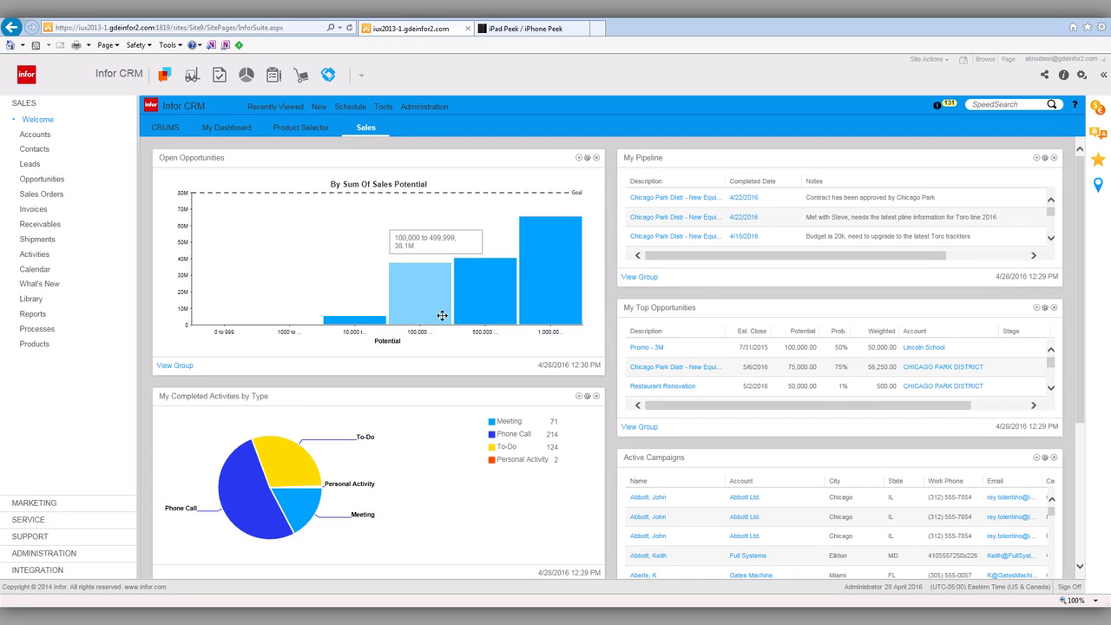
# Step: Open the Chicago Park Distr new equipment opportunity from My Top Opportunities and examine its details, contacts and notes/history
pyautogui.click(656, 368)
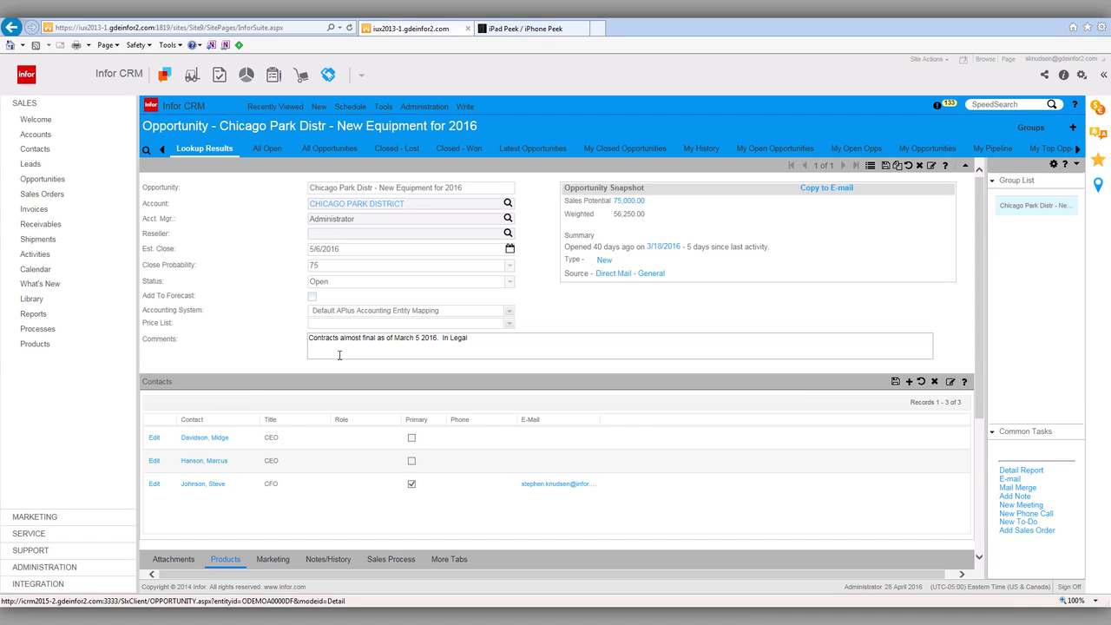
pyautogui.scroll(-2, 291, 502)
pyautogui.scroll(-1, 290, 502)
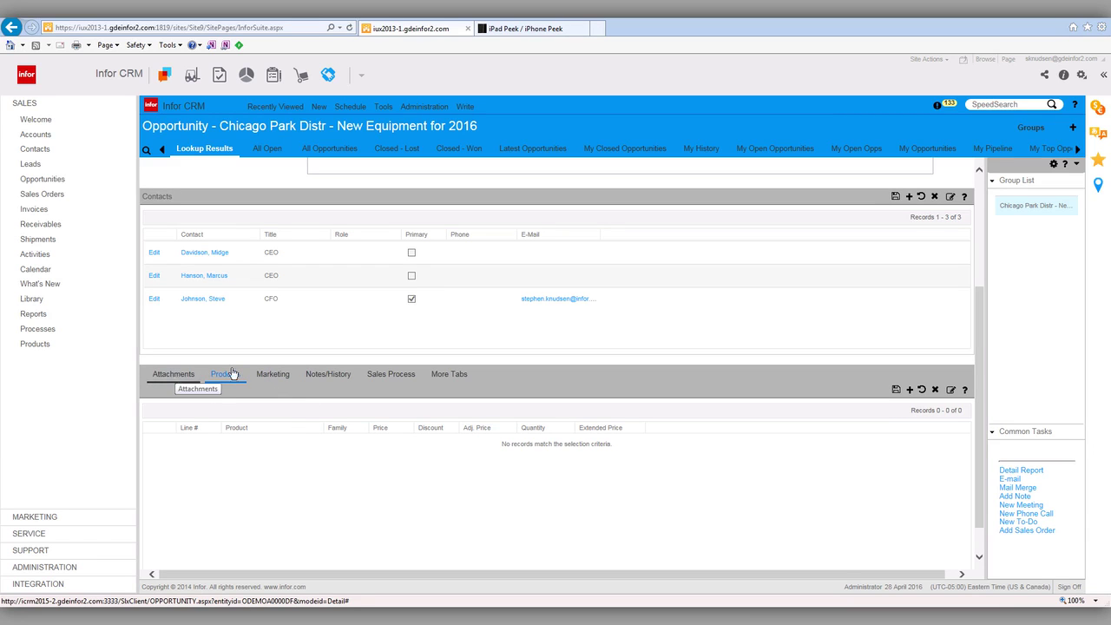
pyautogui.click(321, 374)
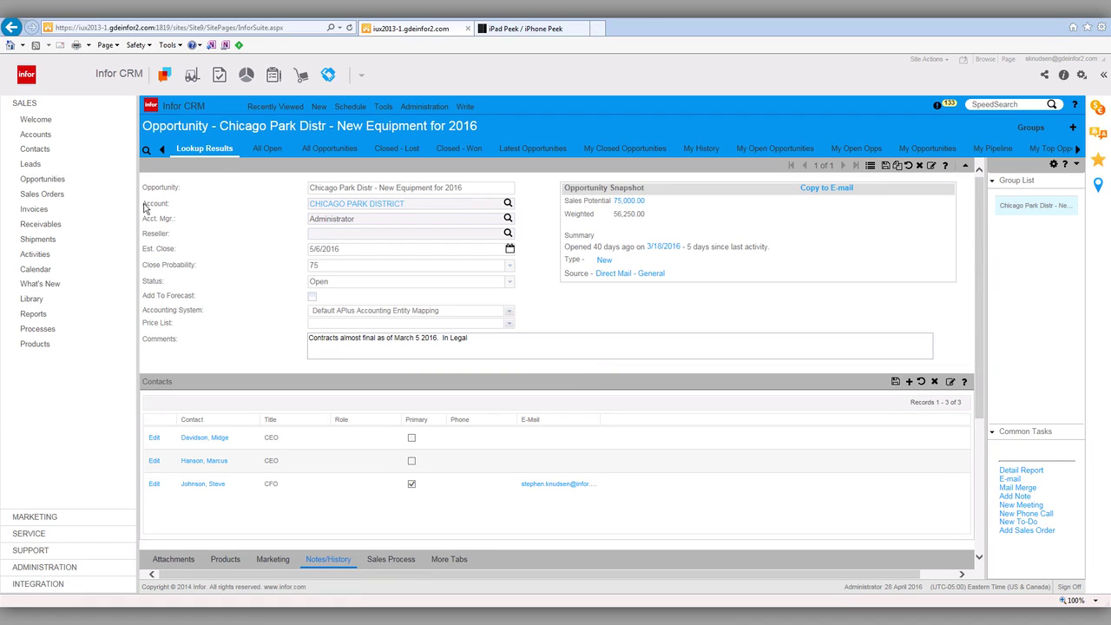
# Step: Go to the accounts list and filter All Accounts to account names starting with C
pyautogui.click(37, 137)
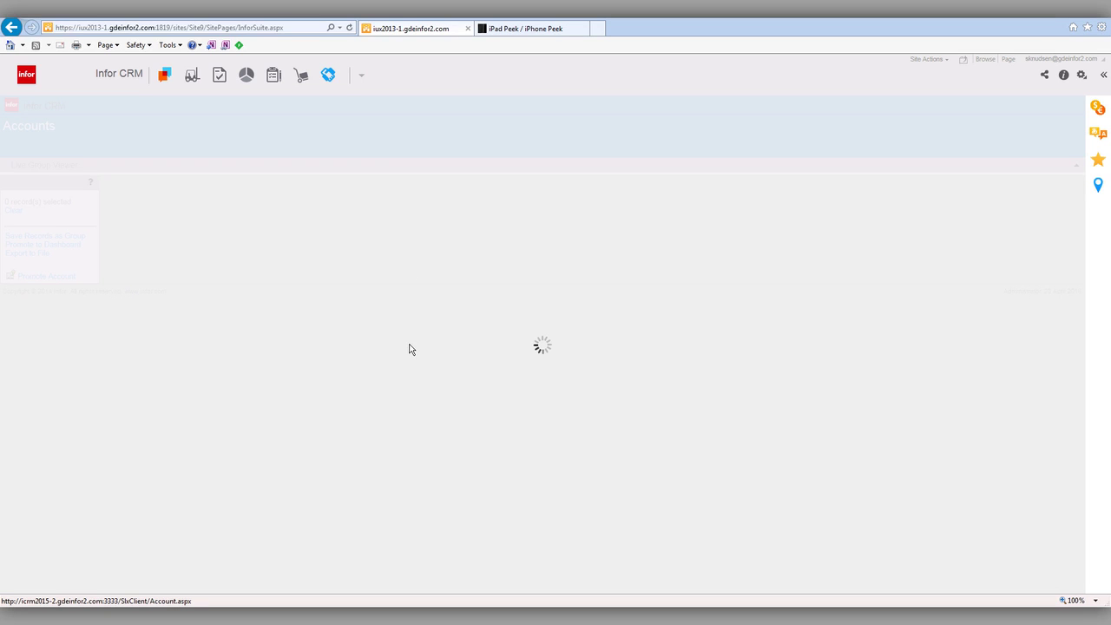
pyautogui.moveTo(434, 179); pyautogui.dragTo(361, 181)
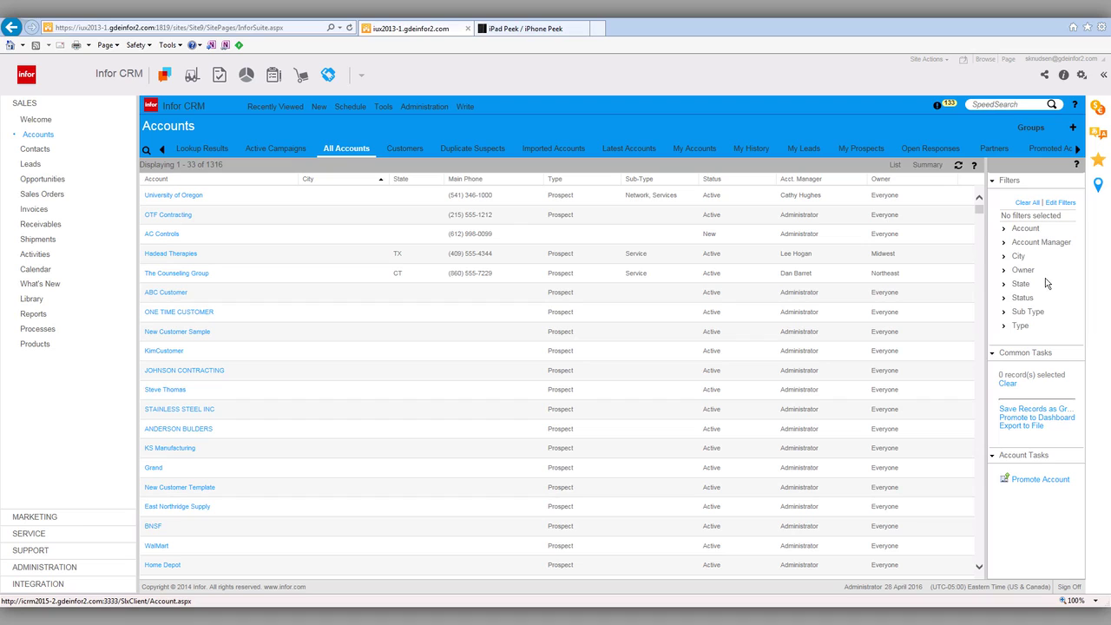
pyautogui.click(1004, 230)
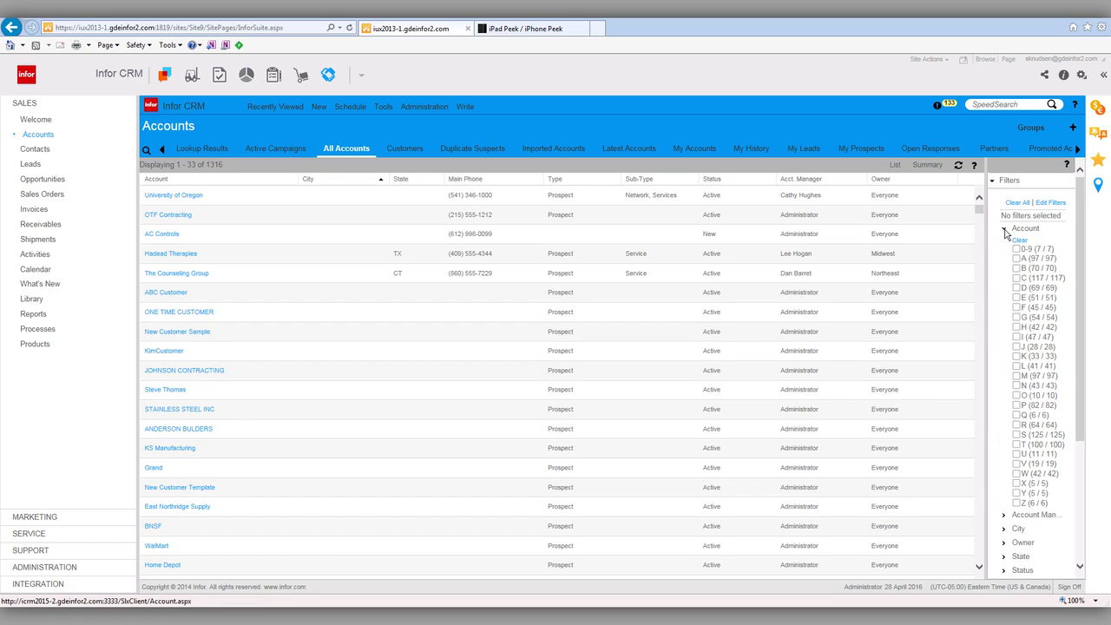
pyautogui.click(1017, 278)
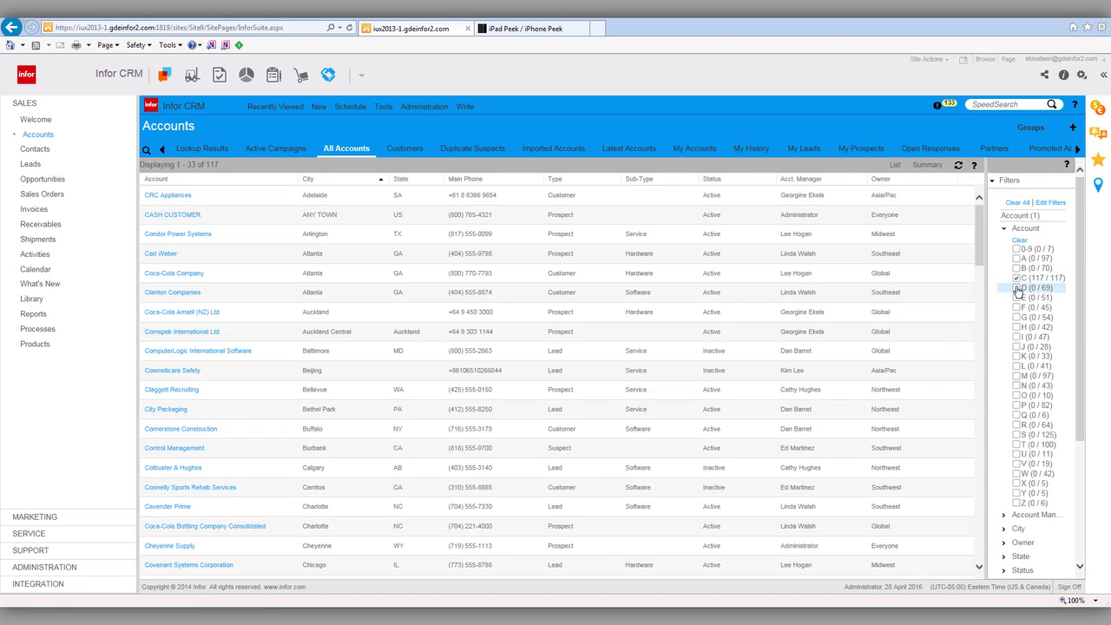
pyautogui.click(1005, 229)
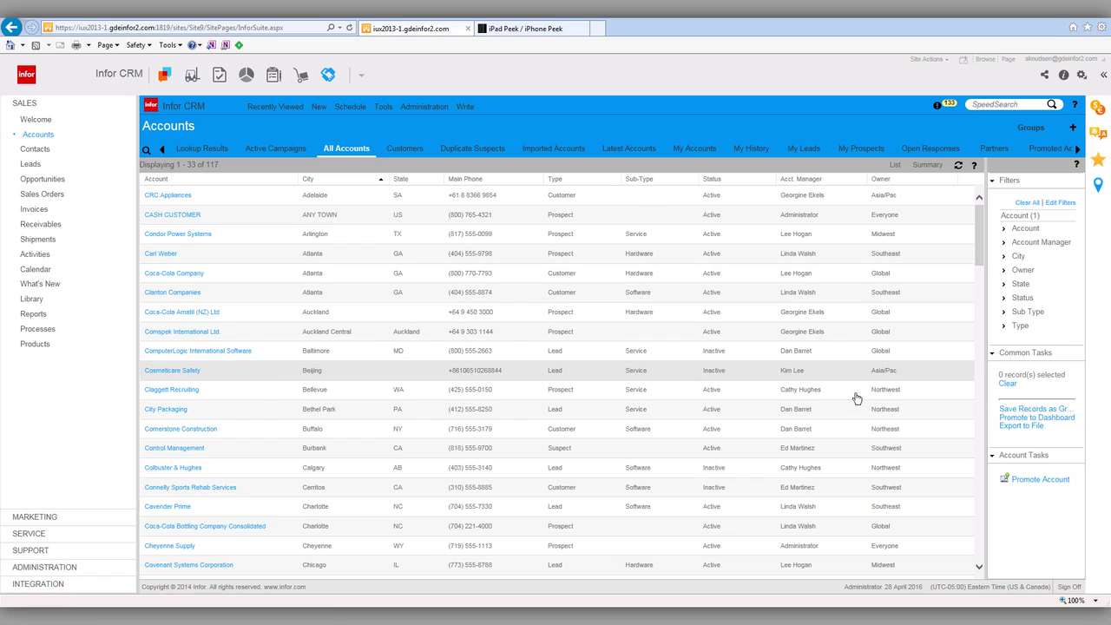
# Step: Look through the State filter values and narrow the filtered accounts to the city of Denver
pyautogui.click(1005, 288)
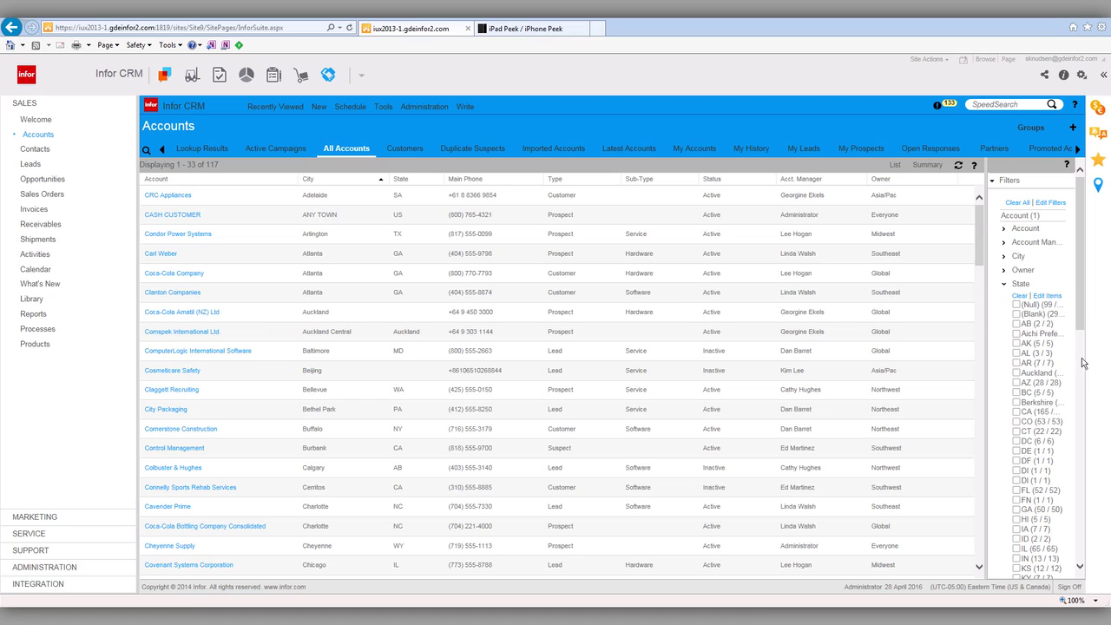
pyautogui.click(1006, 285)
pyautogui.click(1005, 257)
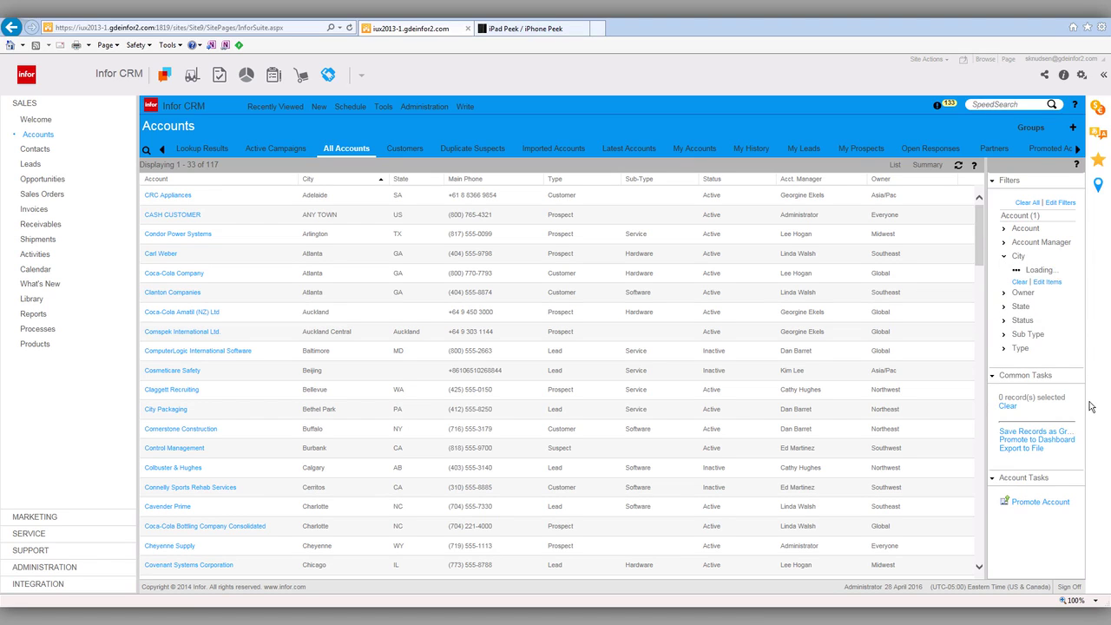
pyautogui.scroll(-5, 1082, 361)
pyautogui.scroll(-4, 1081, 361)
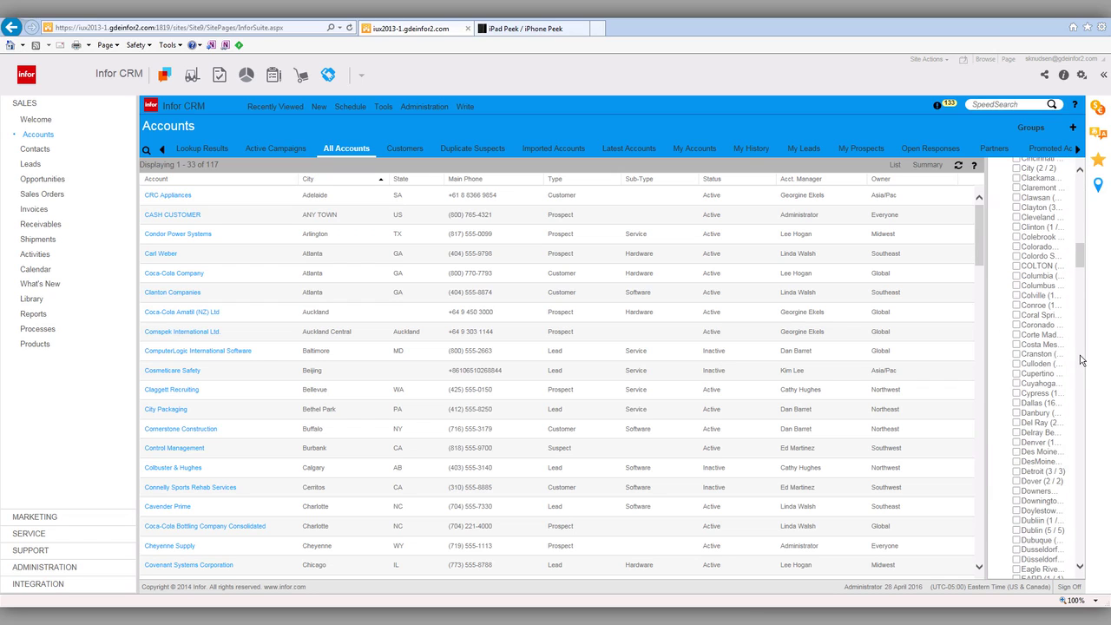
pyautogui.click(1016, 444)
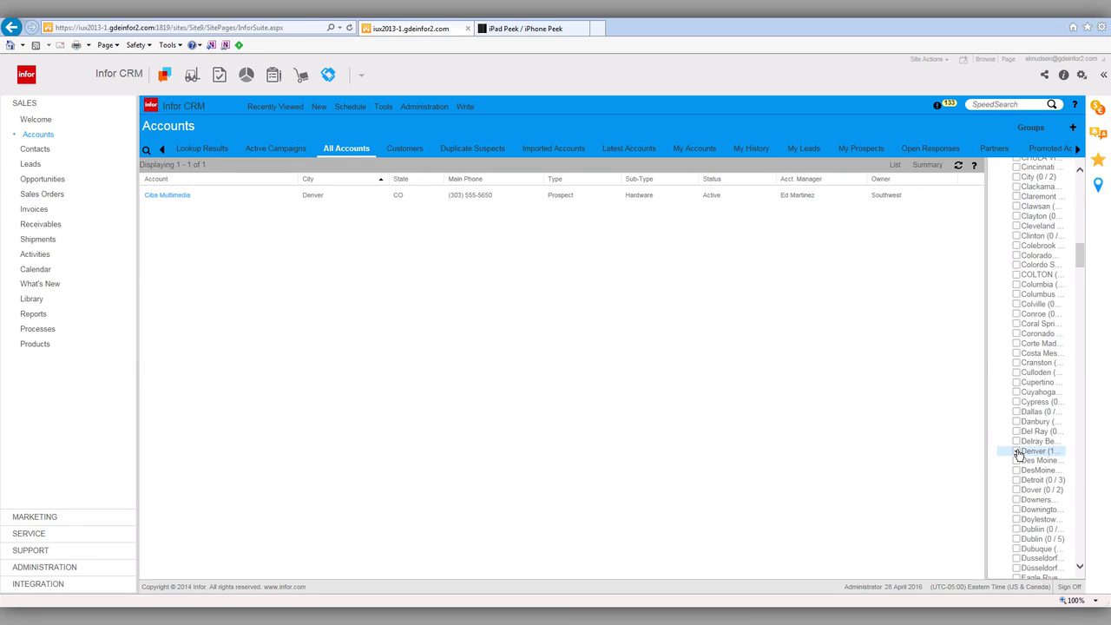
# Step: Remove the C account-name filter from All Accounts, keeping the Denver city filter
pyautogui.moveTo(1081, 260); pyautogui.dragTo(1079, 174)
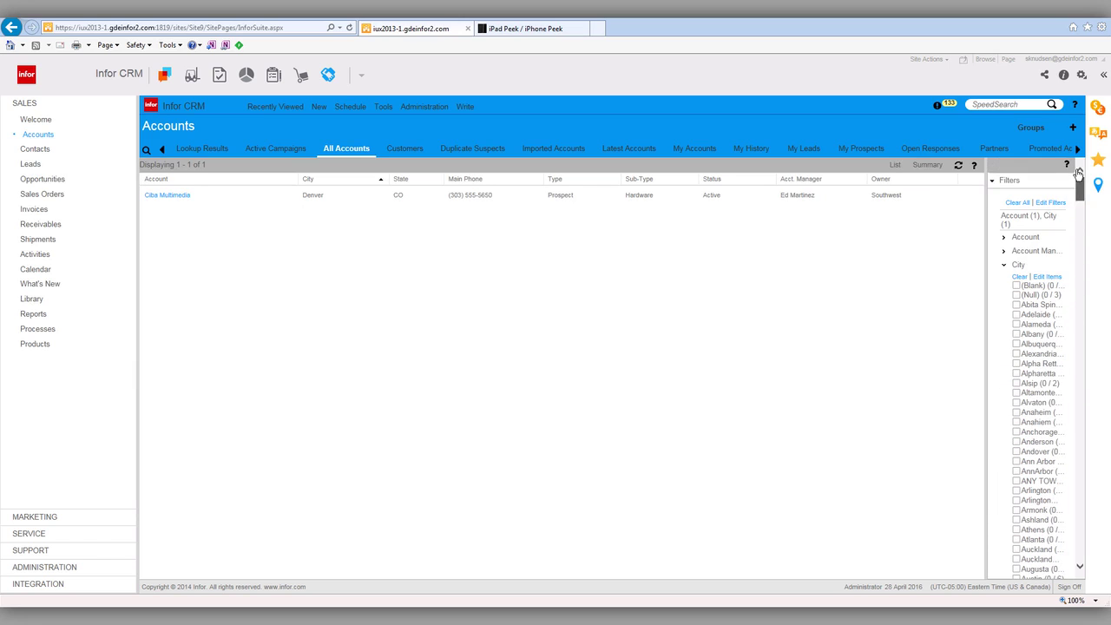
pyautogui.click(1005, 238)
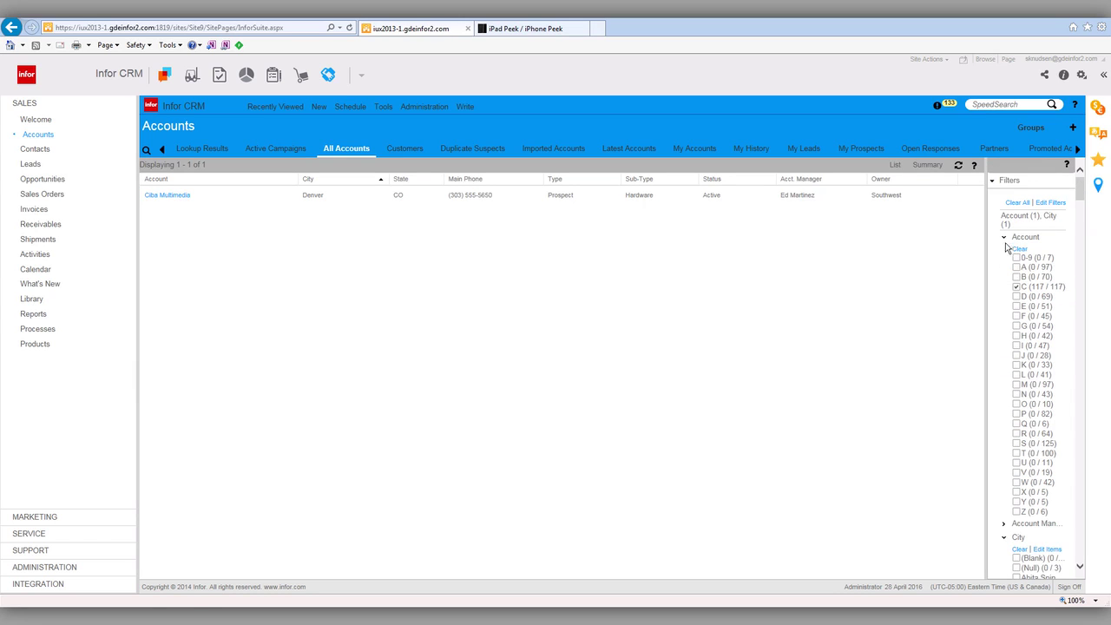
pyautogui.click(1016, 286)
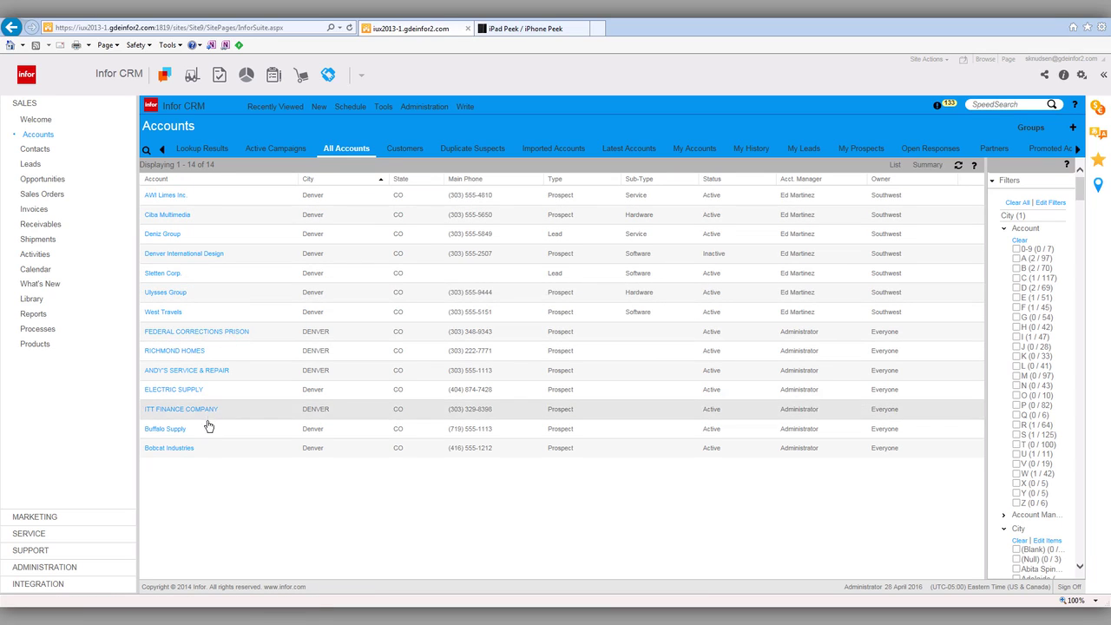
# Step: Look through the account lookup's field and operator options, try adding two extra condition rows, and close the lookup without searching
pyautogui.click(147, 151)
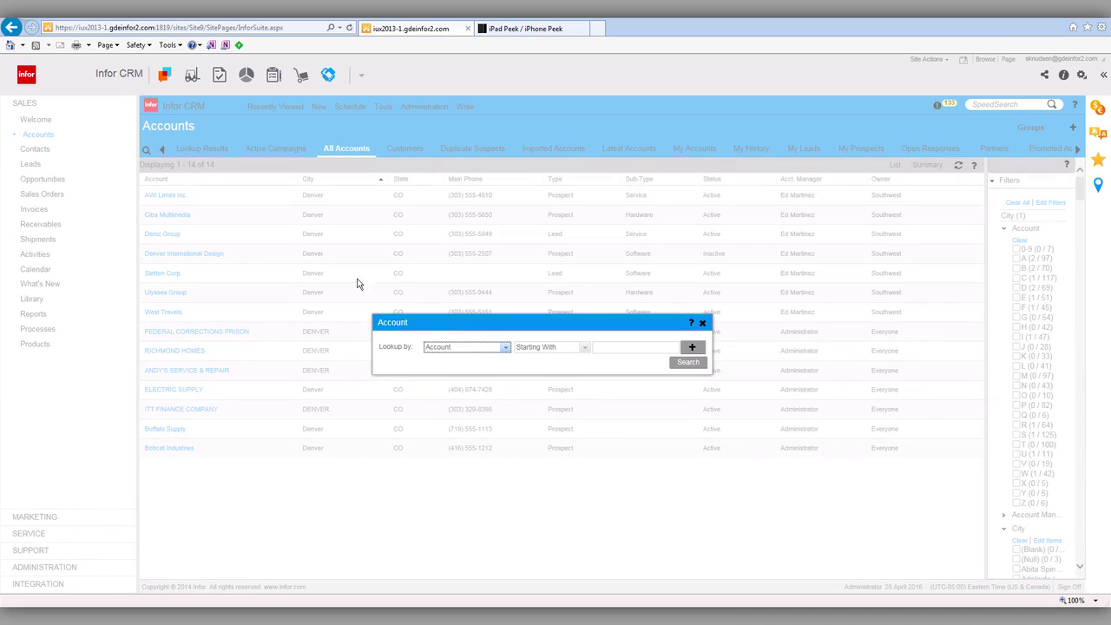
pyautogui.click(505, 349)
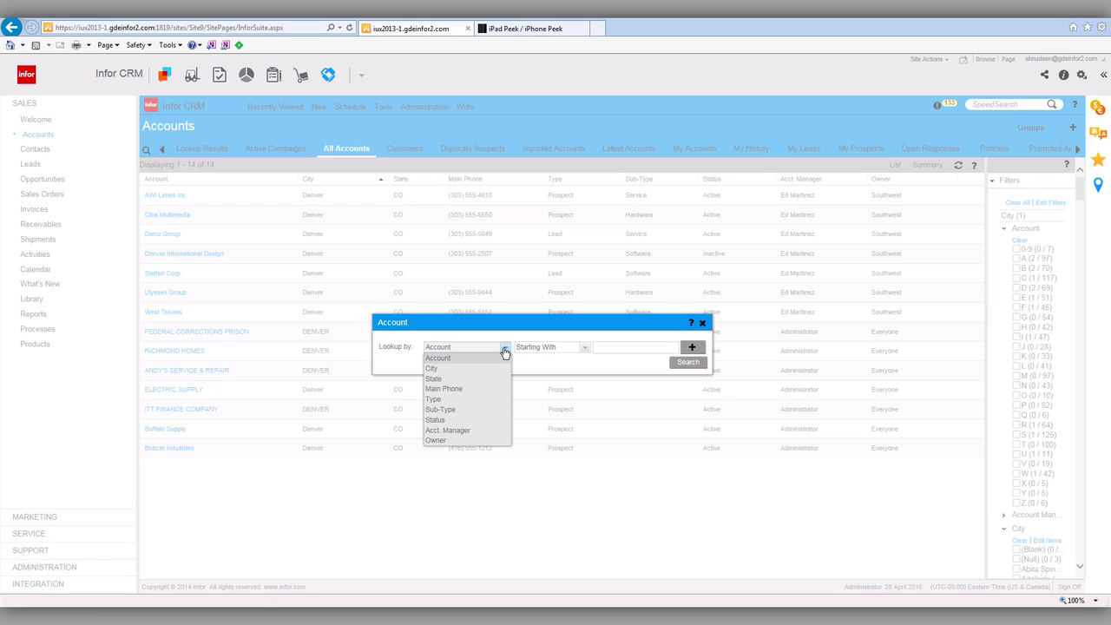
pyautogui.click(587, 348)
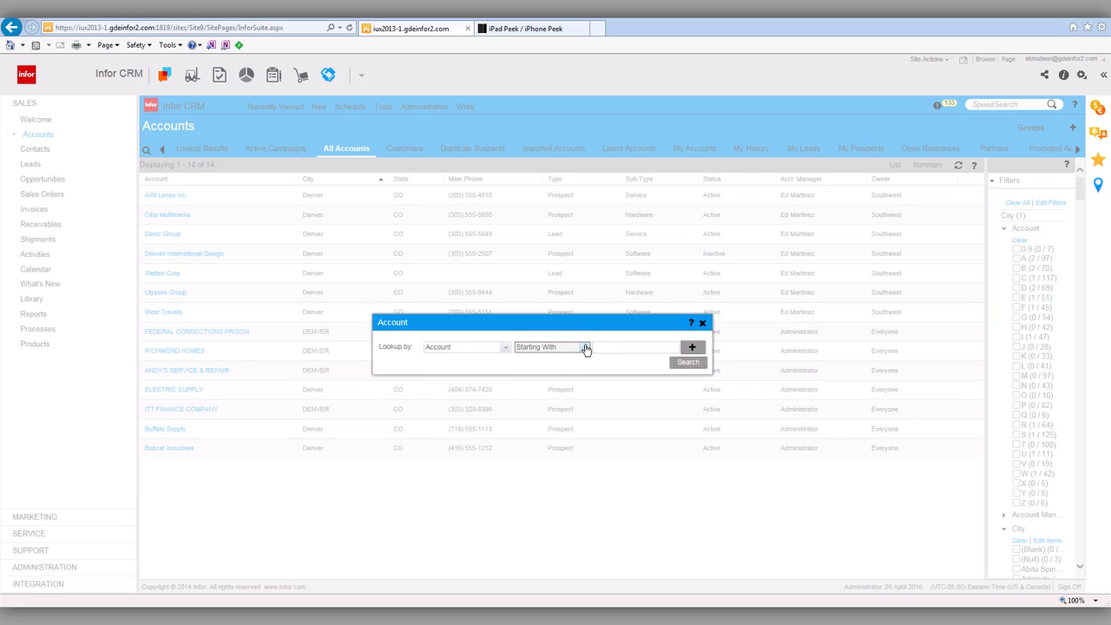
pyautogui.click(586, 348)
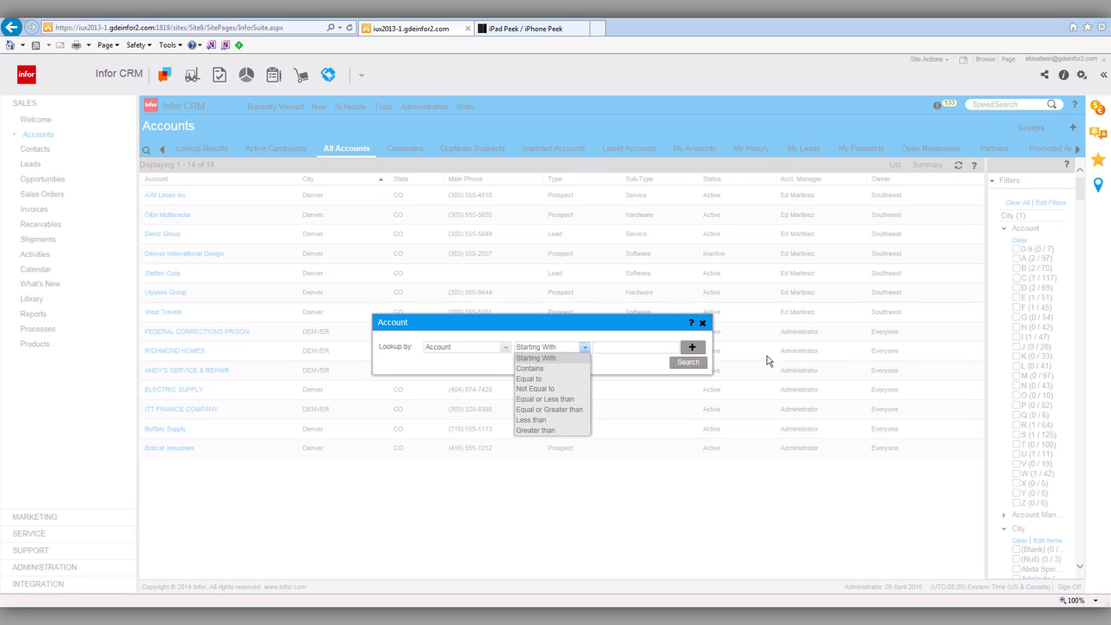
pyautogui.click(694, 349)
pyautogui.click(694, 349)
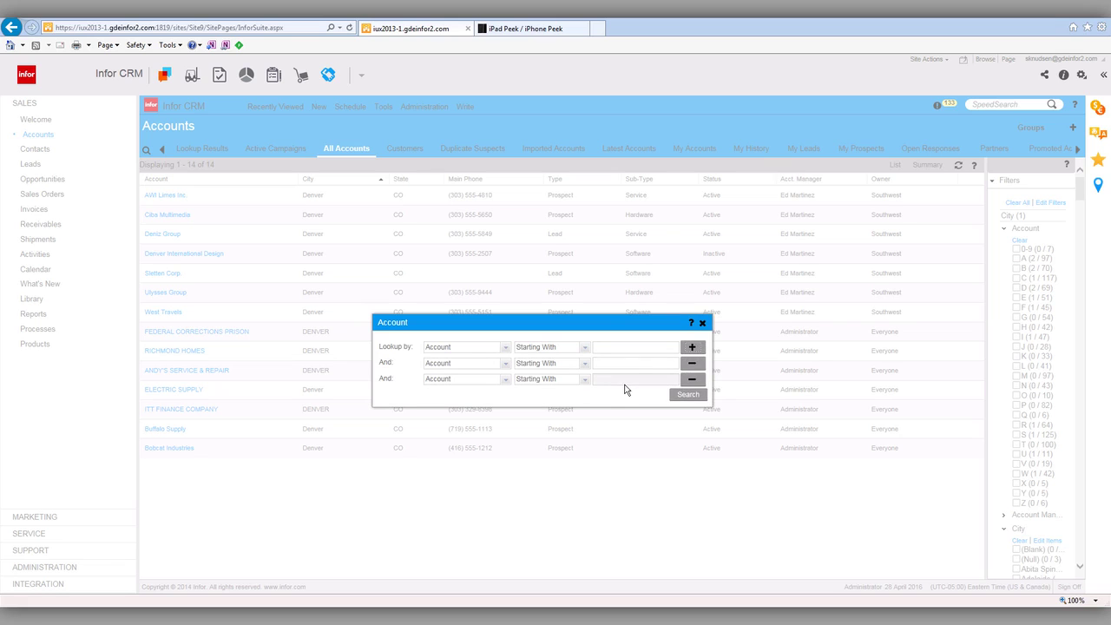
pyautogui.click(704, 322)
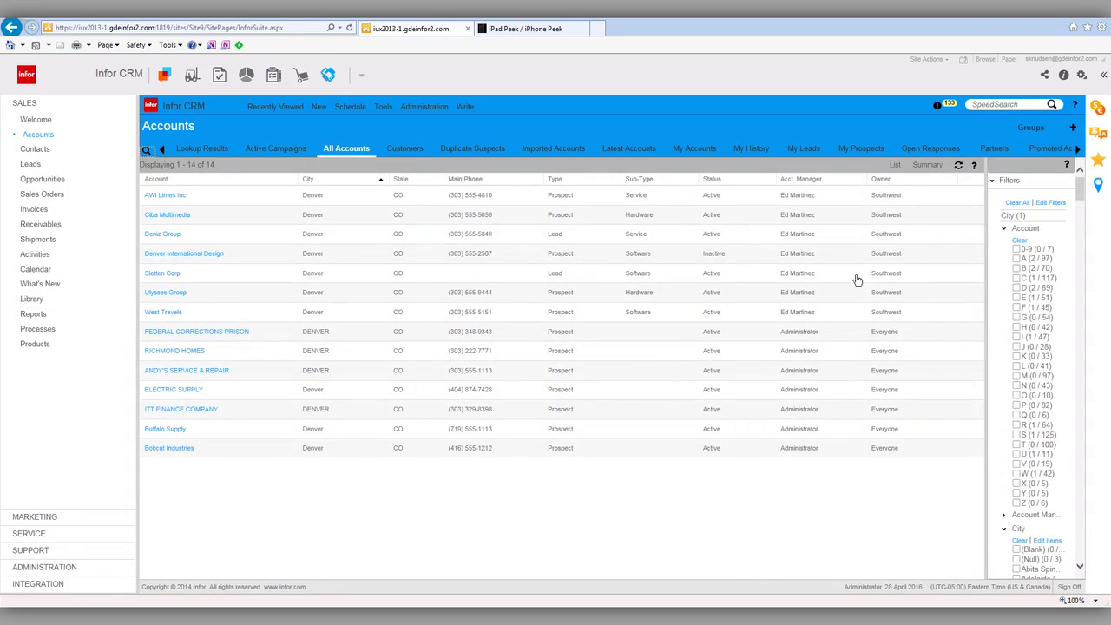
# Step: Collapse the Account and City filter groups and promote the filtered accounts list to the Sales dashboard page
pyautogui.click(1005, 231)
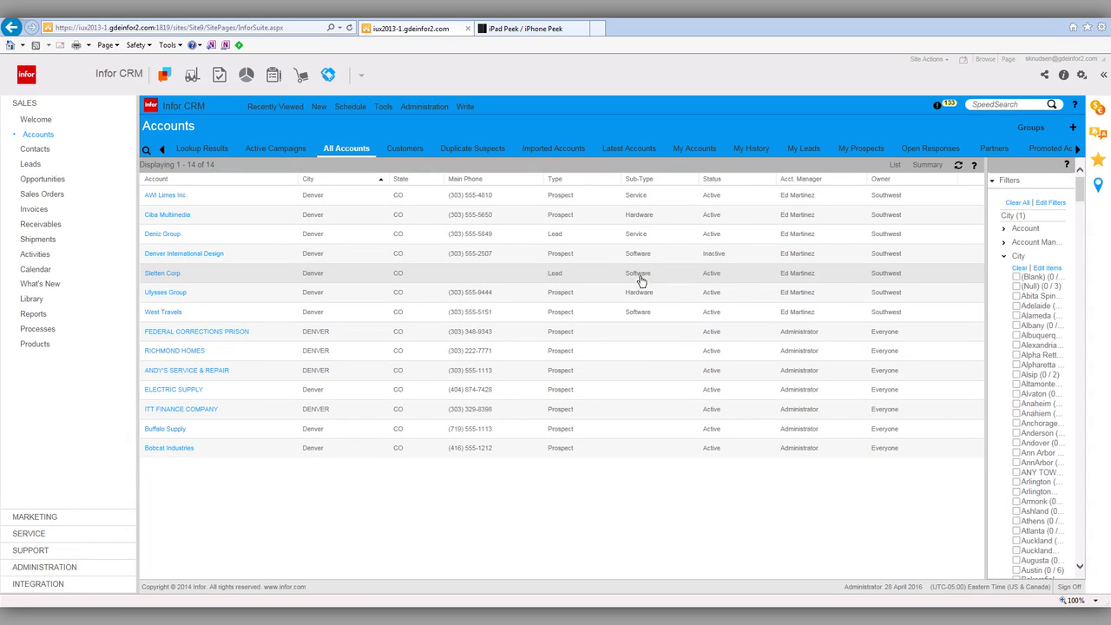
pyautogui.click(1004, 258)
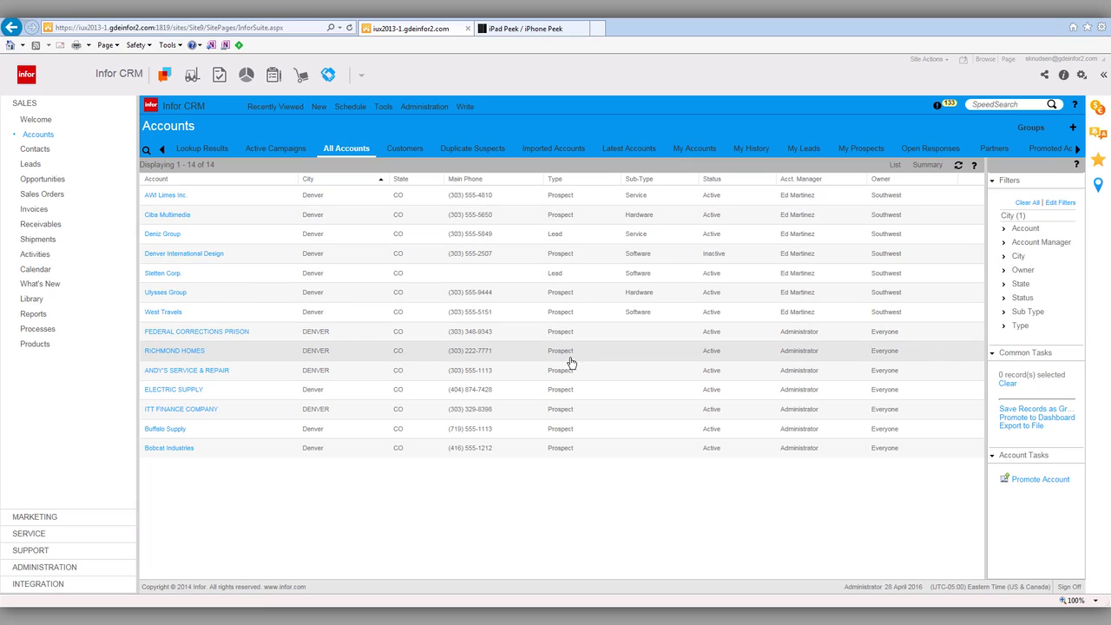
pyautogui.click(1036, 419)
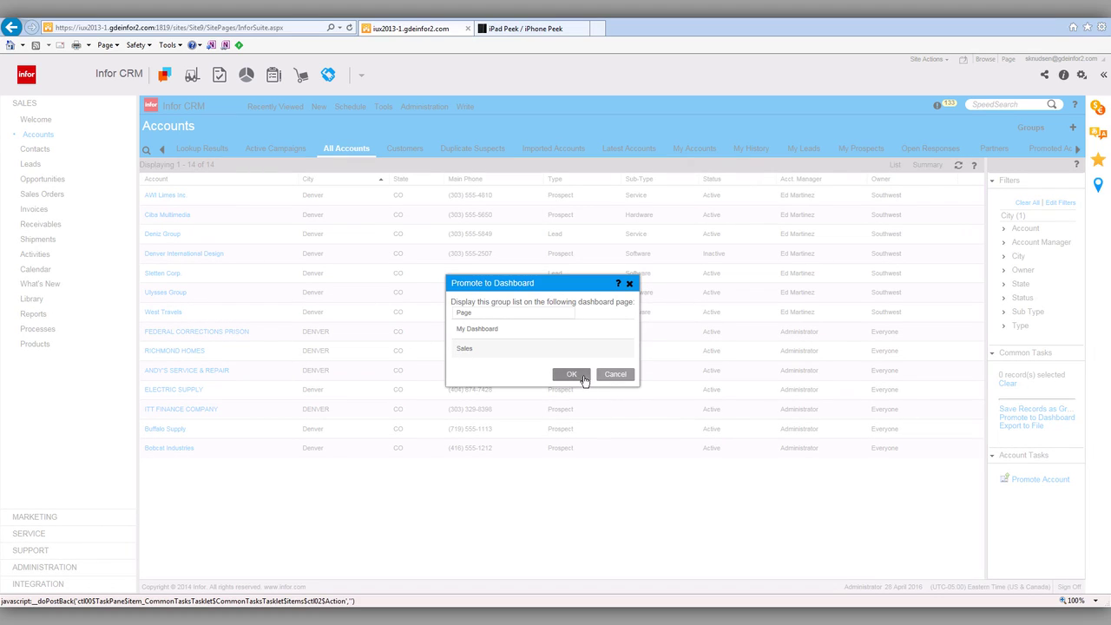
pyautogui.click(546, 351)
pyautogui.click(571, 374)
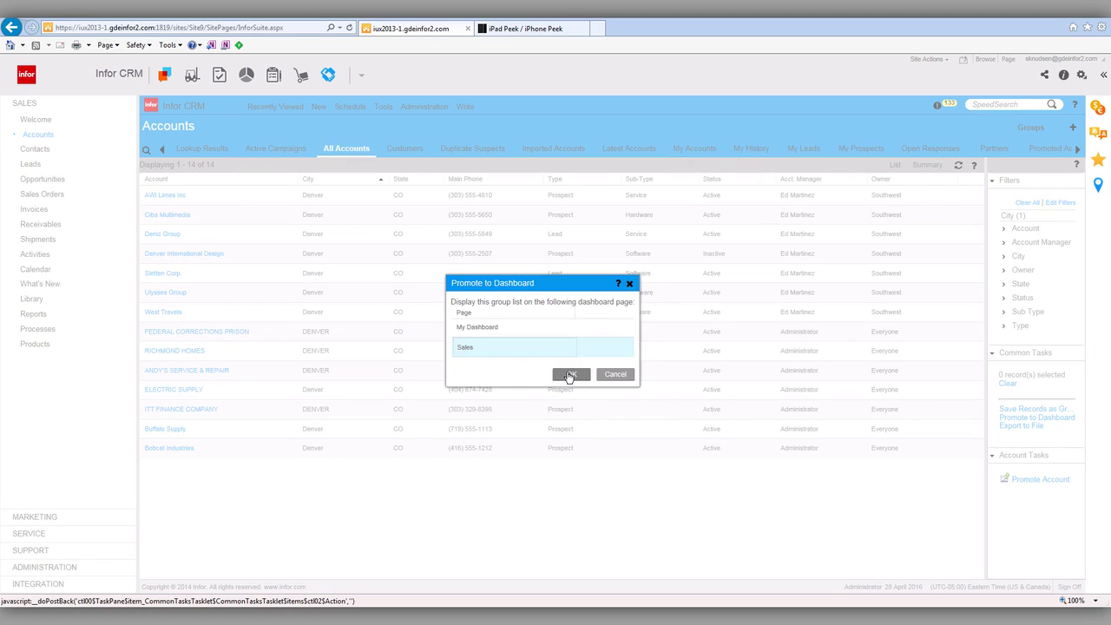
pyautogui.click(540, 363)
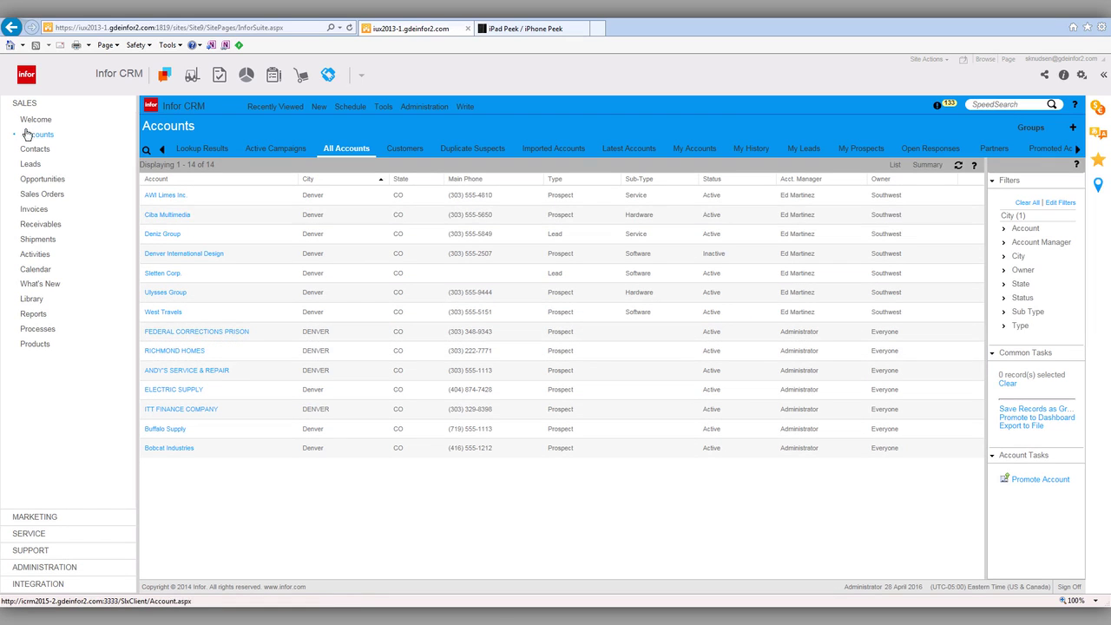
# Step: Check the All Accounts widget on the Sales welcome dashboard and open its full group list
pyautogui.click(36, 119)
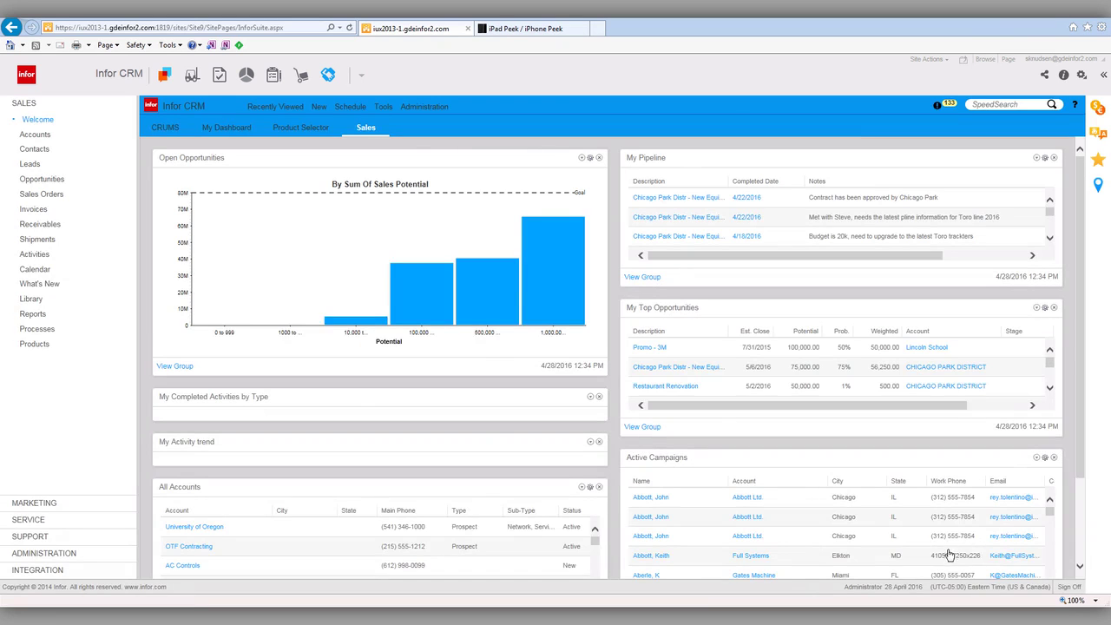
pyautogui.click(1082, 558)
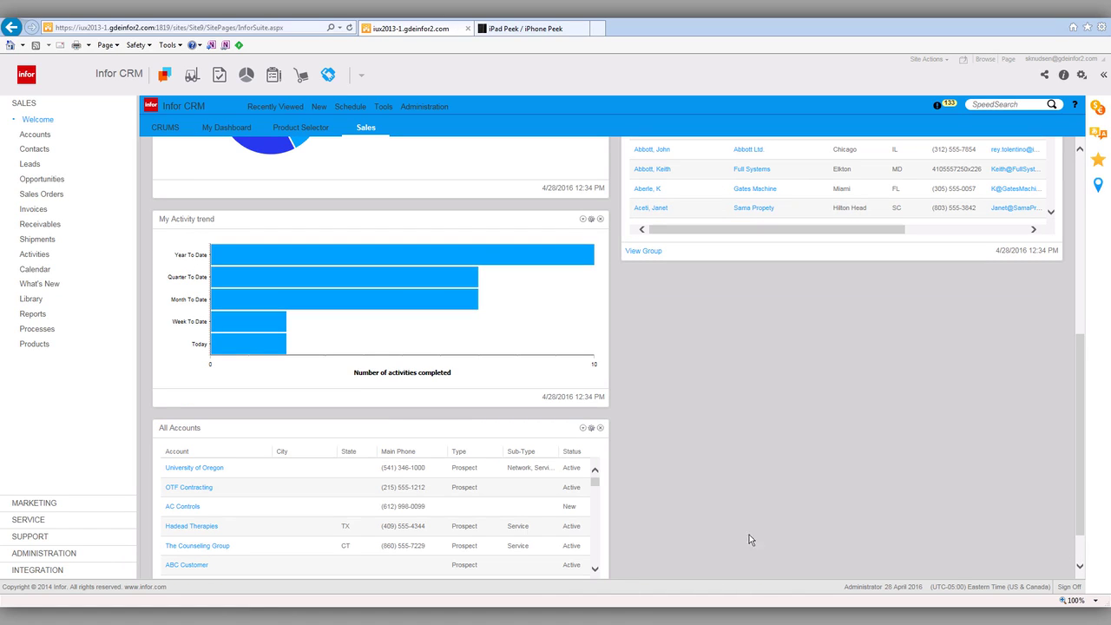
pyautogui.scroll(-1, 383, 510)
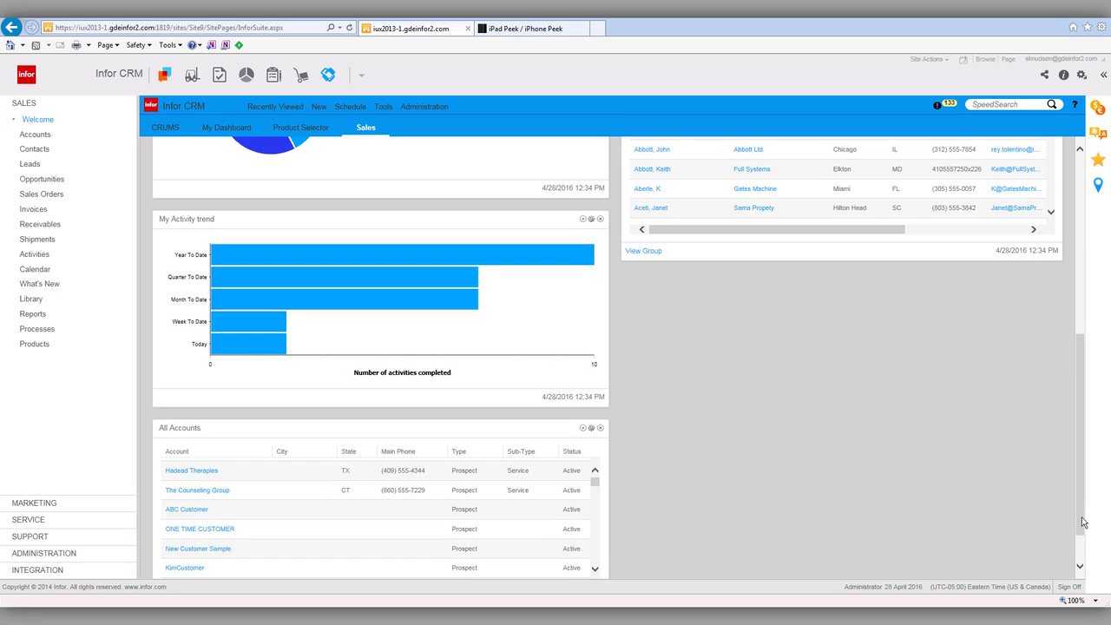
pyautogui.click(1082, 551)
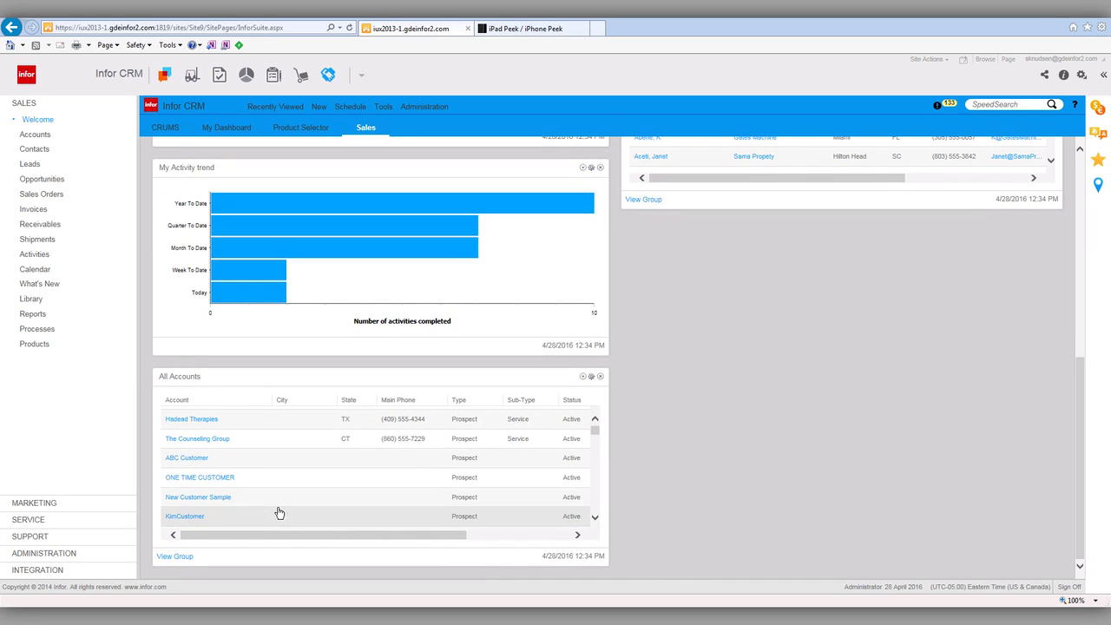
pyautogui.click(175, 557)
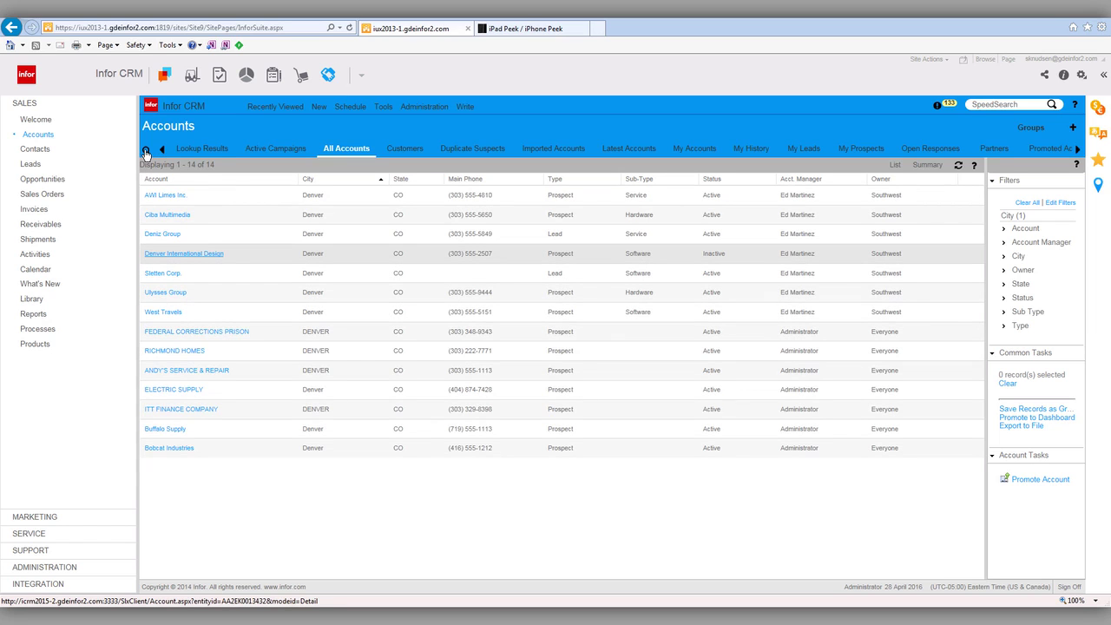
# Step: Look up accounts starting with Chicago and open the Colorado Springs CHICAGO PARK DISTRICT account
pyautogui.click(146, 150)
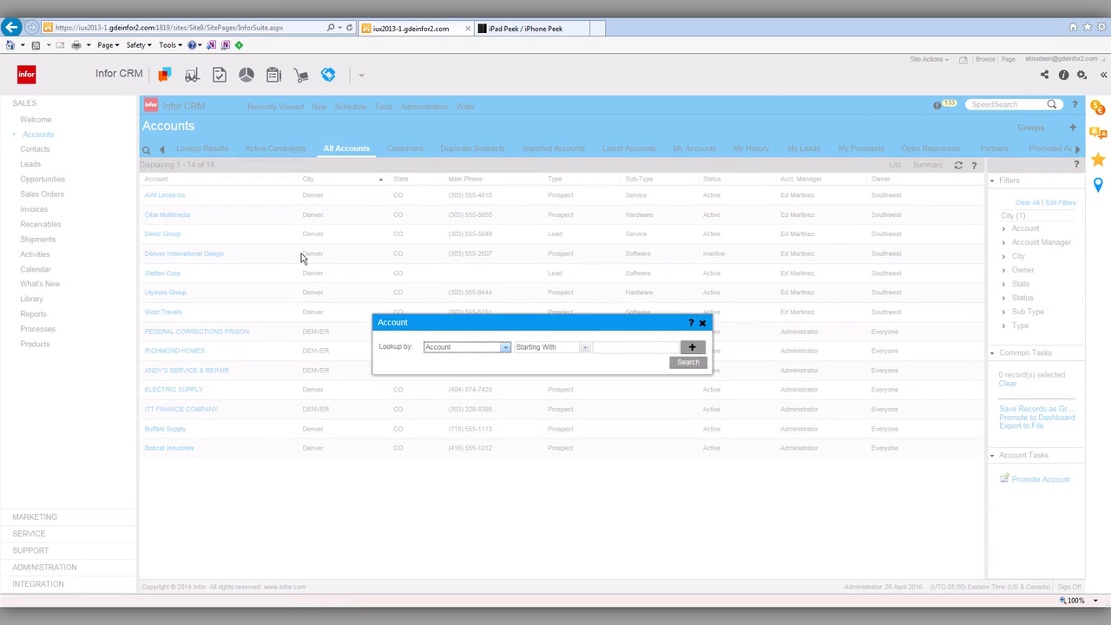
pyautogui.write('Chicago')
pyautogui.press('Return')
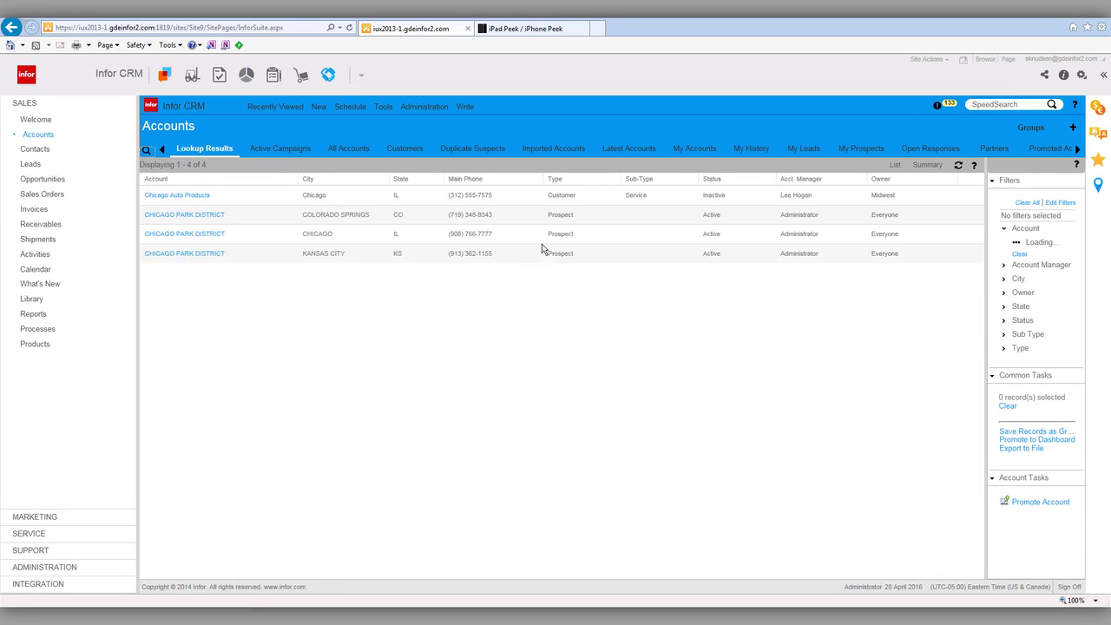
pyautogui.click(200, 222)
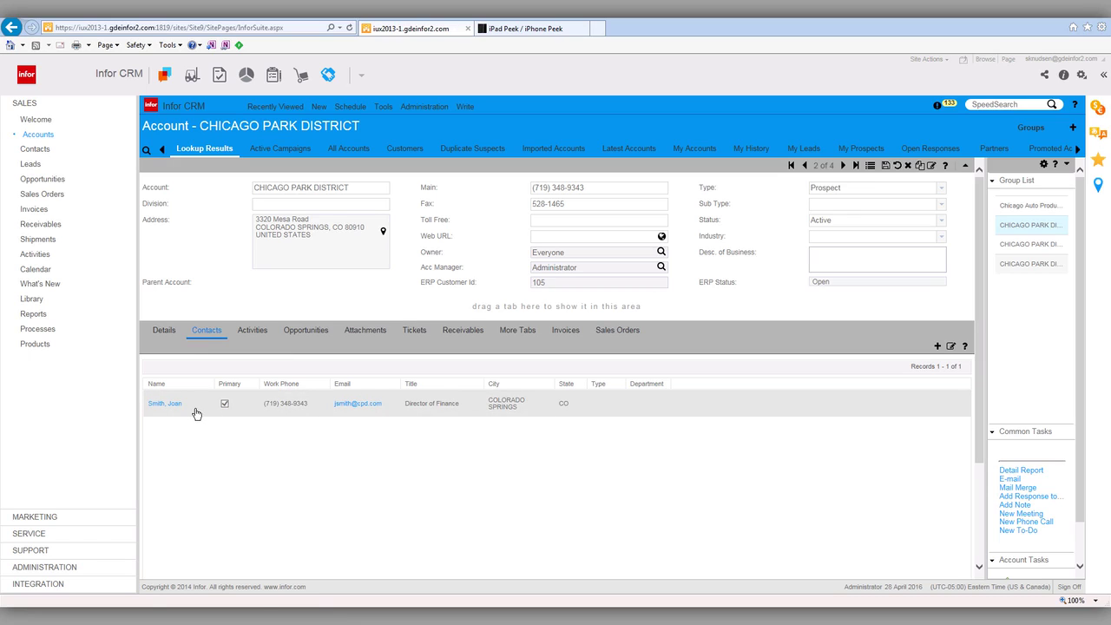
# Step: Examine the account's activities, opportunities and invoices
pyautogui.click(252, 330)
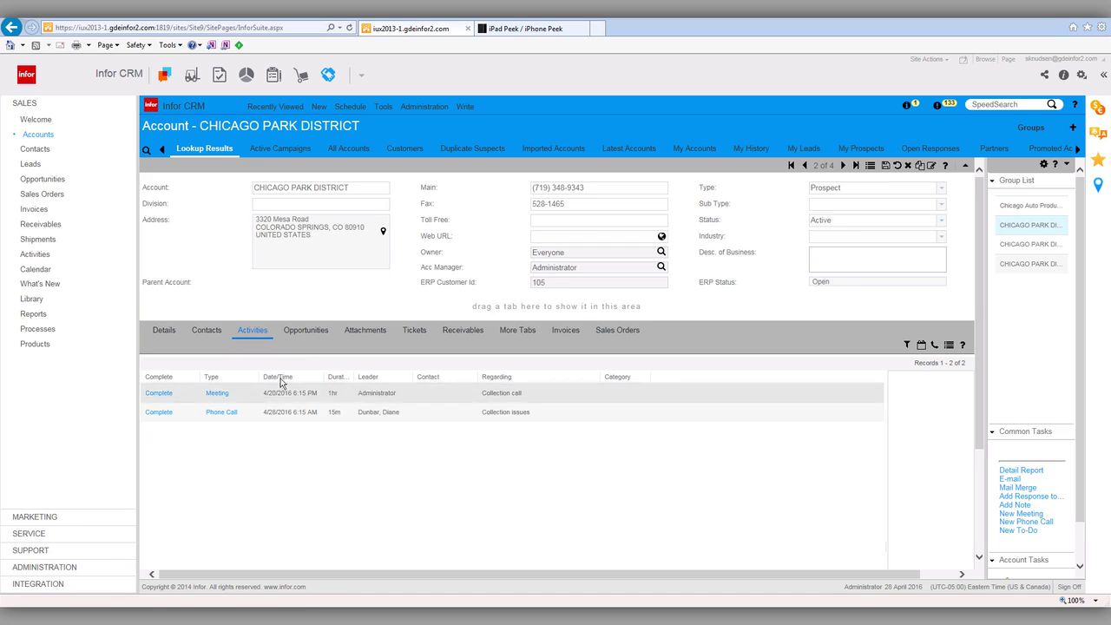
pyautogui.click(304, 331)
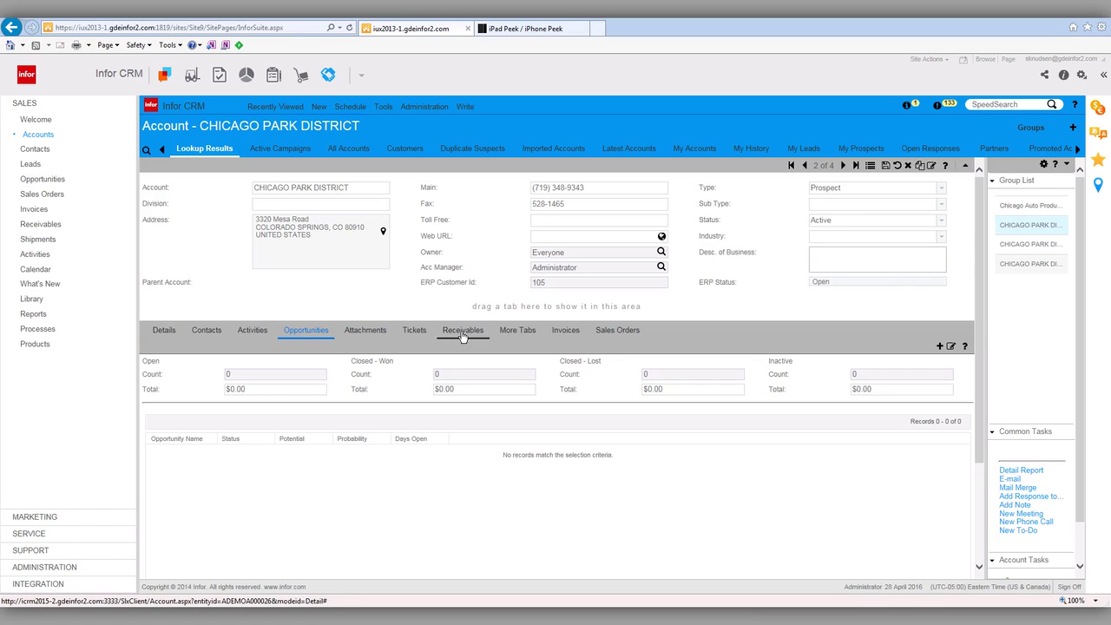
pyautogui.click(565, 331)
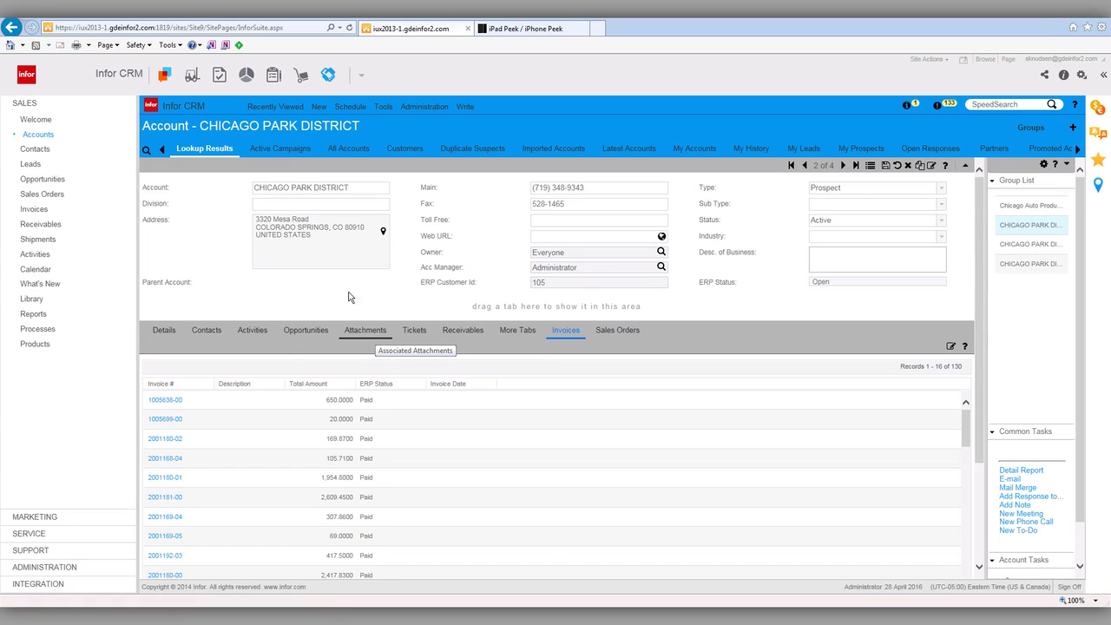
pyautogui.click(37, 136)
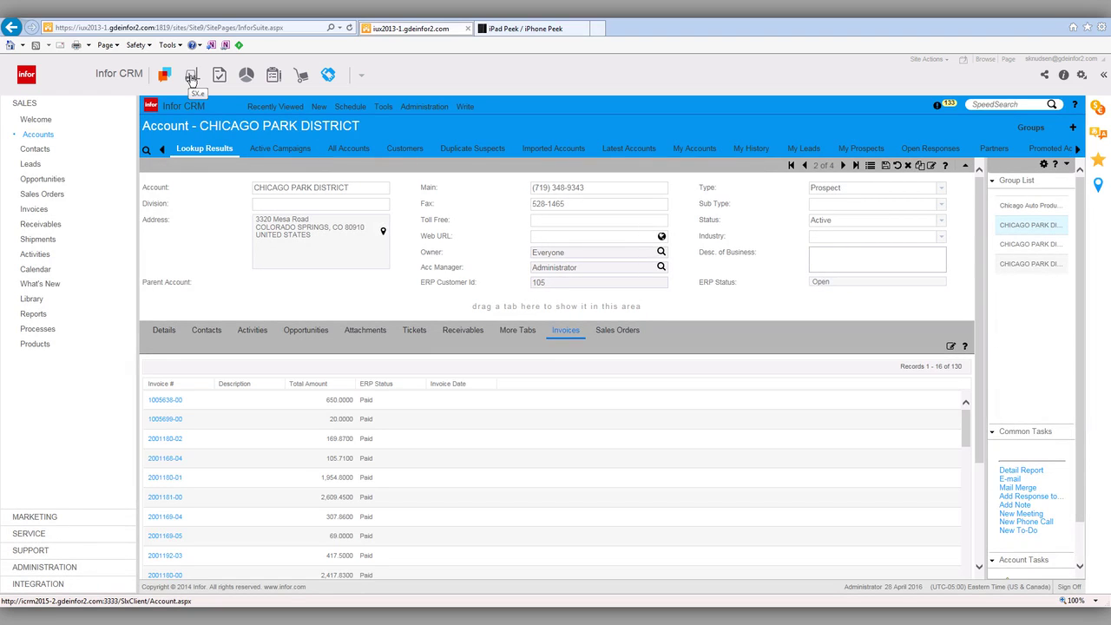
# Step: Switch to SX.e, search for "chicago p" and open the CHICAGO PARK DISTRICT customer located in Denver, CO
pyautogui.click(191, 76)
pyautogui.click(463, 362)
pyautogui.write('chuca')
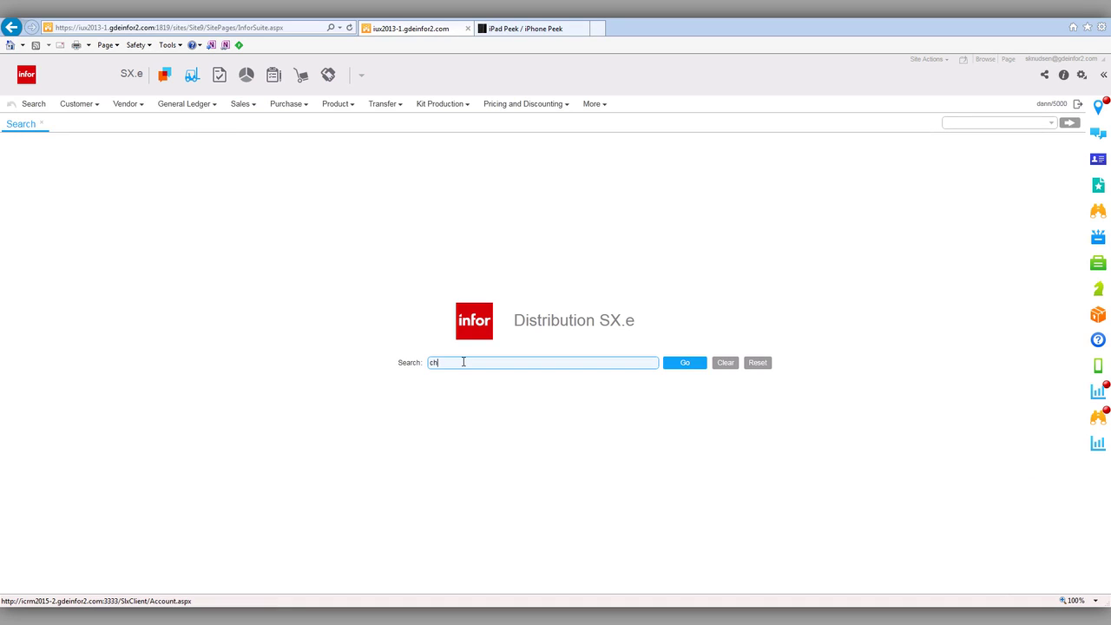
pyautogui.press('BackSpace')
pyautogui.press('BackSpace')
pyautogui.press('BackSpace')
pyautogui.write('icago p')
pyautogui.press('Return')
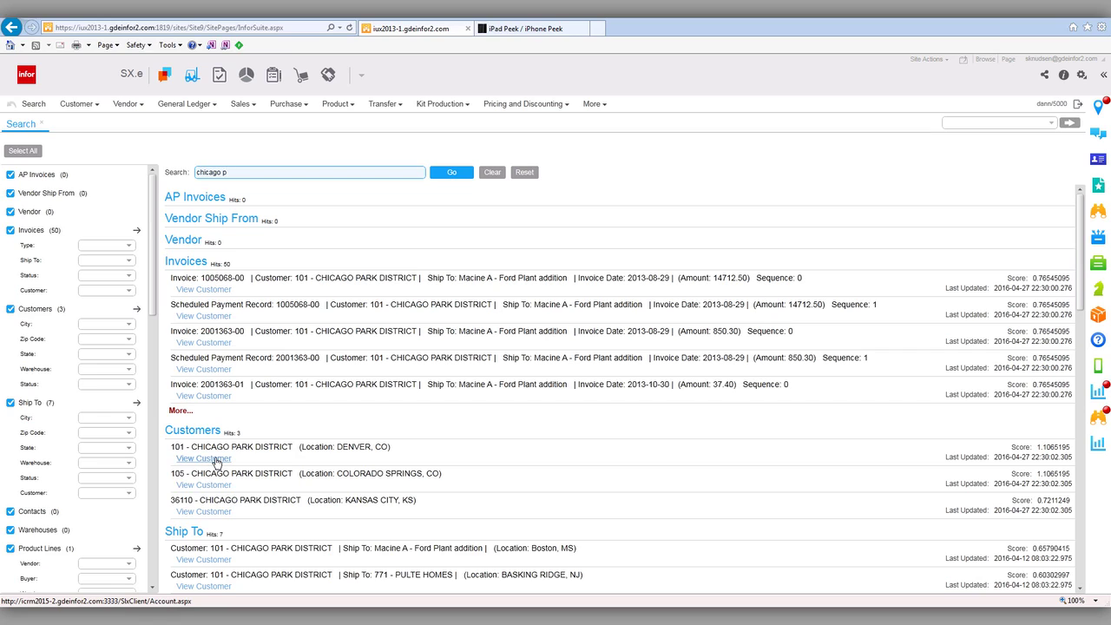
pyautogui.click(217, 460)
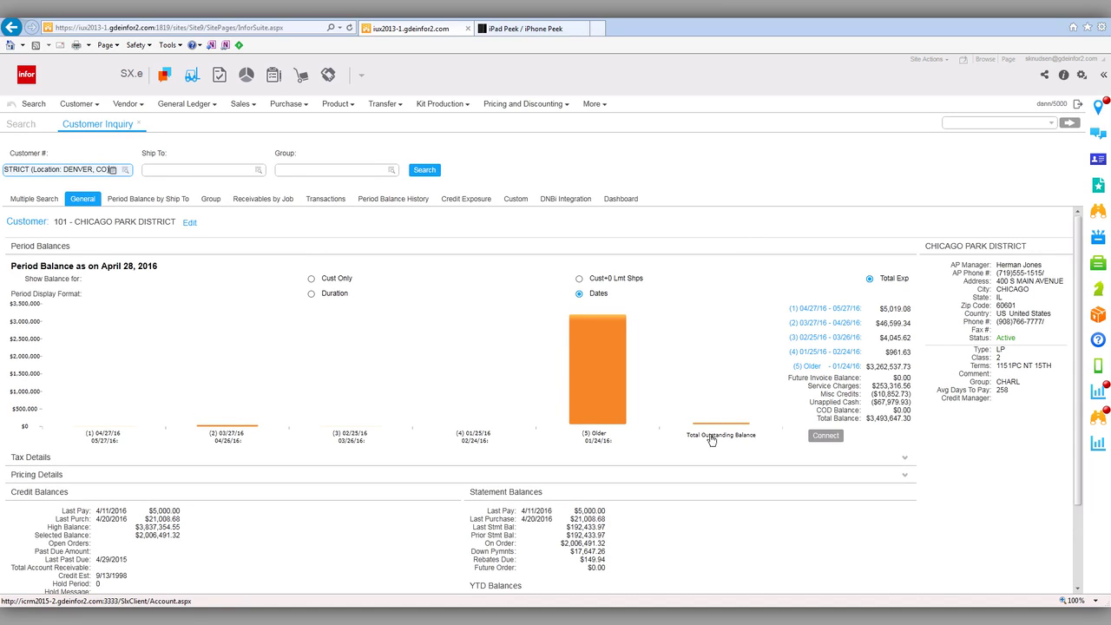
# Step: Open the customer's contacts in the detailed view and select the contact titled Buyer Senior
pyautogui.click(1099, 161)
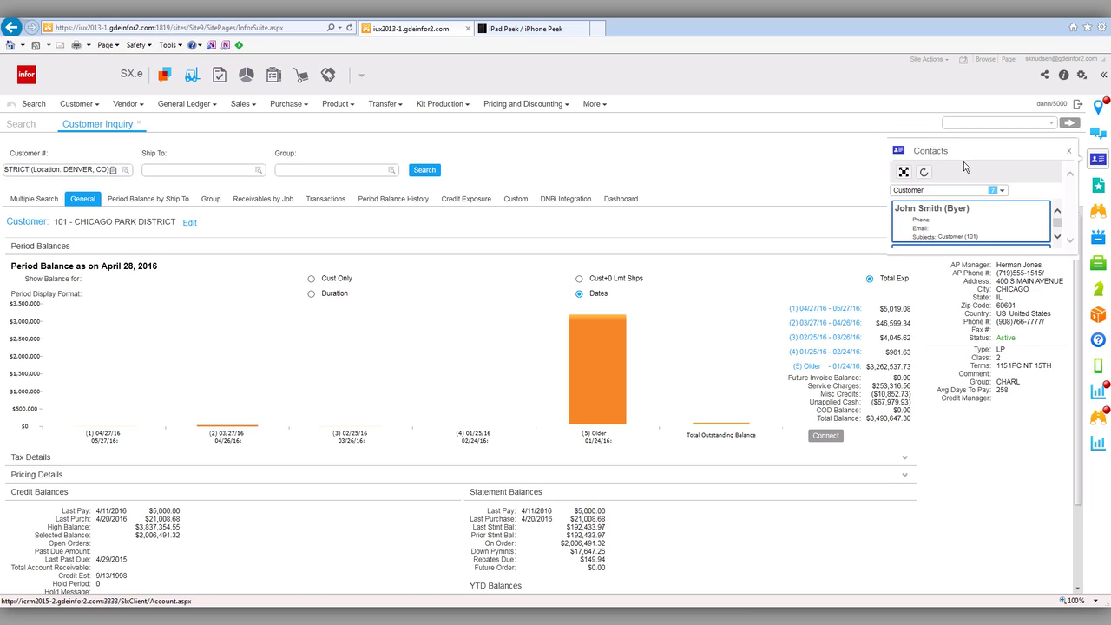
pyautogui.click(904, 172)
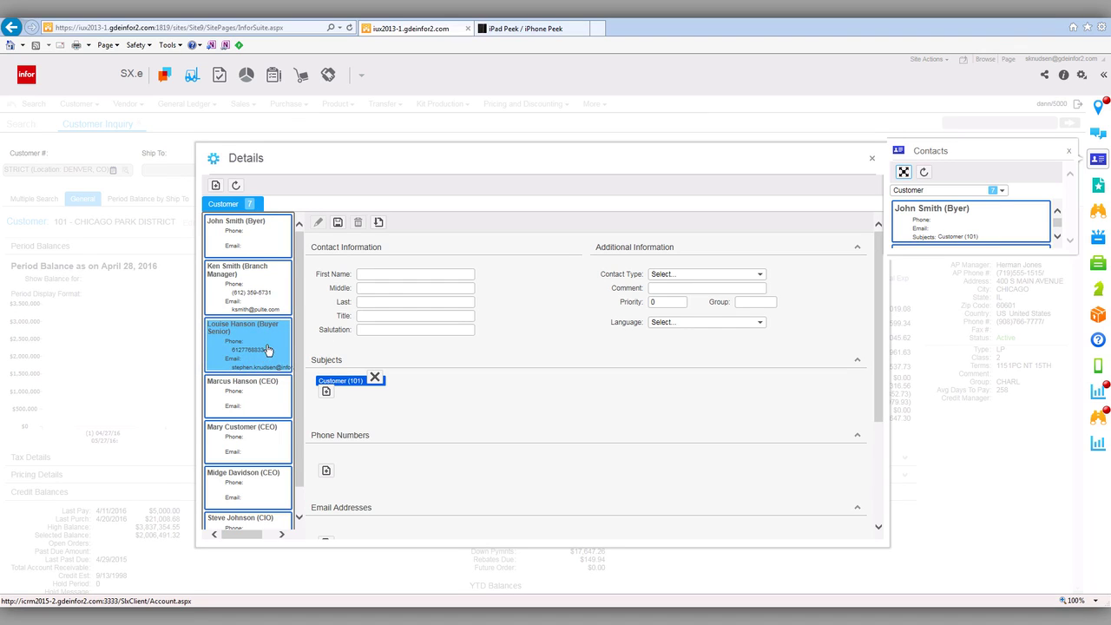
pyautogui.click(259, 350)
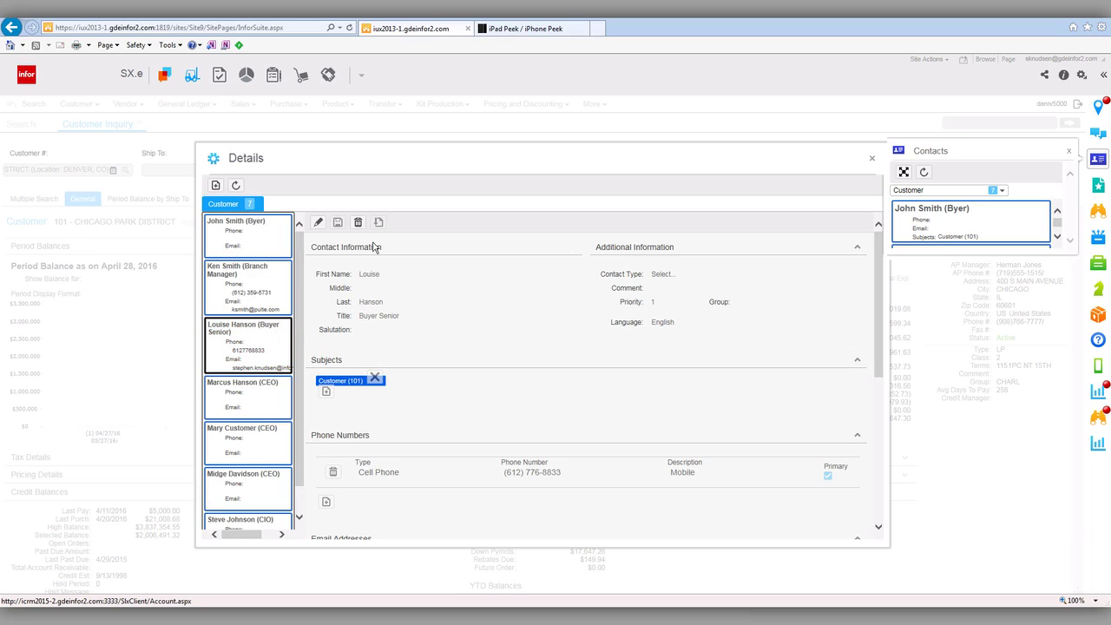
# Step: Change the selected contact's title to Buyer and save the contact
pyautogui.click(317, 222)
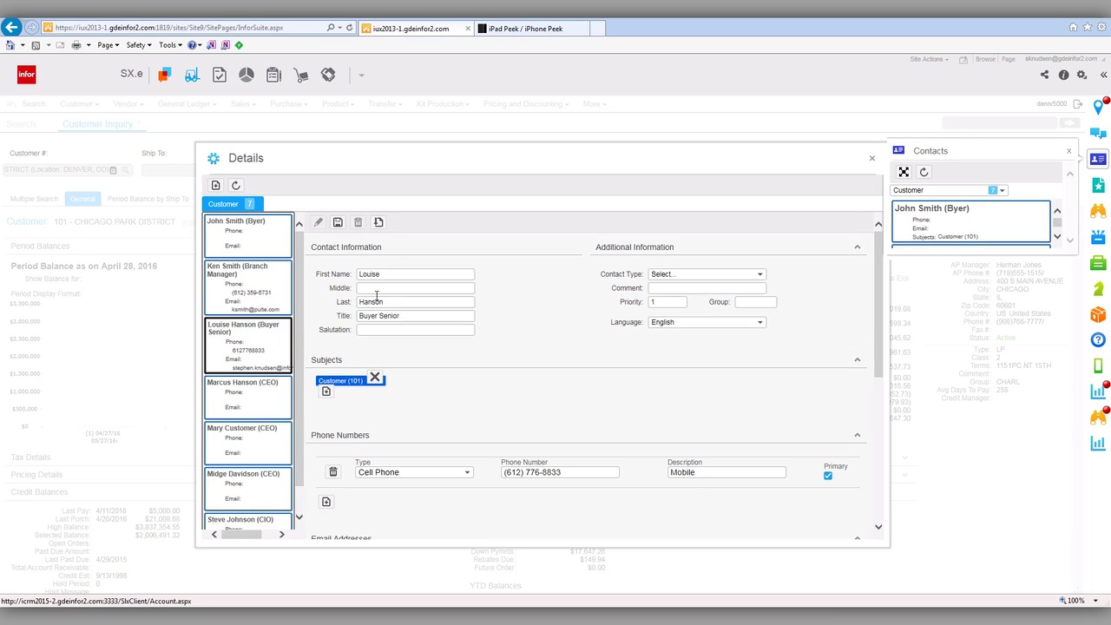
pyautogui.click(449, 314)
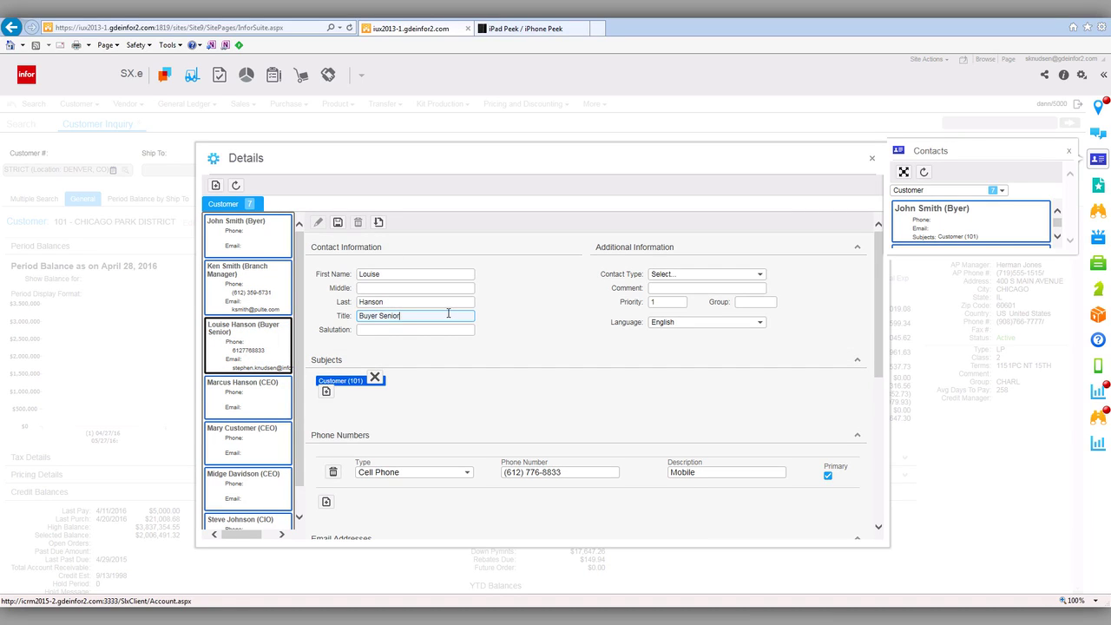
pyautogui.press('BackSpace')
pyautogui.press('BackSpace')
pyautogui.press('BackSpace')
pyautogui.press('BackSpace')
pyautogui.press('BackSpace')
pyautogui.click(502, 314)
pyautogui.click(338, 223)
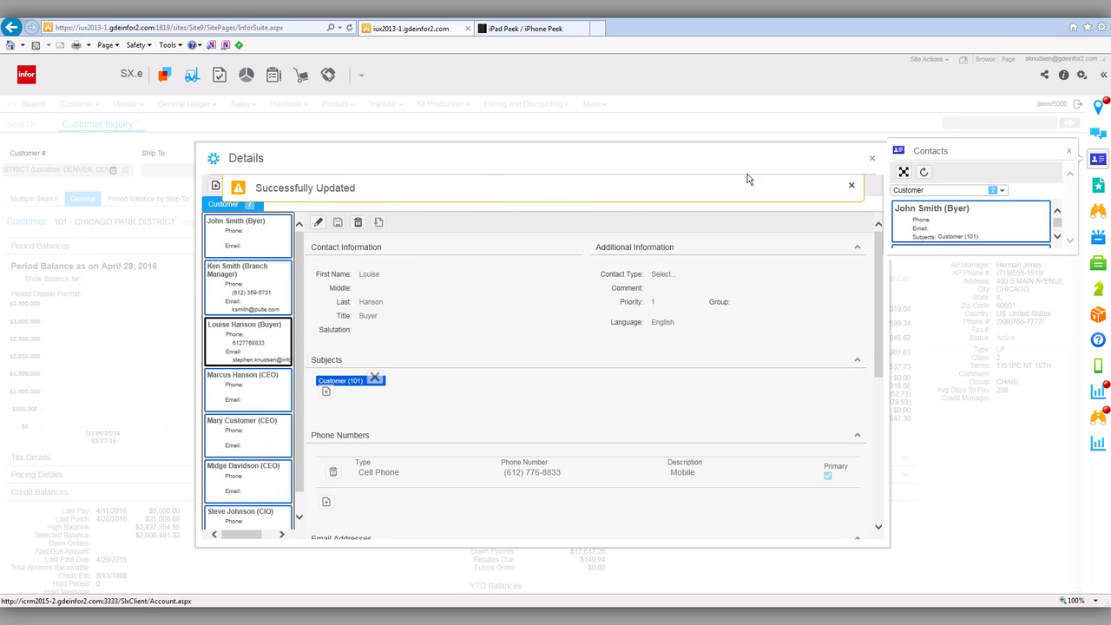
# Step: Switch to Infor CRM and look over the entries of its Sales and Marketing areas
pyautogui.click(489, 126)
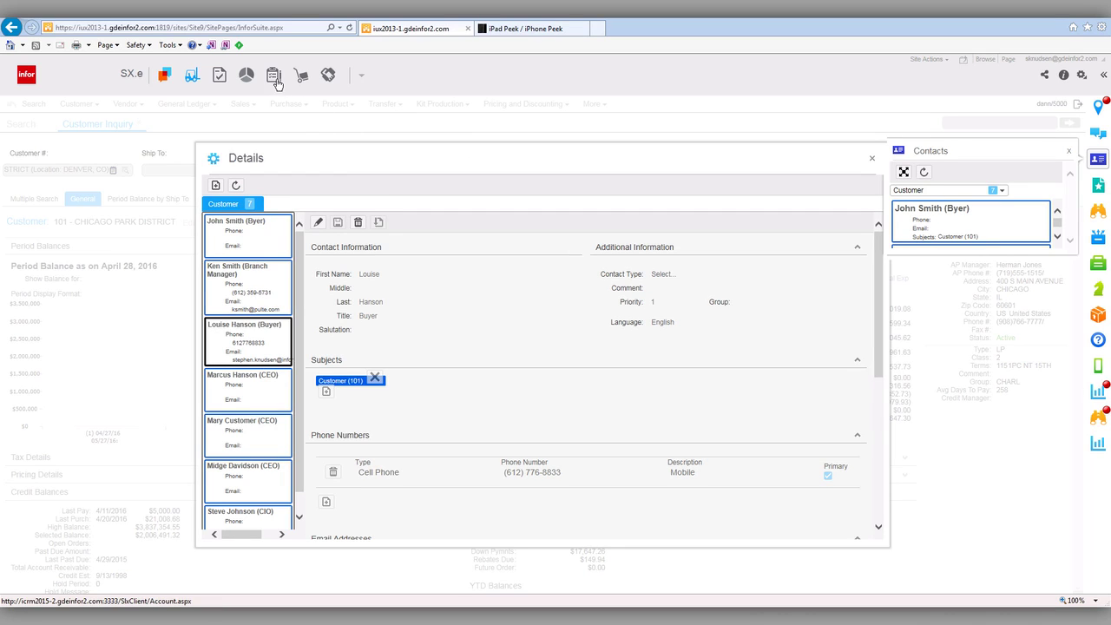
pyautogui.click(328, 75)
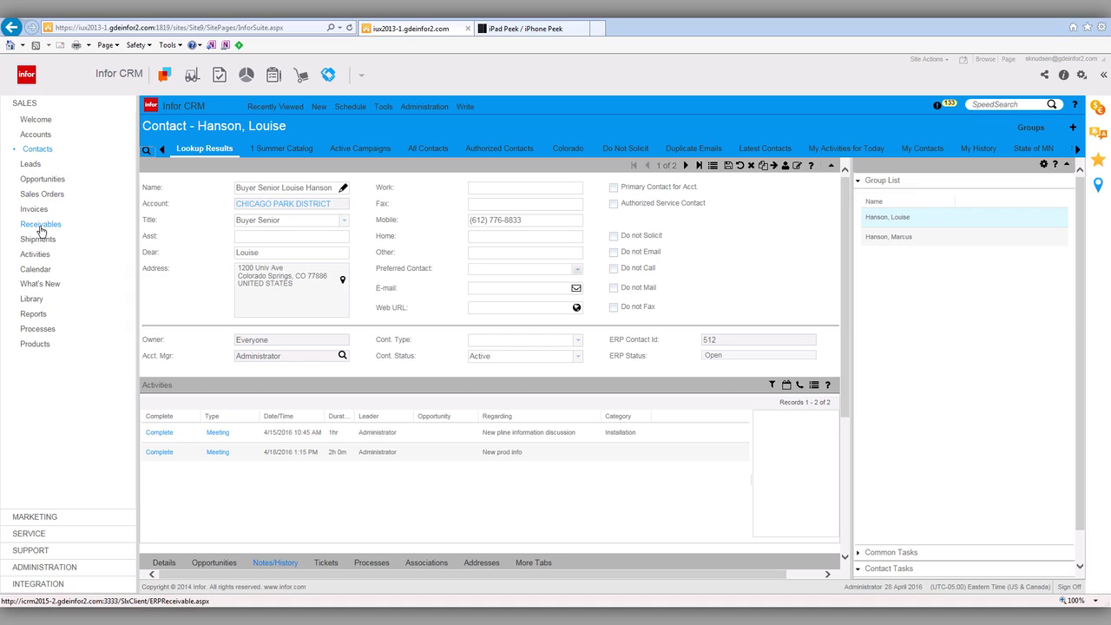
pyautogui.click(44, 518)
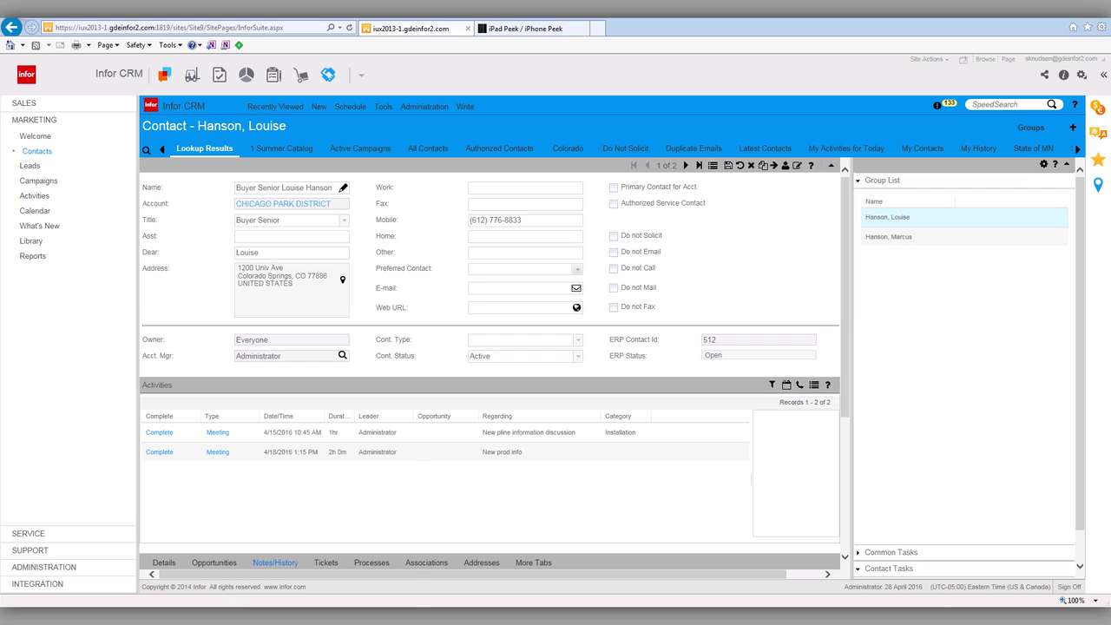
pyautogui.moveTo(302, 616)
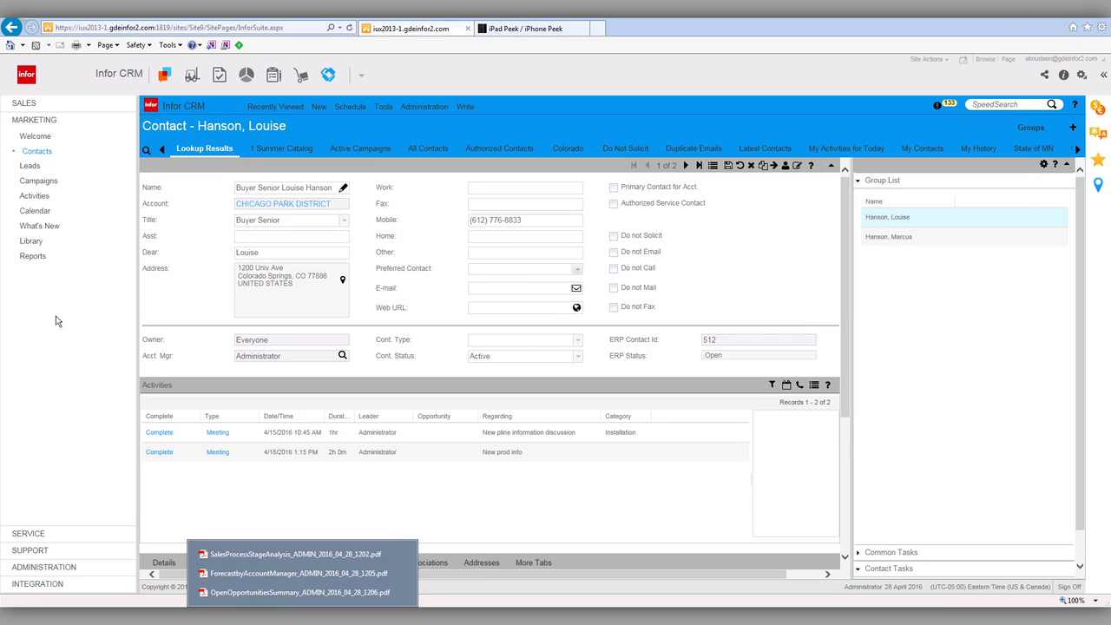
# Step: Open the Sales area's reports, filter them to the Opportunity main table and select Sales Process Step Usage
pyautogui.click(26, 103)
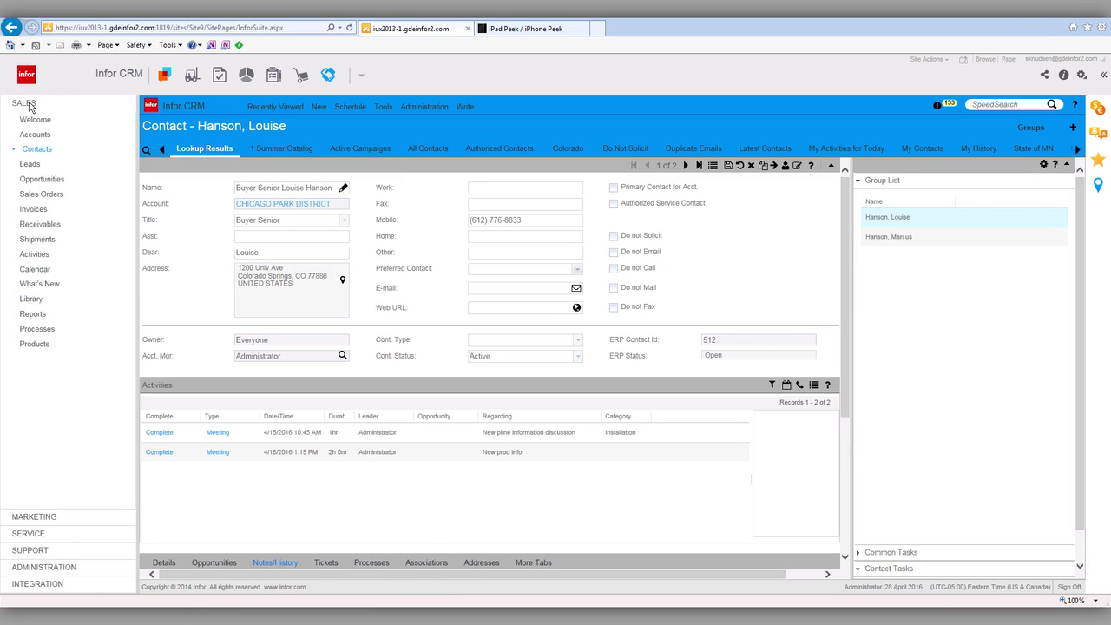
pyautogui.click(32, 316)
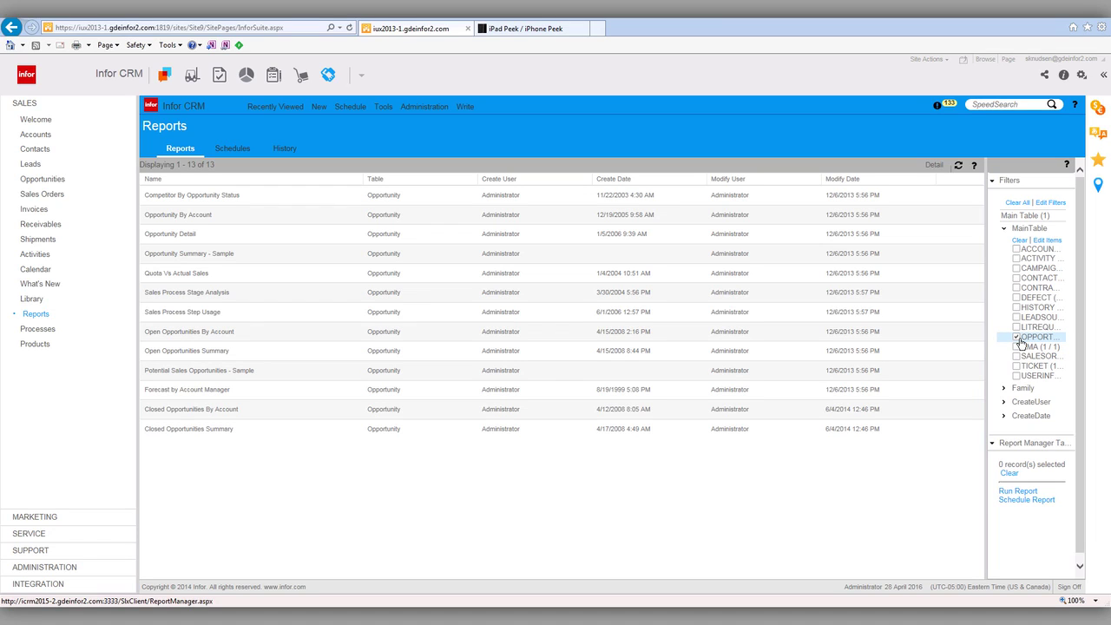
pyautogui.click(223, 318)
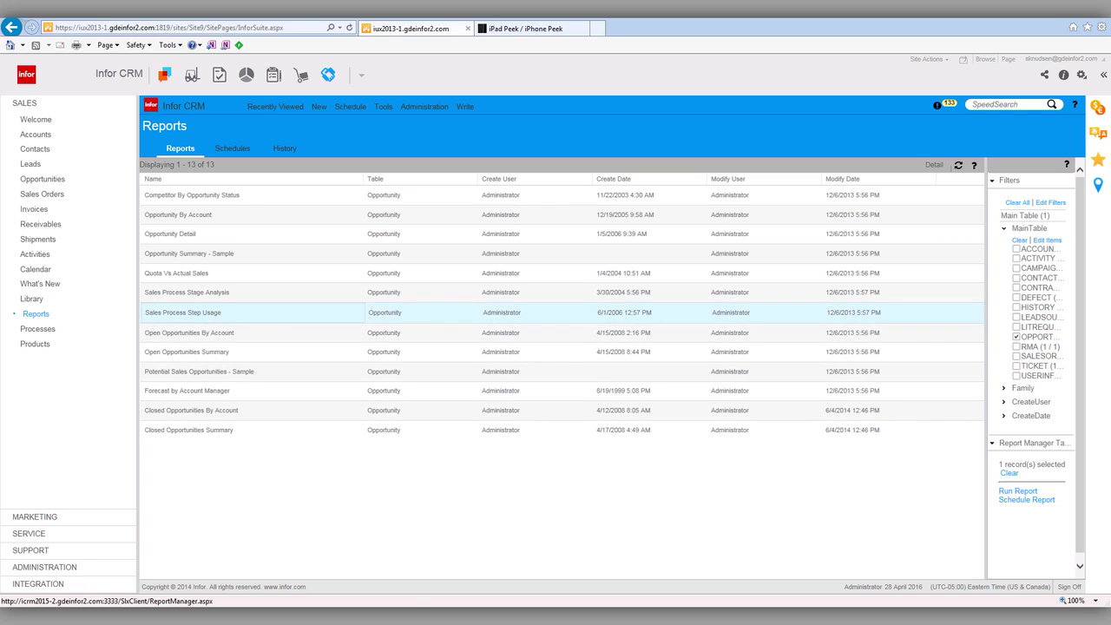
# Step: Switch to Adobe Acrobat and review the Sales Process Stage Analysis, Forecast by Account Manager (several managers) and Open Opportunities Summary reports
pyautogui.click(302, 618)
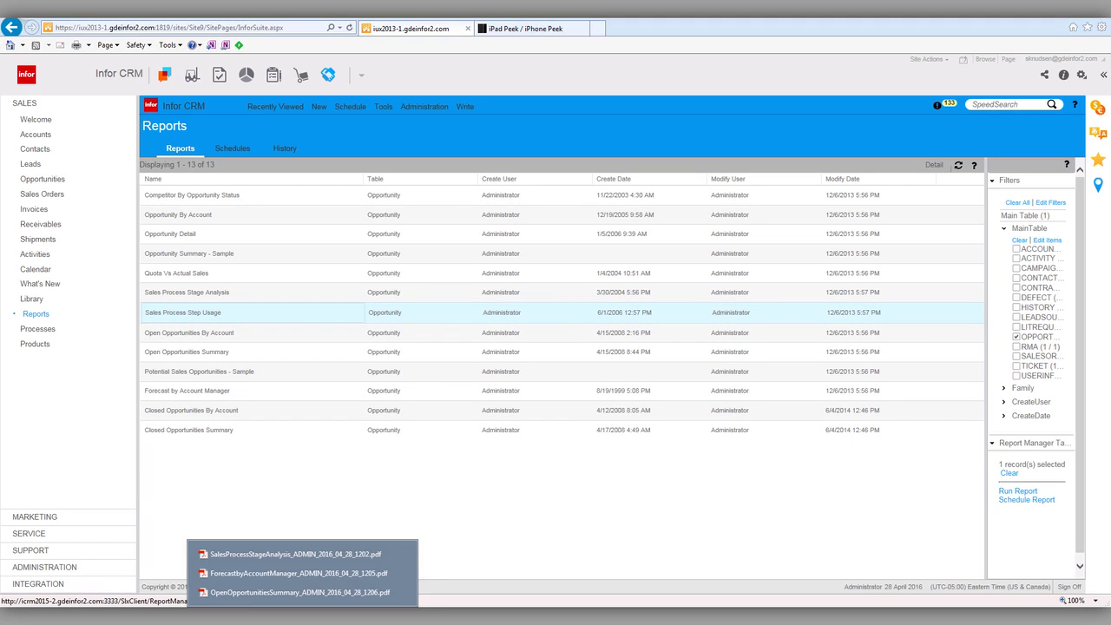
pyautogui.click(295, 554)
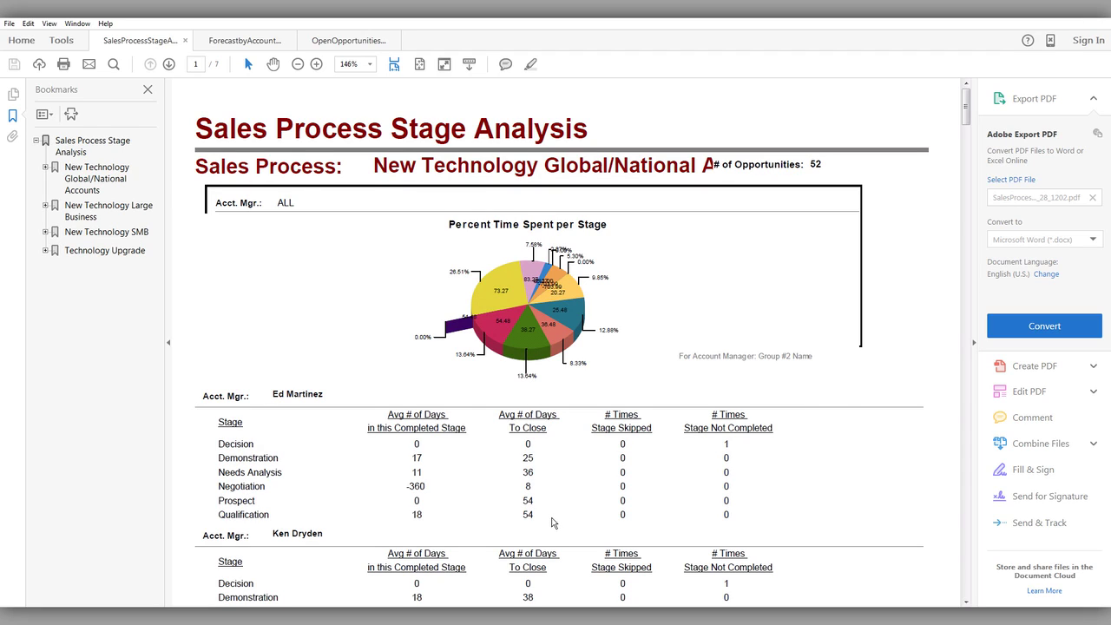
pyautogui.click(245, 41)
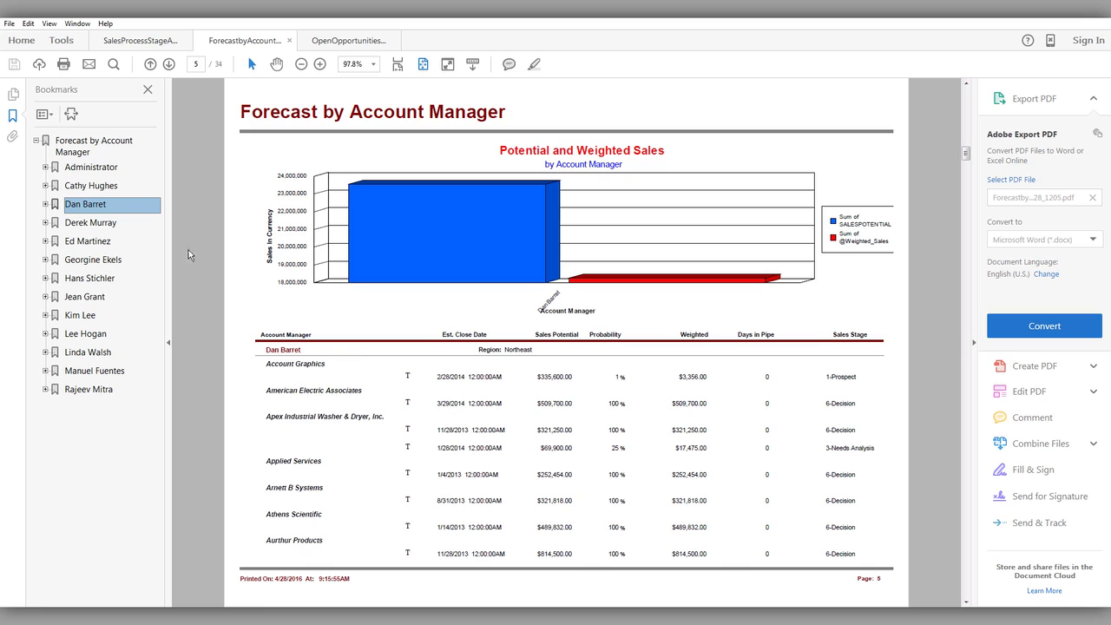
pyautogui.click(78, 186)
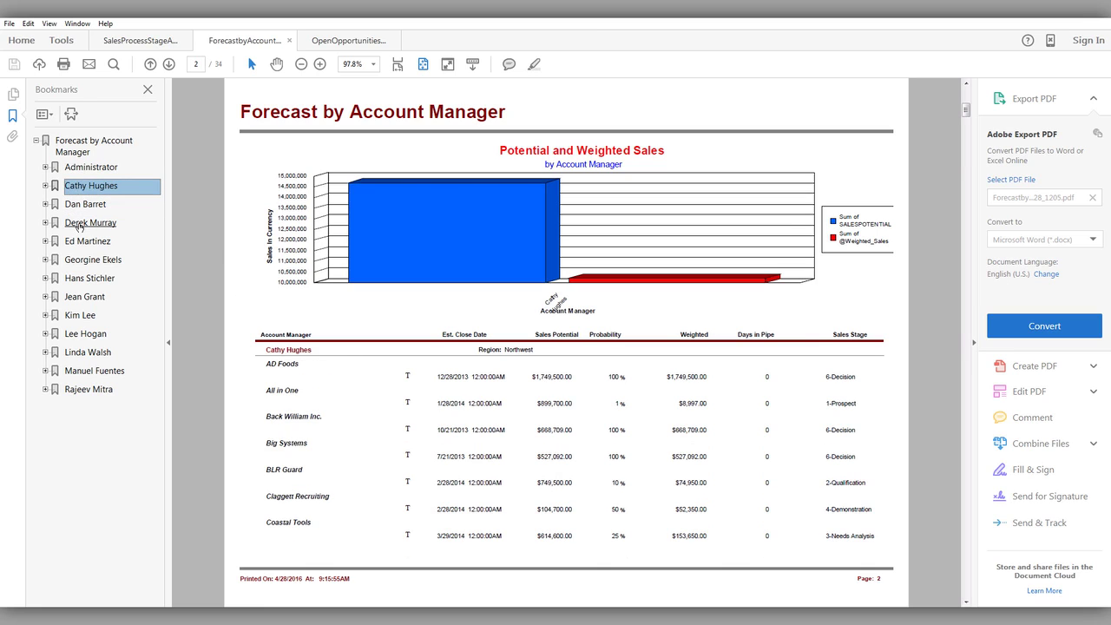
pyautogui.click(78, 223)
pyautogui.click(78, 242)
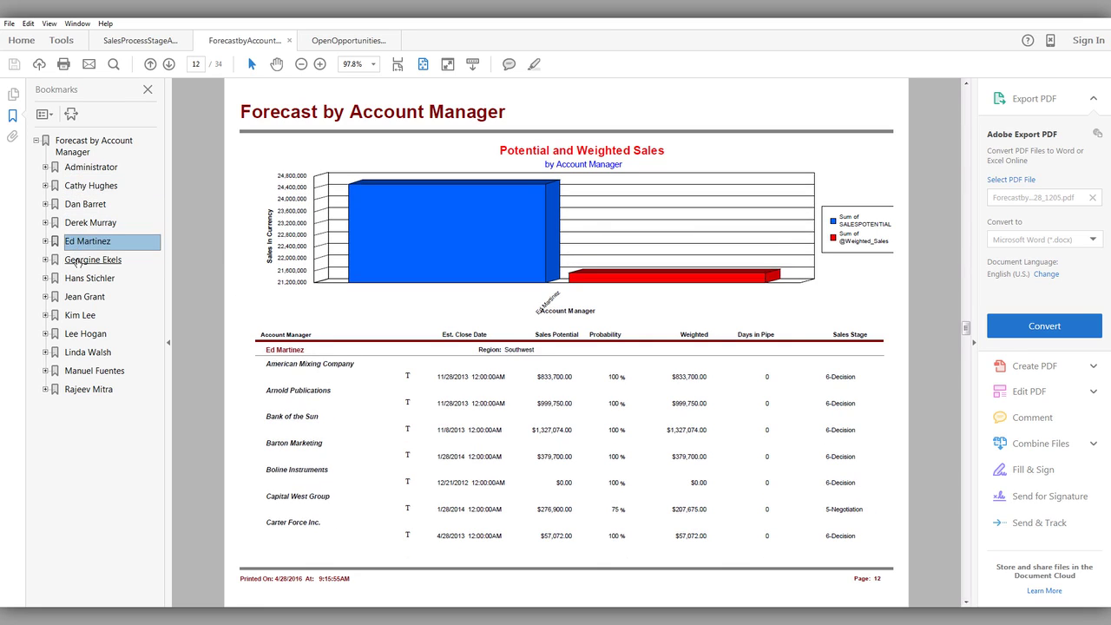
pyautogui.click(78, 259)
pyautogui.click(349, 41)
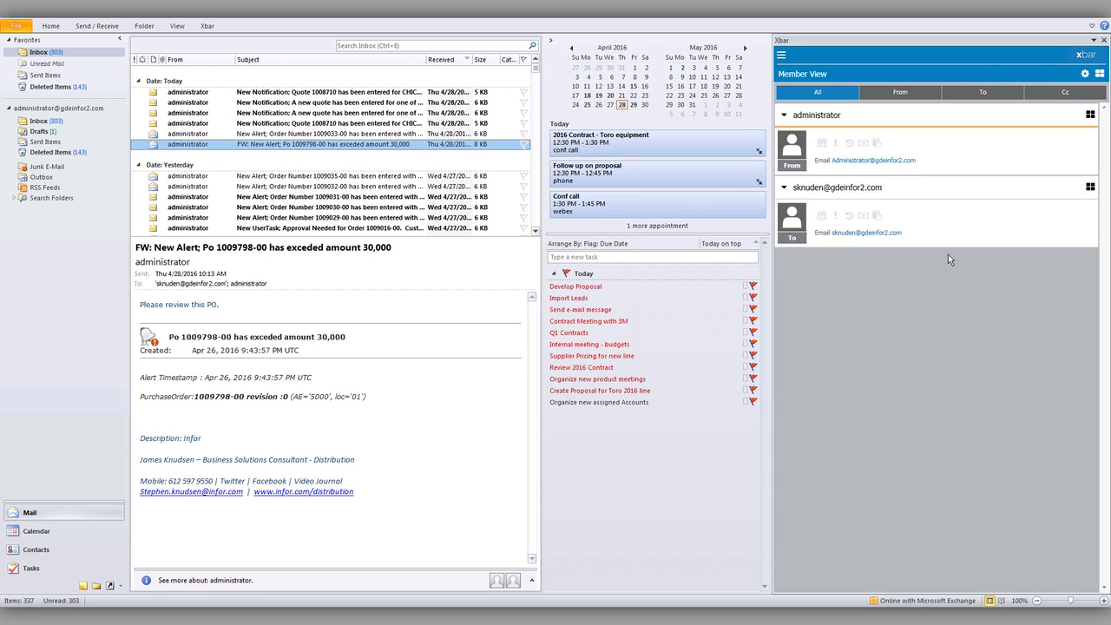
# Step: Switch to Outlook and examine Xbar's navigation entries and its choices for creating new CRM records
pyautogui.click(782, 57)
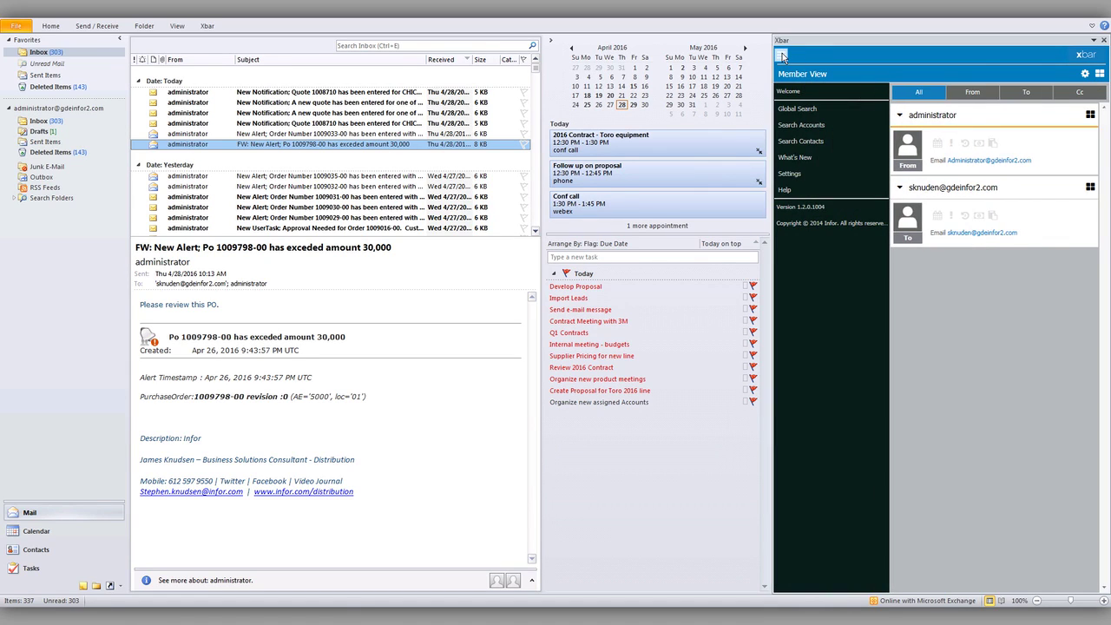
pyautogui.click(783, 56)
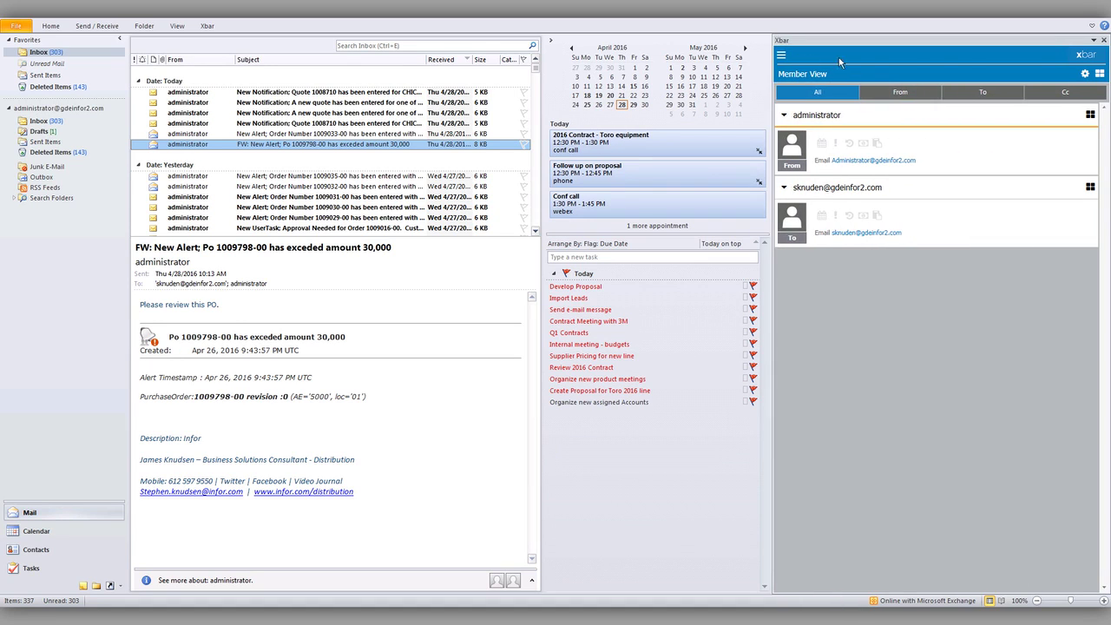
pyautogui.click(1100, 73)
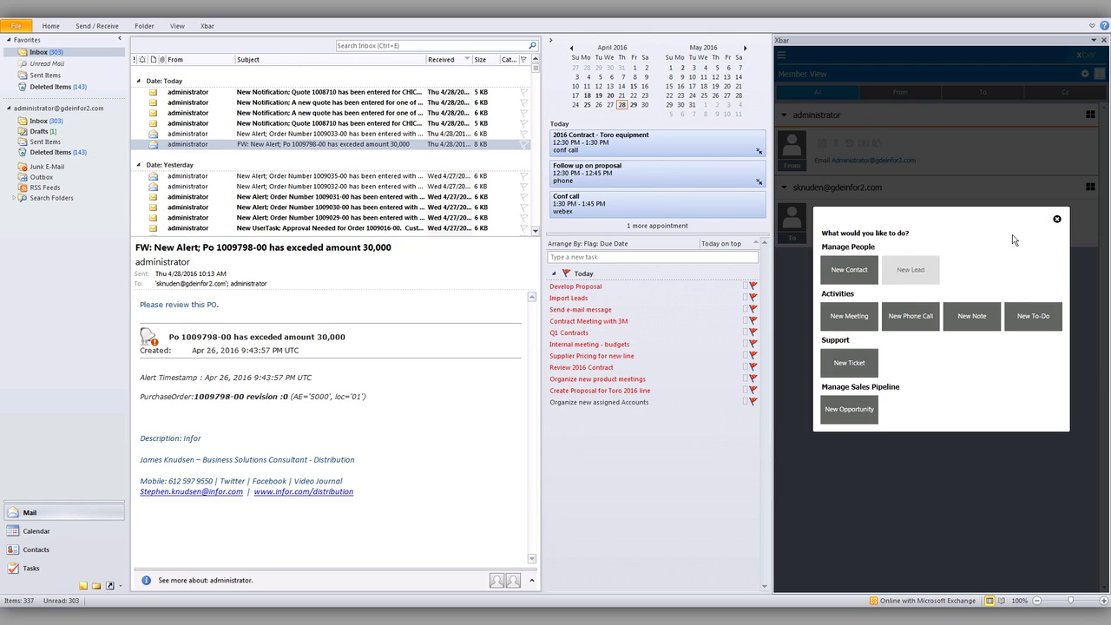
pyautogui.click(1057, 220)
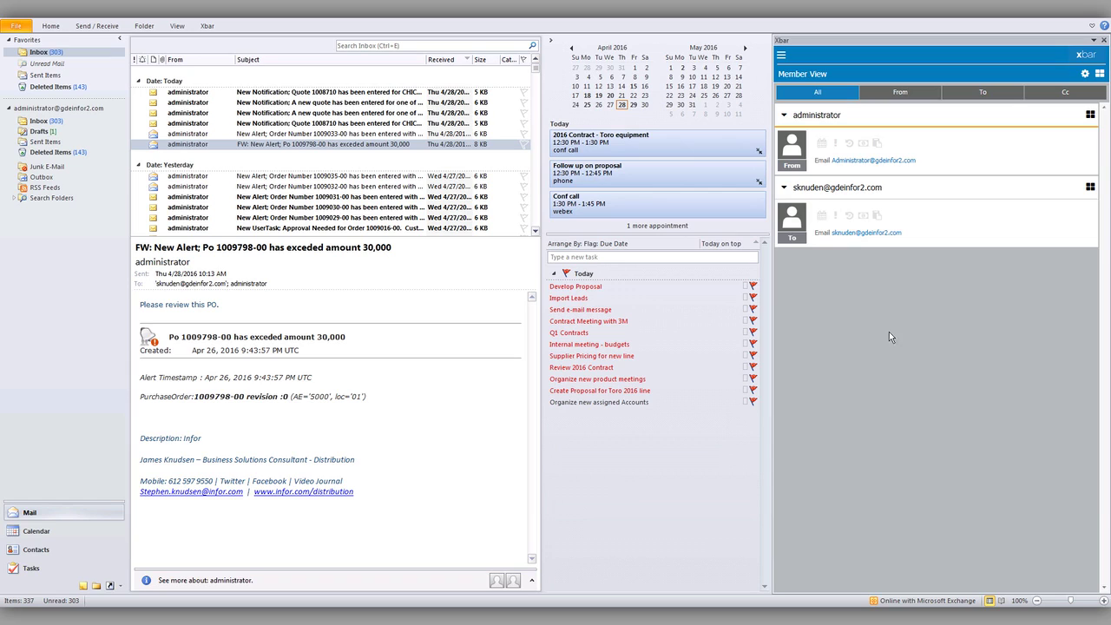
# Step: Search the CRM accounts from Xbar for names containing "chicago"
pyautogui.click(782, 56)
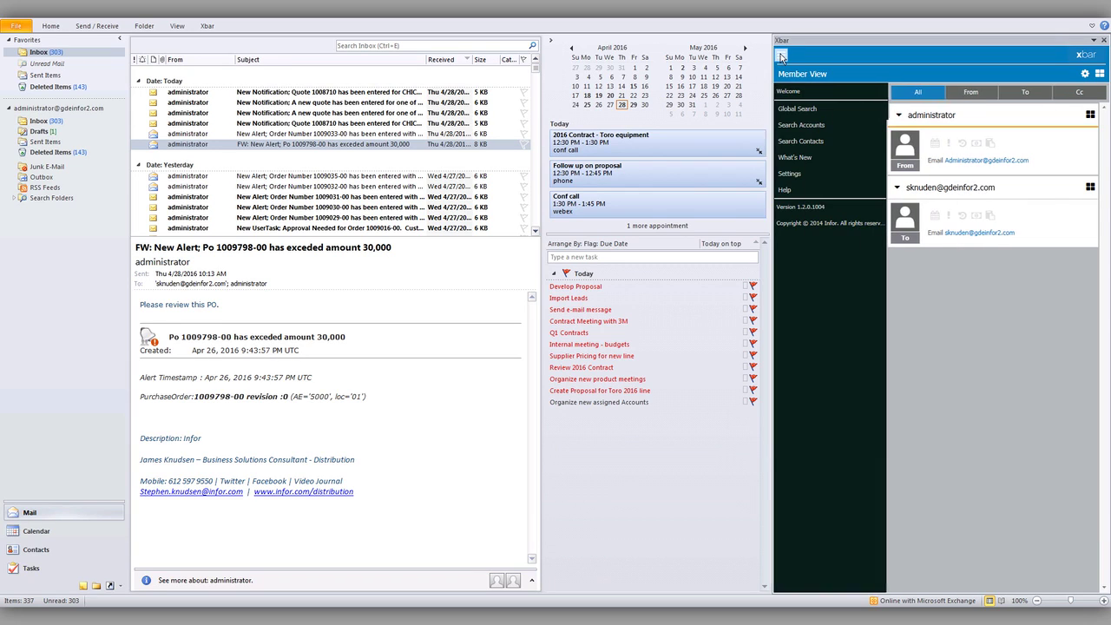
pyautogui.click(793, 127)
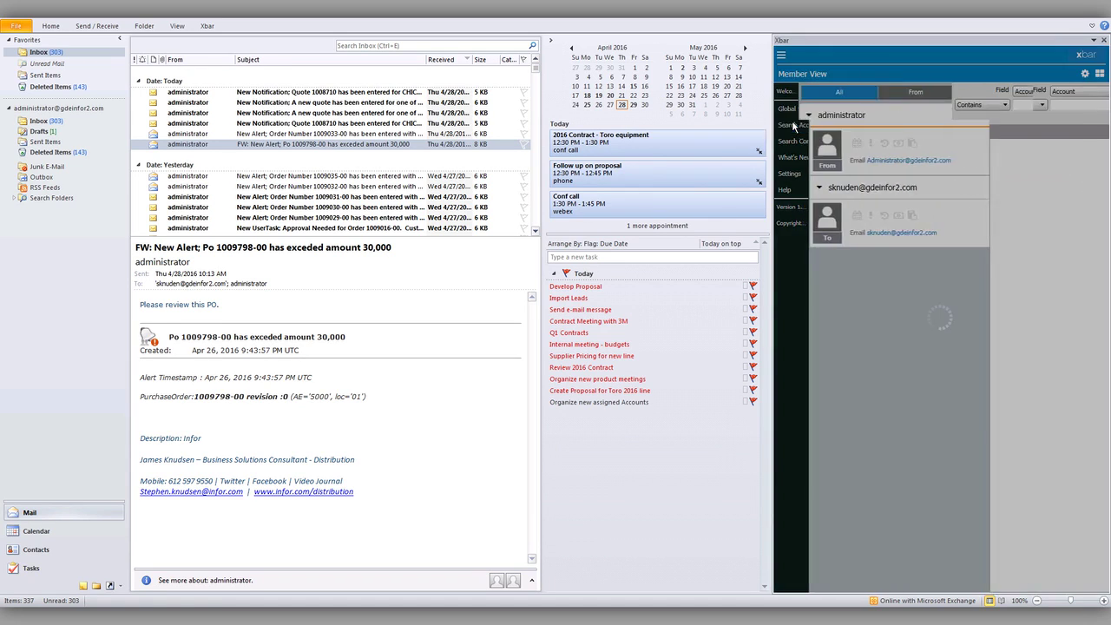
pyautogui.write('chcicago')
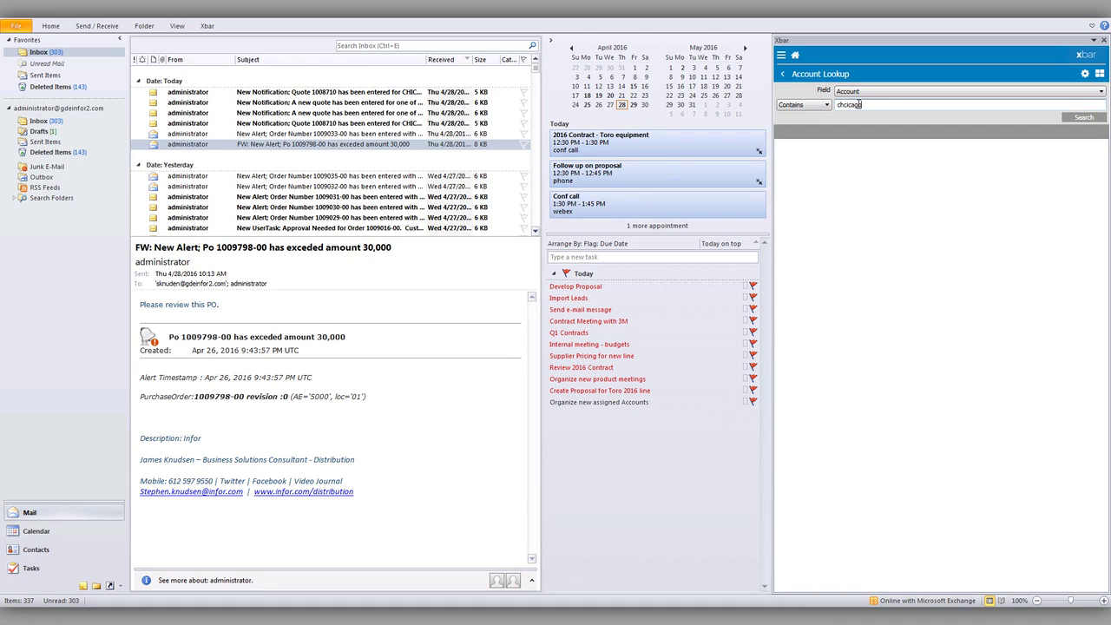
pyautogui.press('Return')
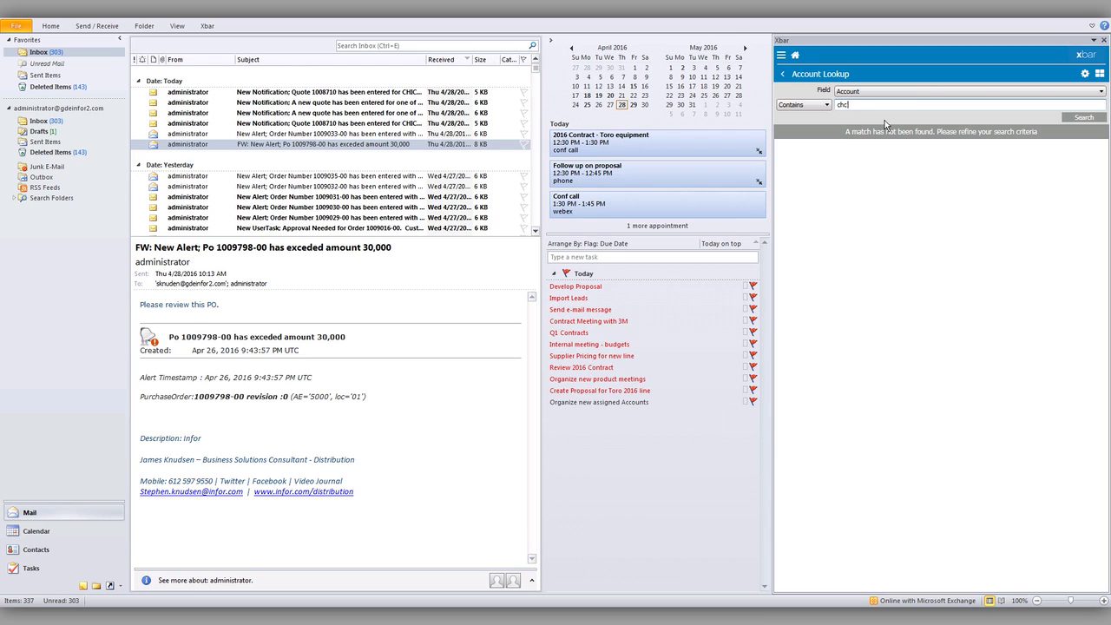
pyautogui.press('BackSpace')
pyautogui.write('icago')
pyautogui.press('Return')
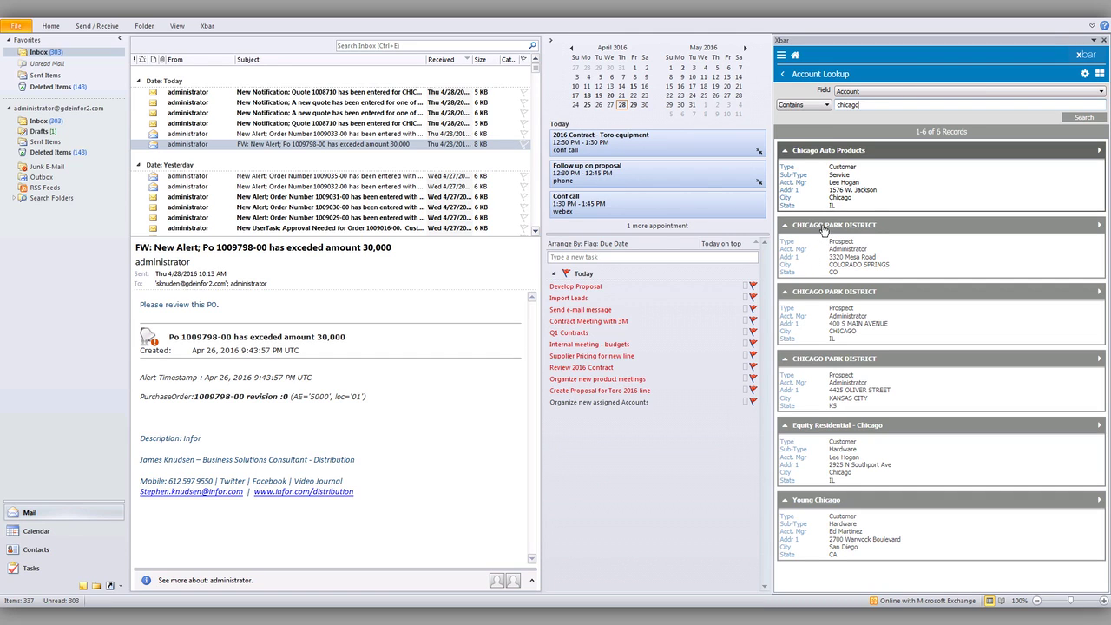
# Step: Open the CHICAGO PARK DISTRICT account in COLORADO SPRINGS, review its summary and opportunities, and return to the member view
pyautogui.click(1099, 224)
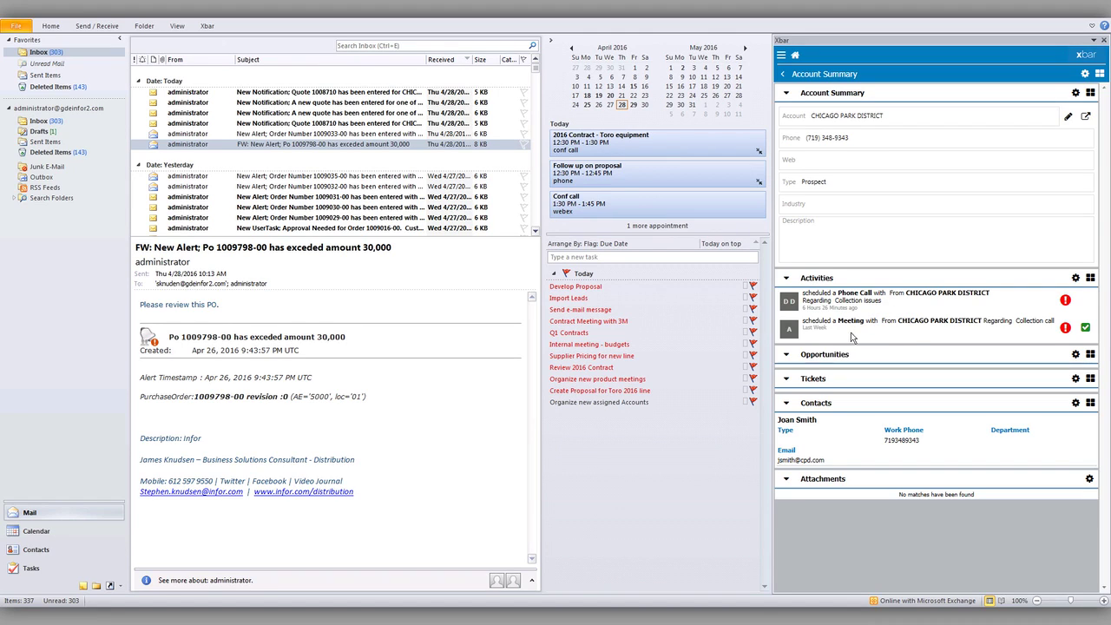
pyautogui.click(787, 356)
pyautogui.click(783, 75)
pyautogui.click(783, 77)
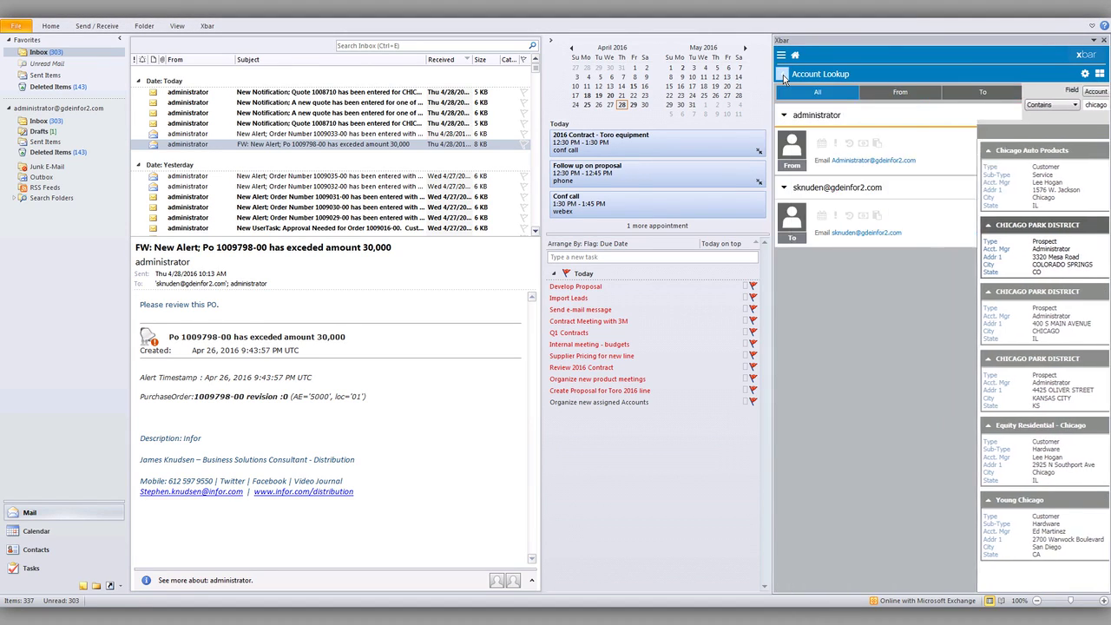
# Step: View today's configured-product order alert and the CHICAGO PARK DISTRICT quote notification with their participants in Xbar
pyautogui.click(299, 135)
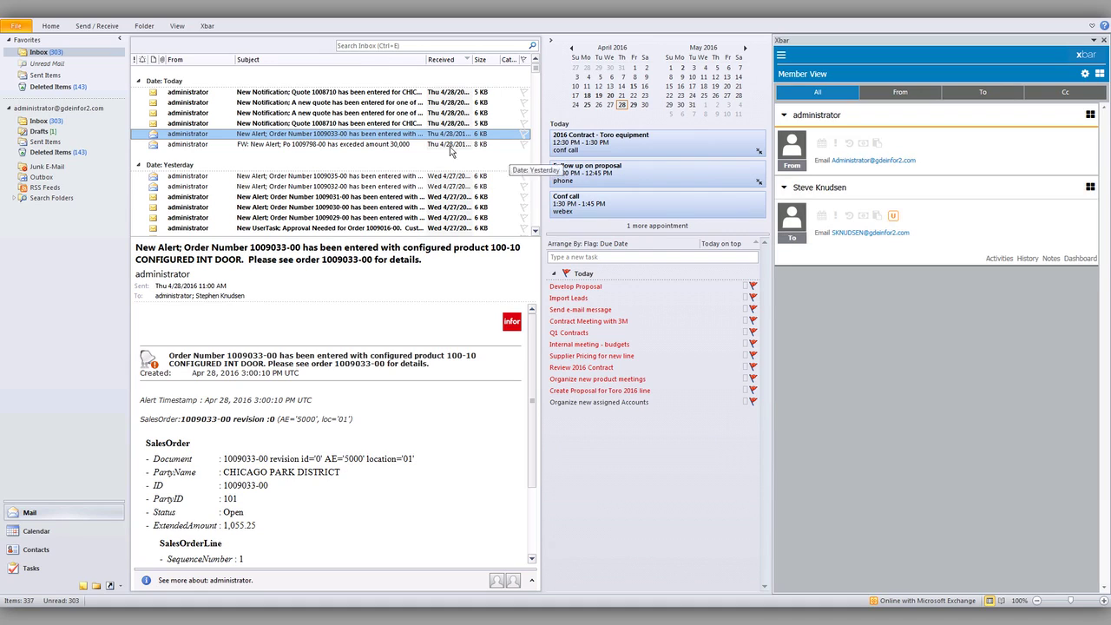
pyautogui.click(345, 125)
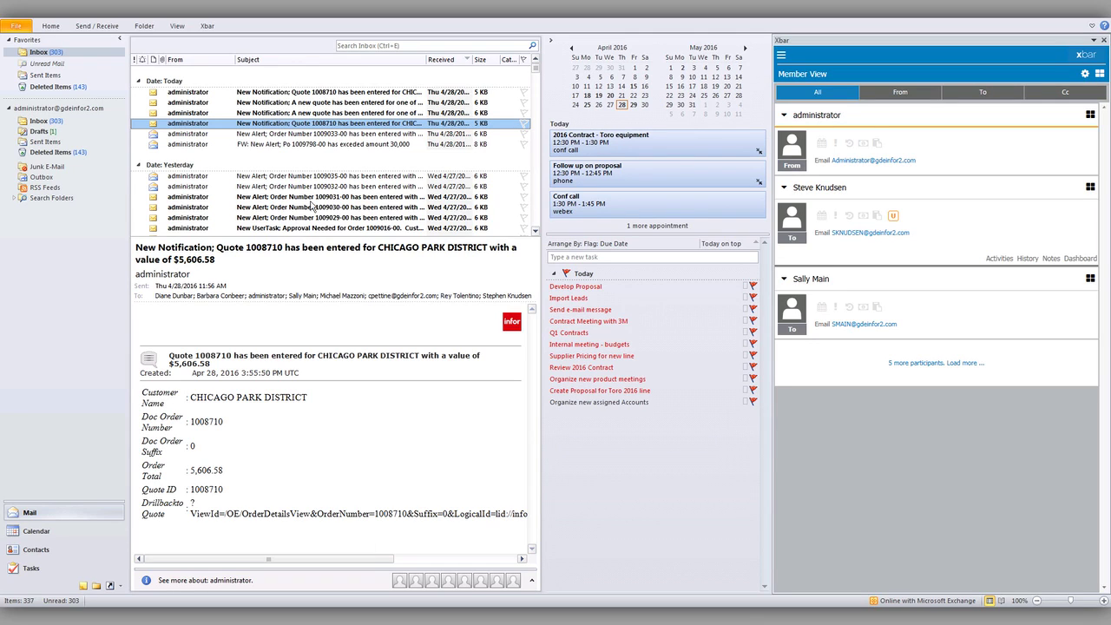
# Step: Draft a new Xbar contact from the signature in the forwarded "Please review this PO" email, and discard it unsaved
pyautogui.click(300, 145)
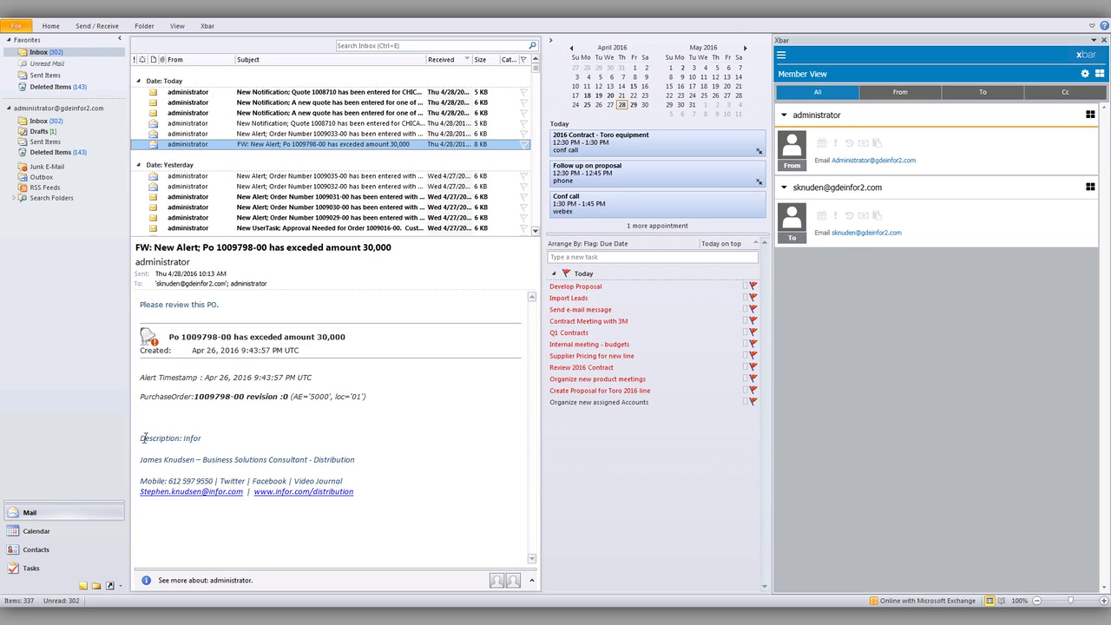
pyautogui.moveTo(141, 462)
pyautogui.mouseDown()
pyautogui.moveTo(359, 463)
pyautogui.moveTo(373, 490)
pyautogui.mouseUp()
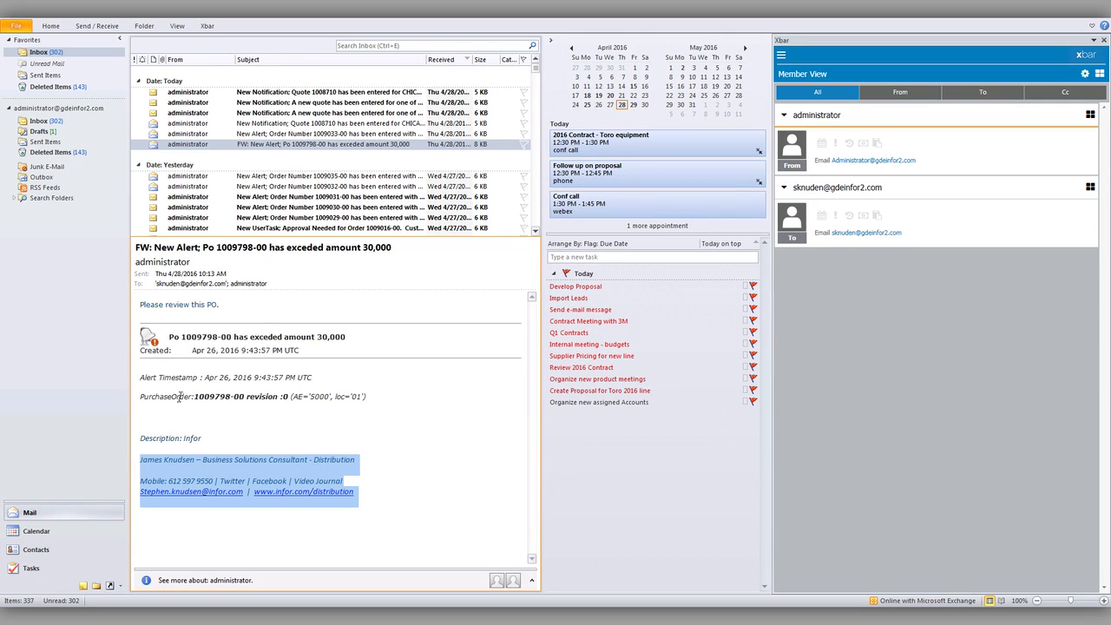
pyautogui.moveTo(178, 473)
pyautogui.mouseDown()
pyautogui.moveTo(528, 382)
pyautogui.moveTo(859, 201)
pyautogui.moveTo(926, 180)
pyautogui.moveTo(933, 189)
pyautogui.moveTo(930, 180)
pyautogui.mouseUp()
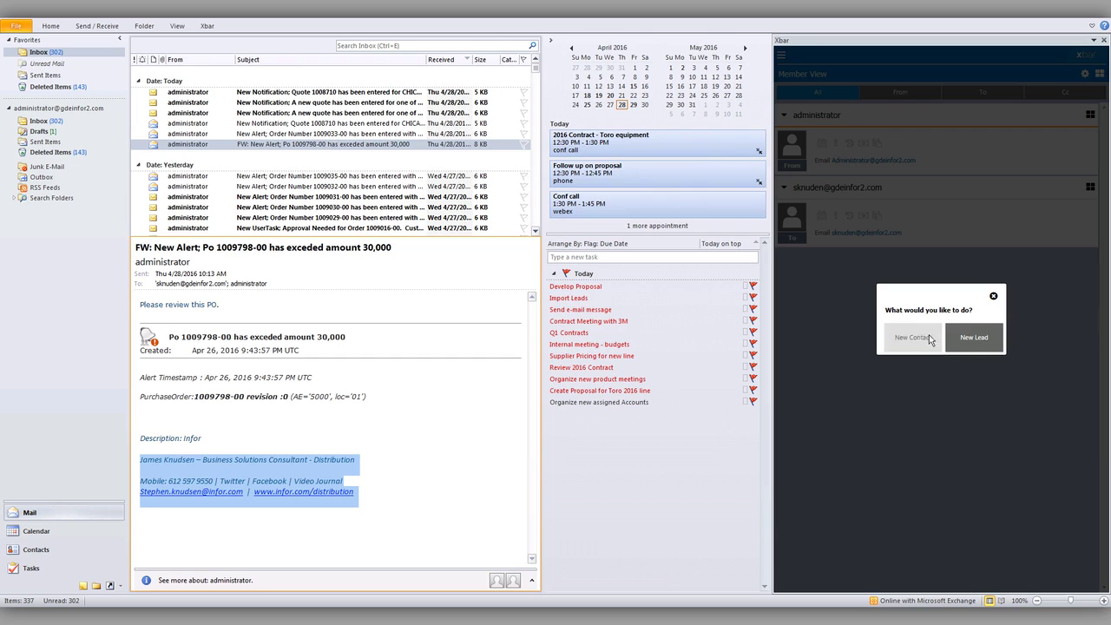
pyautogui.click(913, 338)
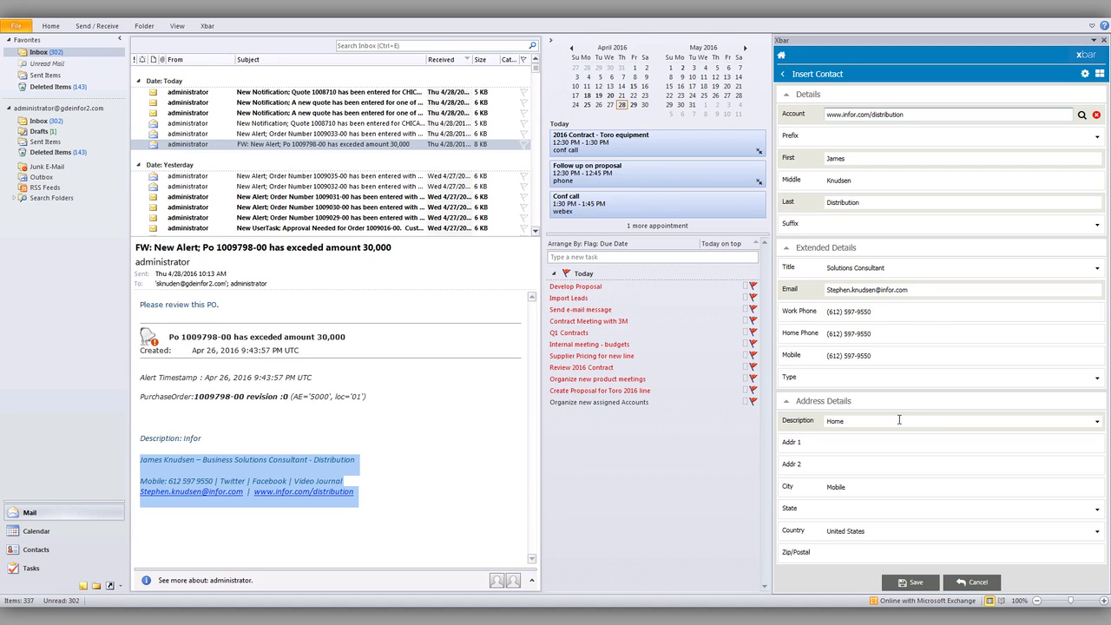
pyautogui.click(908, 582)
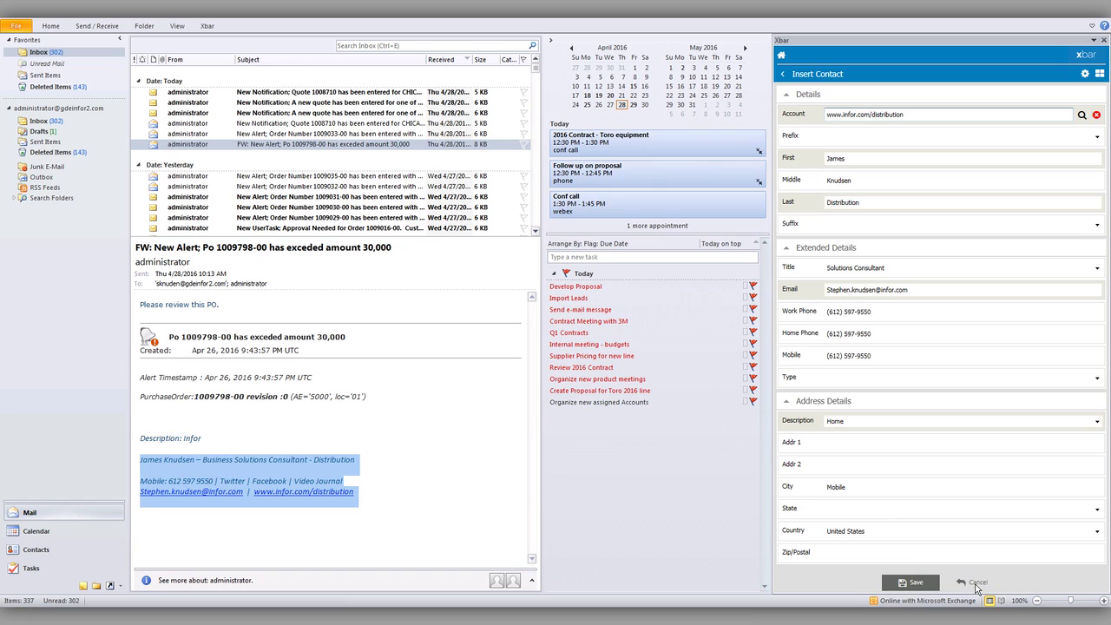
pyautogui.click(974, 582)
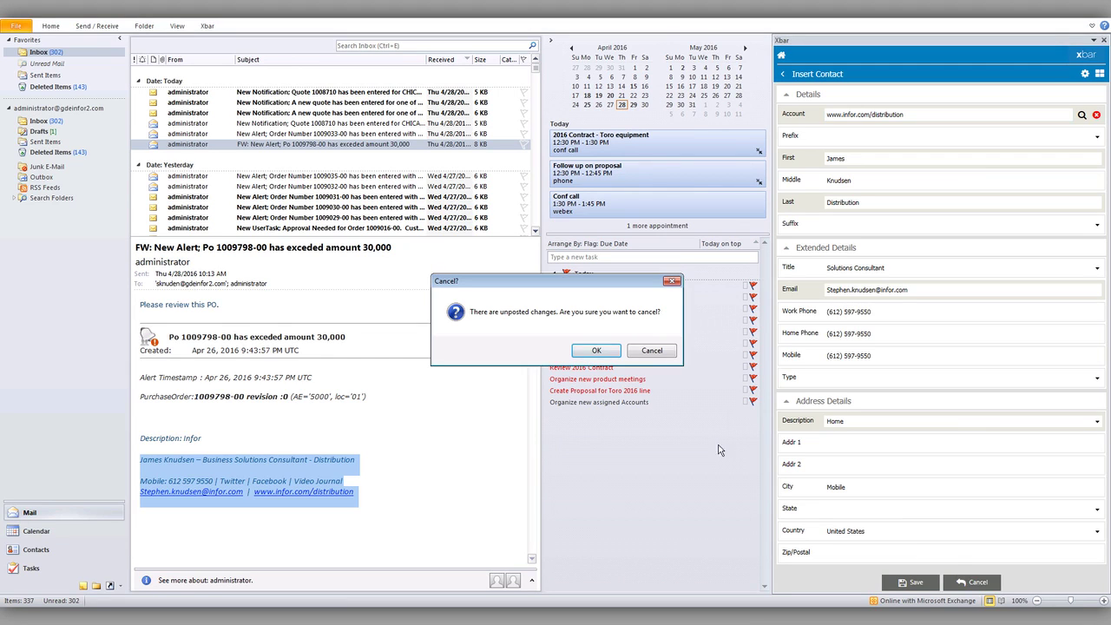
pyautogui.click(608, 351)
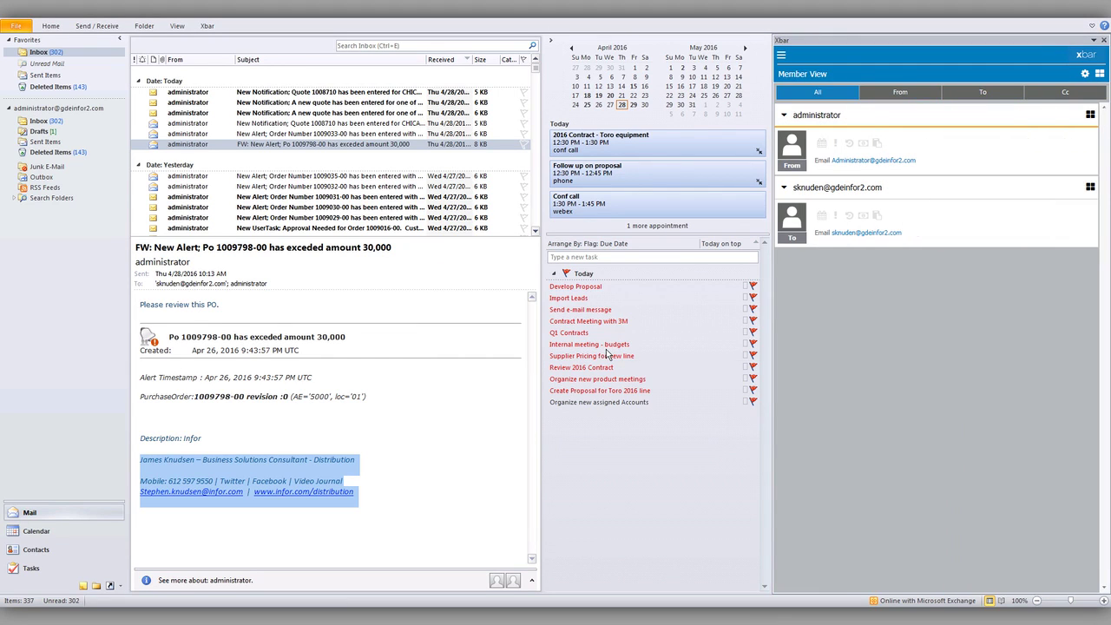